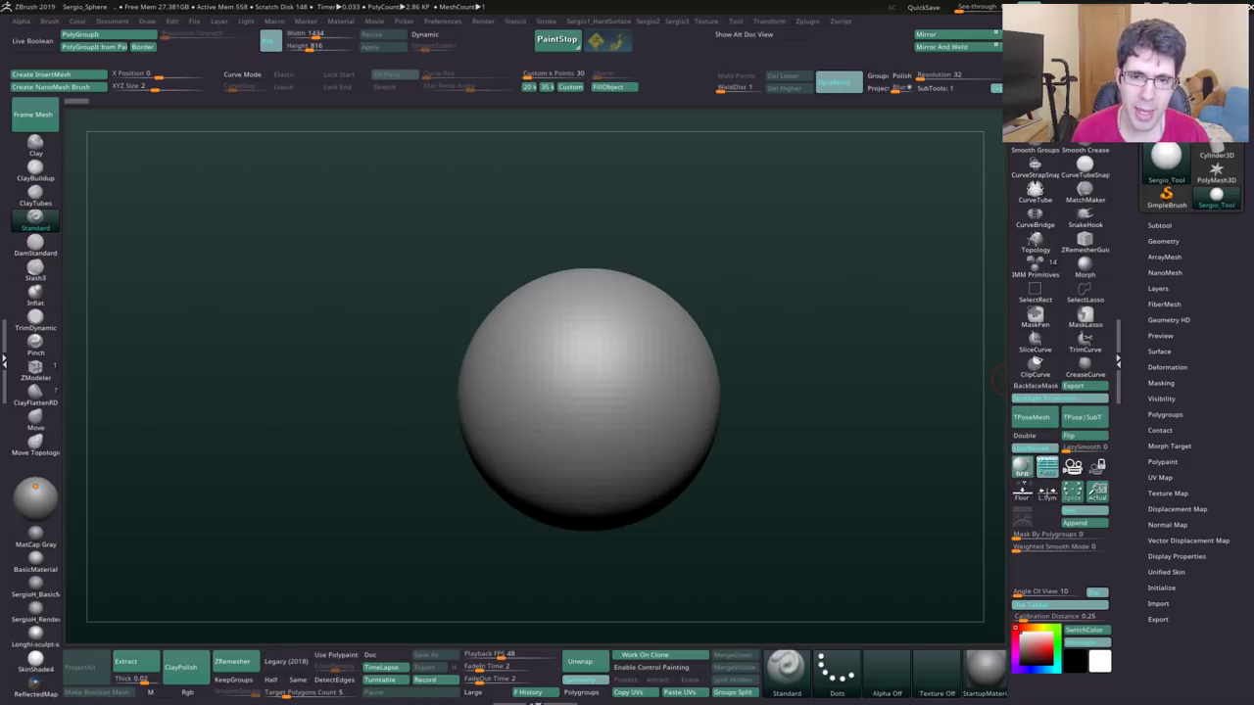
- Center the sphere in the view and duplicate it into a second subtool
mouse_move(631, 373)
right_mouse_down("alt")
mouse_move(675, 373)
mouse_move(655, 381)
right_mouse_up("alt")
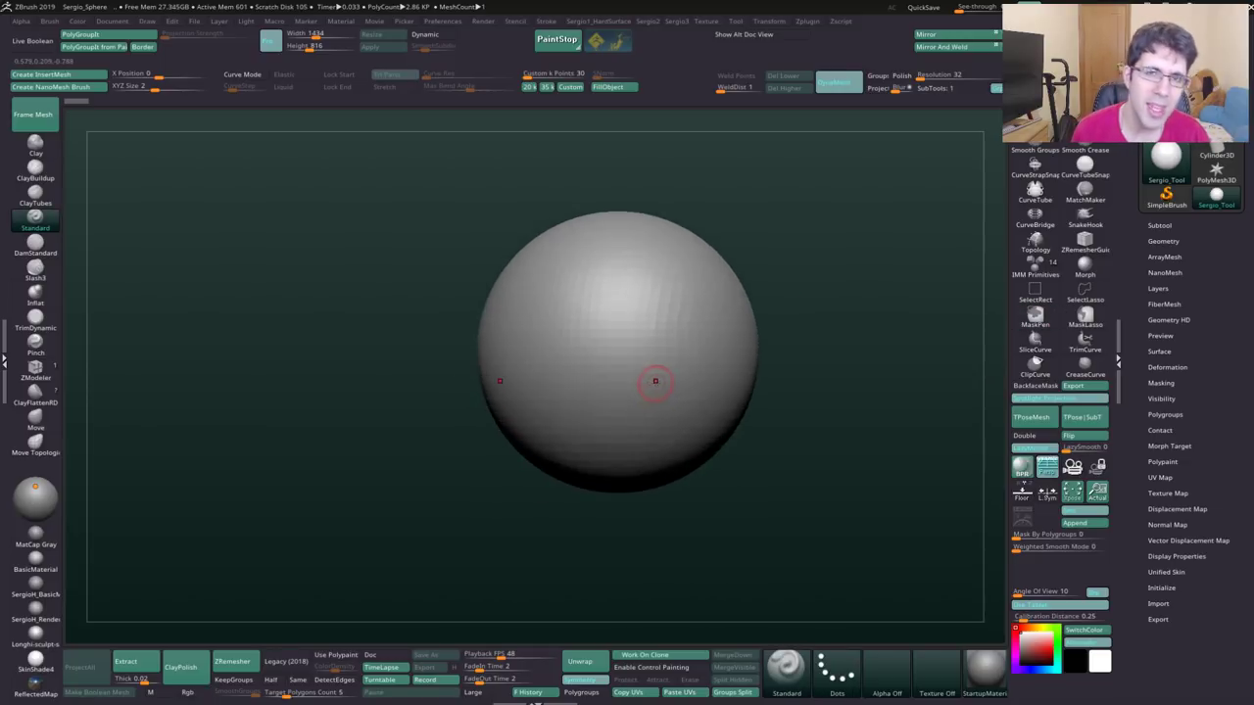
right_click_drag(683, 328, 633, 327, "alt")
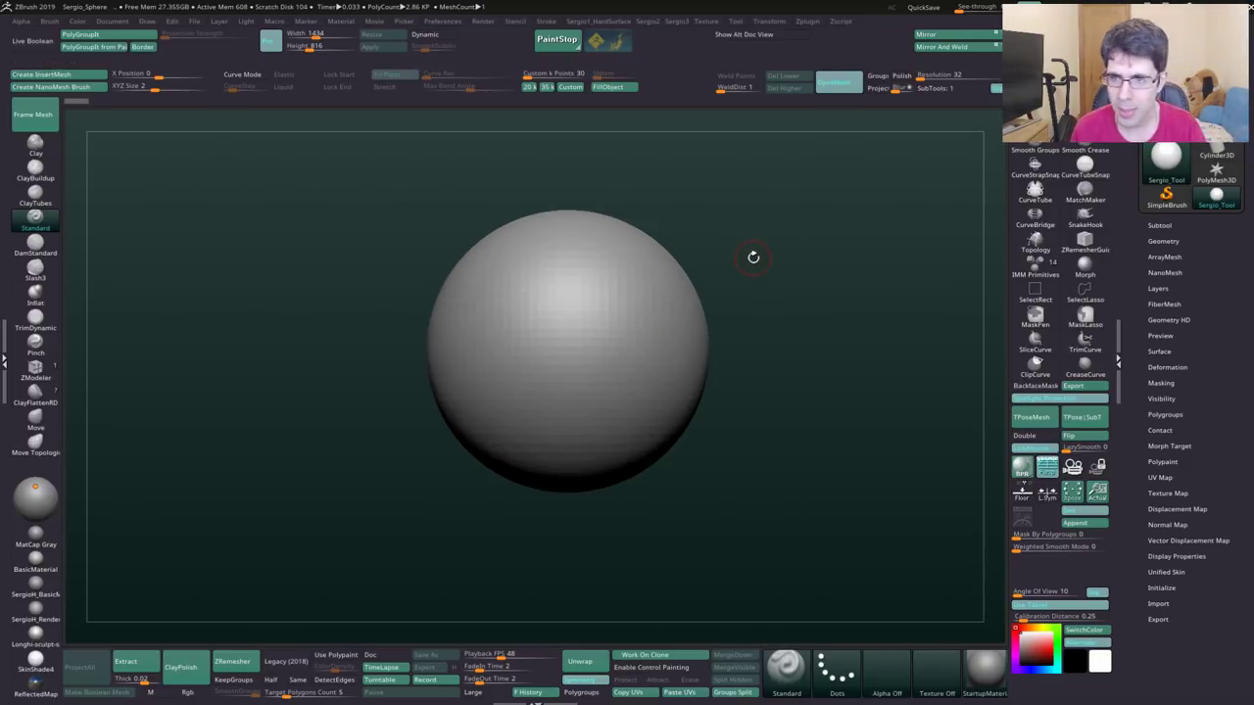
right_click_drag(726, 318, 770, 325, "alt")
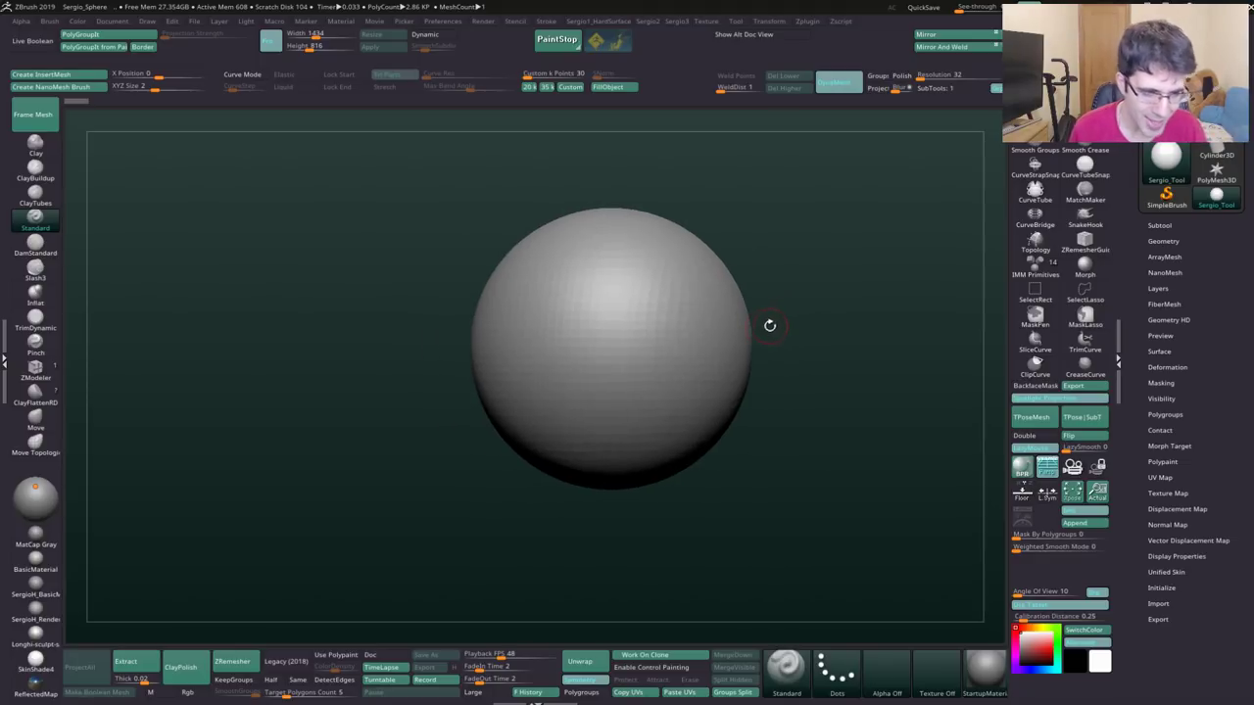
mouse_move(683, 328)
right_mouse_down("alt")
mouse_move(648, 329)
mouse_move(638, 376)
mouse_move(626, 324)
right_mouse_up("alt")
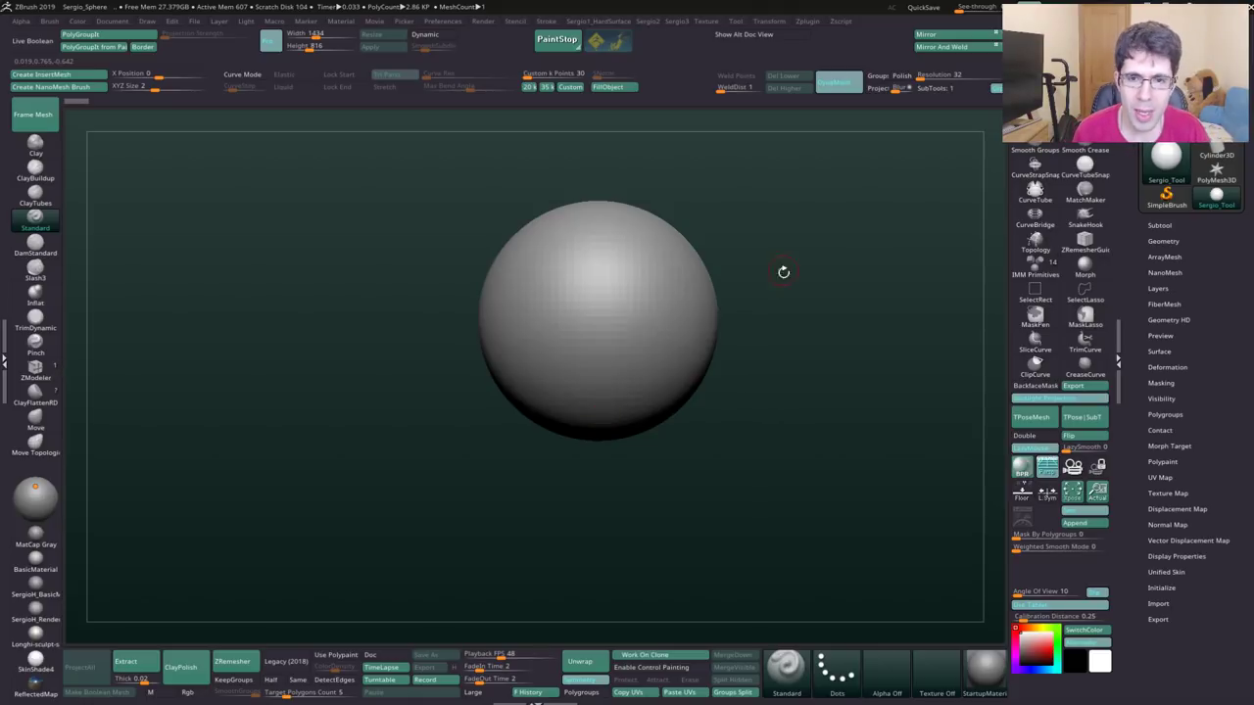
left_click(1163, 225)
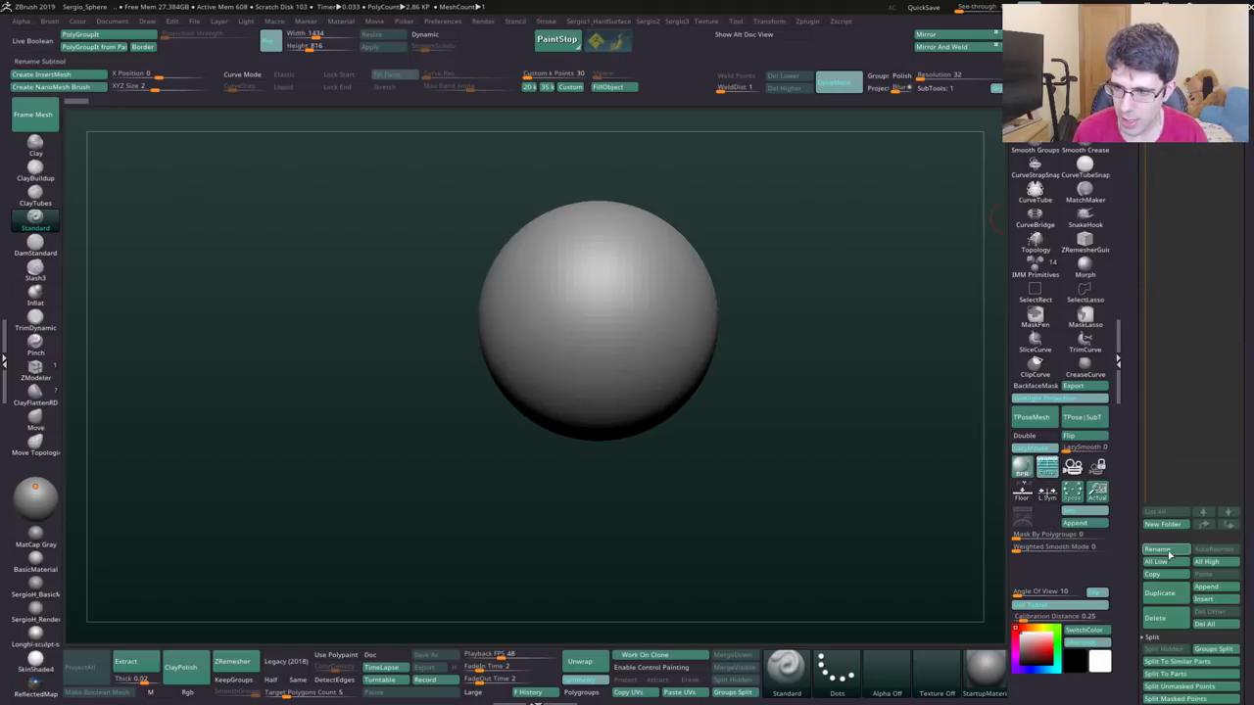
left_click(1160, 592)
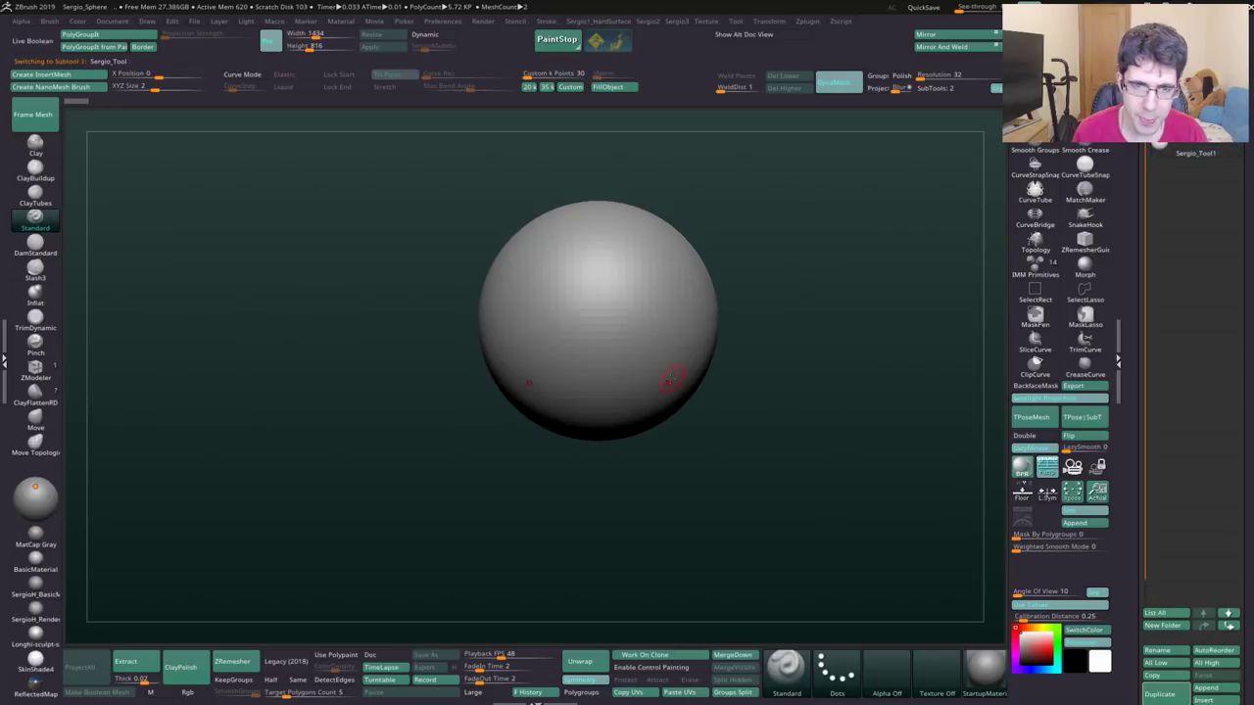
- Stretch the duplicated sphere with the Move brush into a tall, upright egg
key("b")
key("m")
key("v")
mouse_move(715, 323)
left_mouse_down()
mouse_move(685, 323)
mouse_move(666, 342)
mouse_move(820, 314)
mouse_move(764, 423)
mouse_move(713, 412)
left_mouse_up()
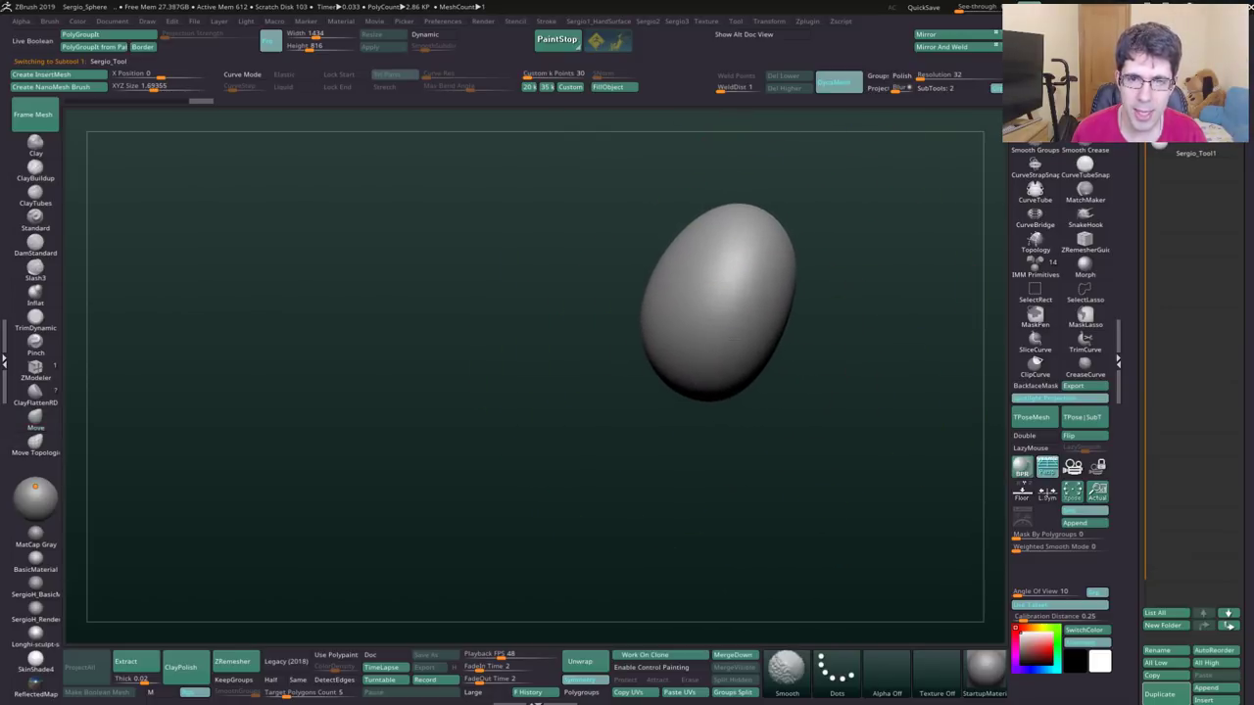
mouse_move(741, 307)
left_mouse_down()
mouse_move(724, 307)
mouse_move(686, 261)
mouse_move(682, 294)
left_mouse_up()
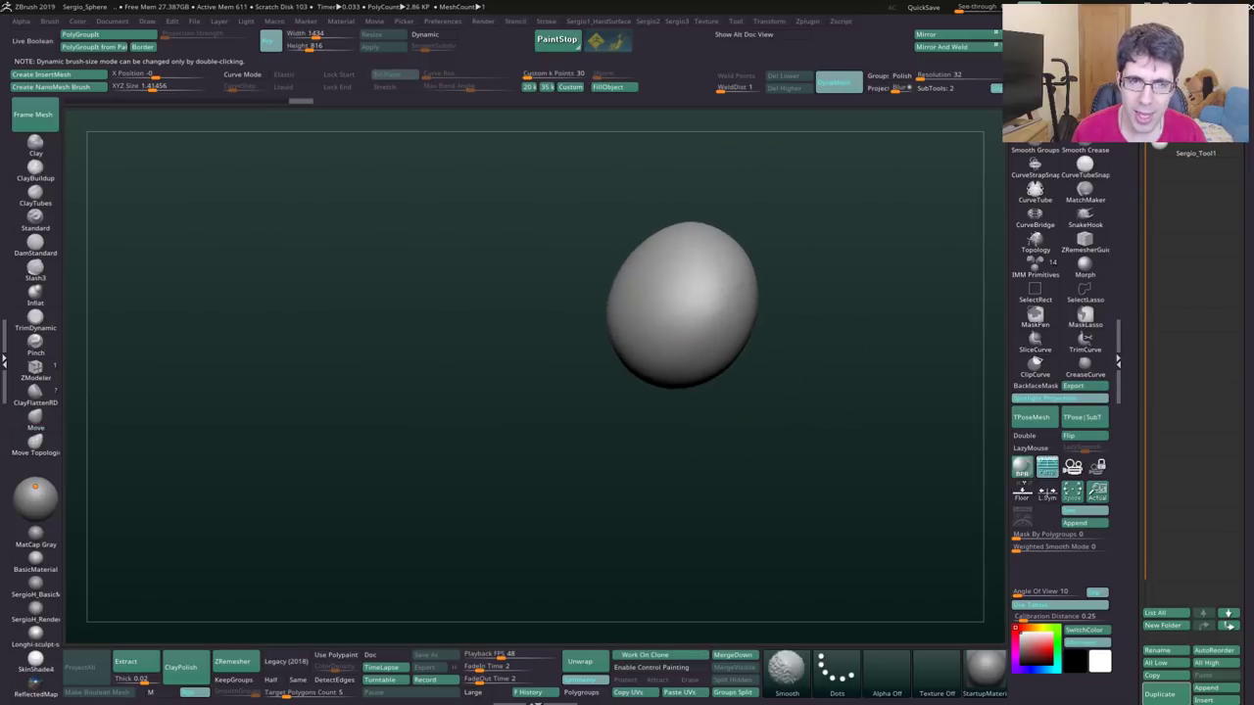
mouse_move(774, 284)
left_mouse_down()
mouse_move(736, 308)
mouse_move(725, 279)
mouse_move(745, 313)
left_mouse_up()
left_click_drag(672, 272, 735, 271)
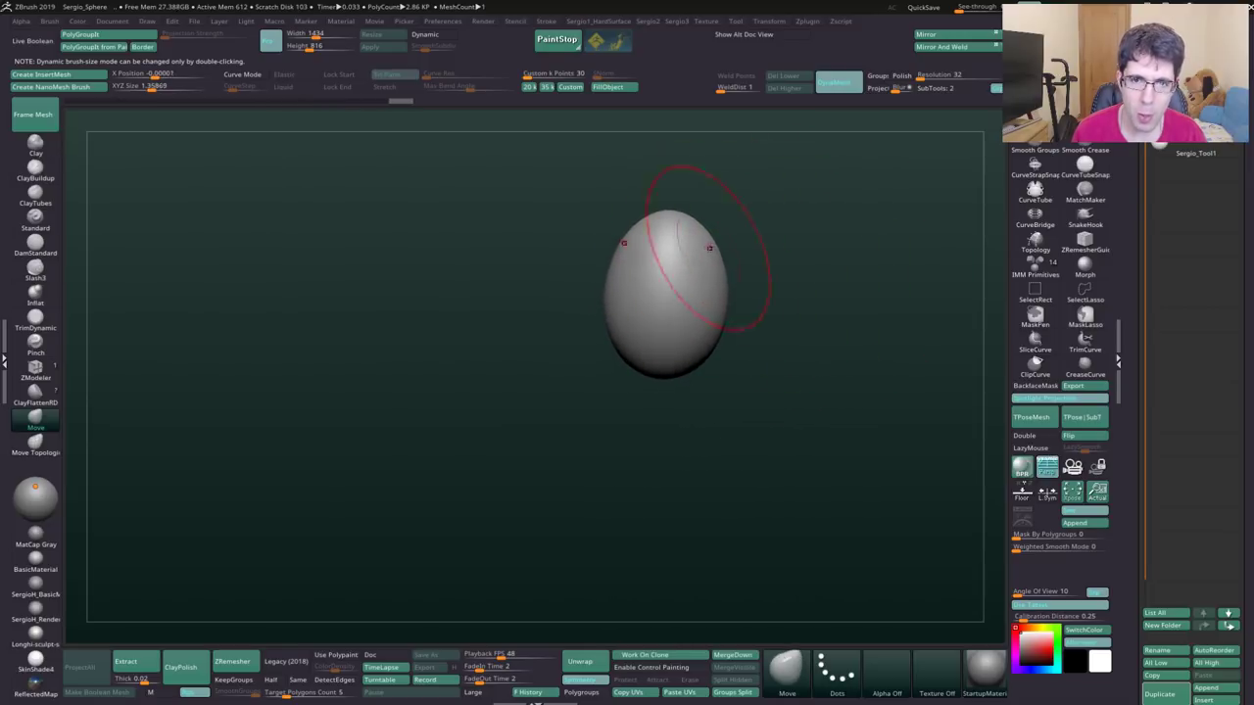
left_click_drag(700, 363, 772, 330)
right_click_drag(772, 330, 676, 398, "ctrl")
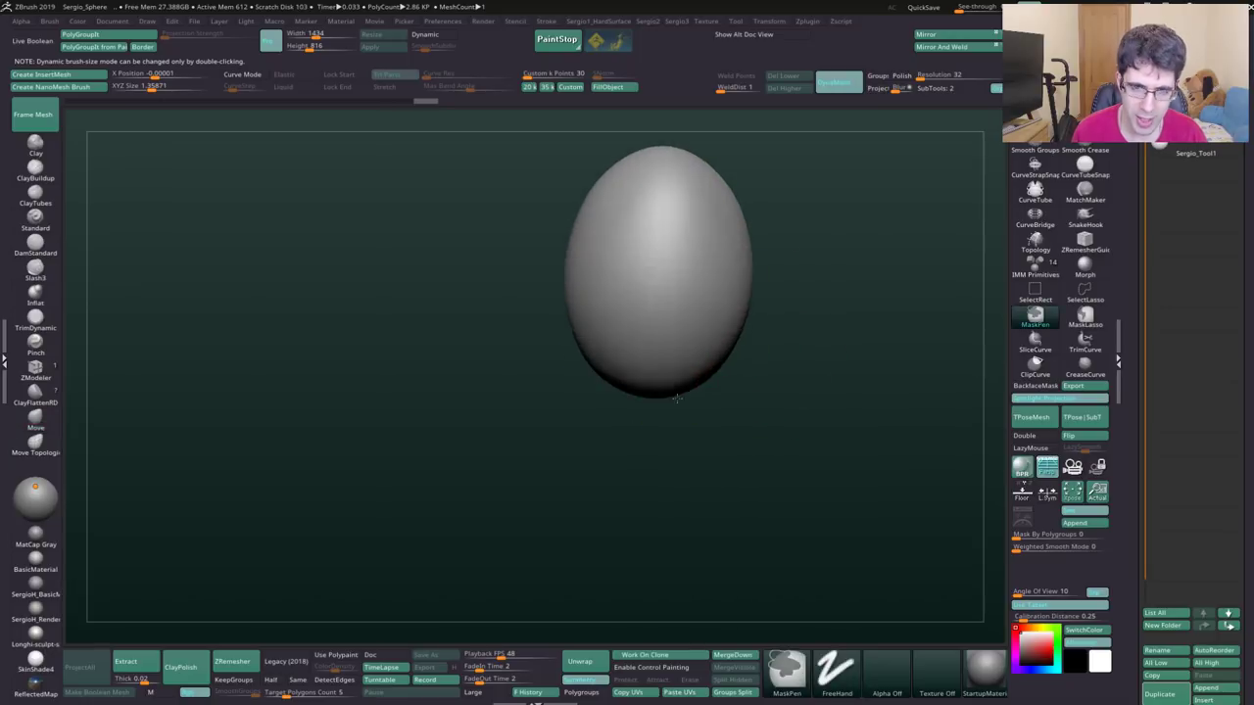
- Switch to the DamStandard brush and choose an alpha for it
key("b")
key("d")
key("s")
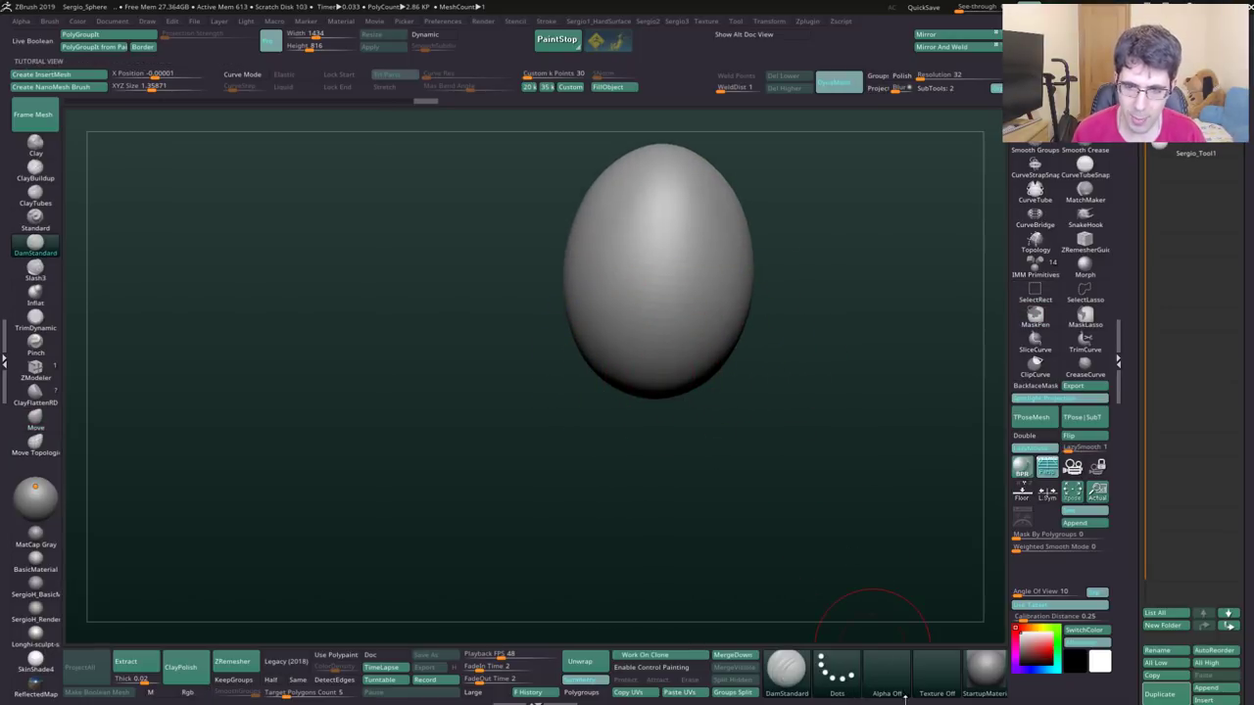
left_click(905, 699)
left_click(887, 673, "ctrl+shift")
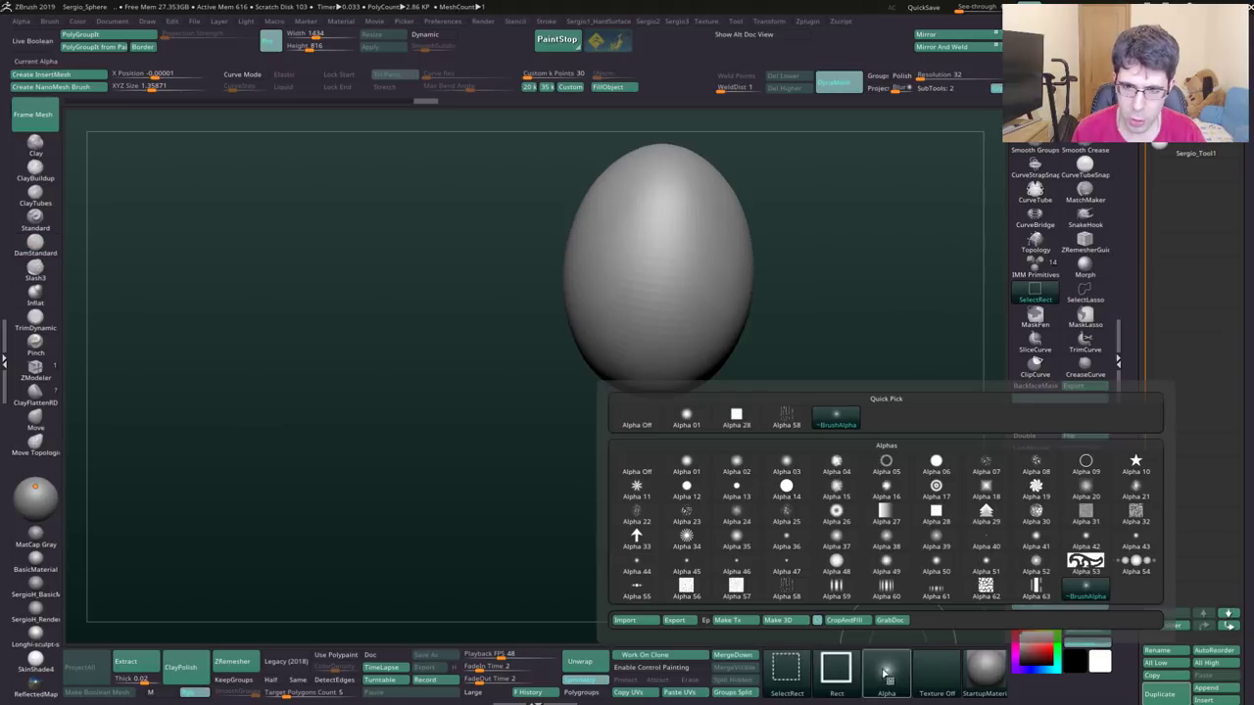
- Carve and deepen a V-shaped groove across the egg's lower front and bottom fold
mouse_move(636, 294)
left_mouse_down()
mouse_move(667, 287)
mouse_move(691, 333)
mouse_move(608, 363)
left_mouse_up()
left_click_drag(775, 350, 699, 314)
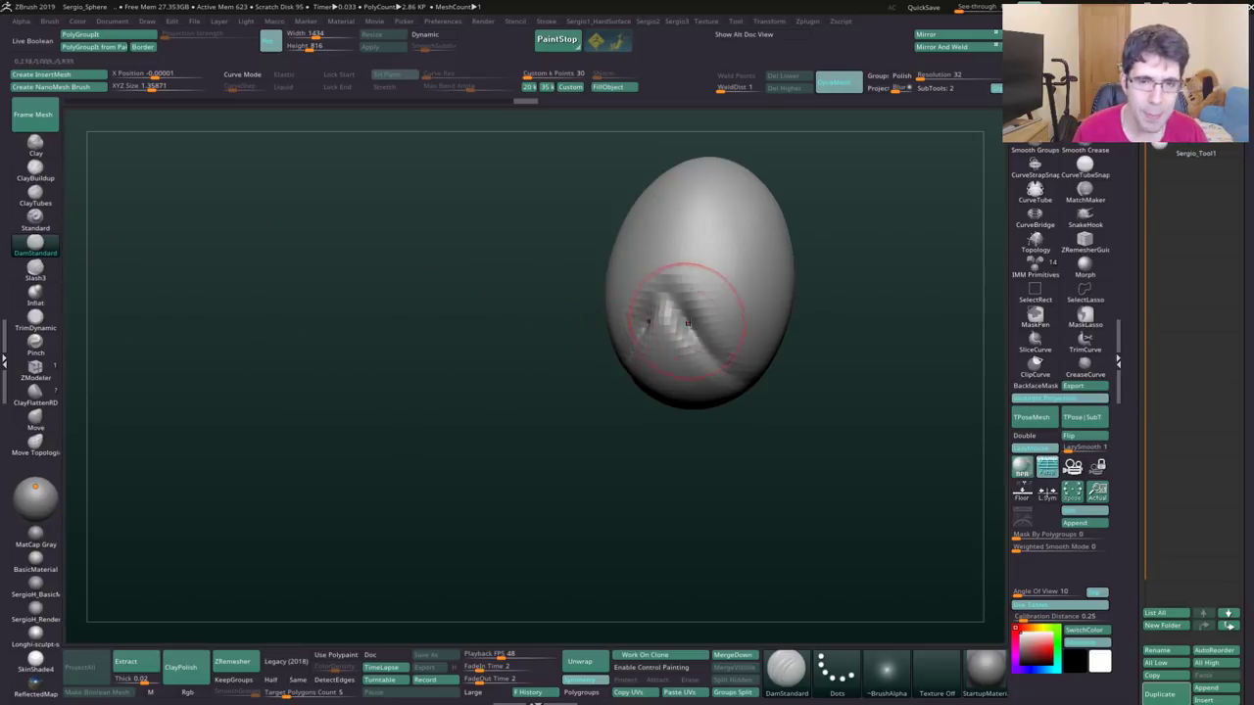
left_click_drag(672, 272, 667, 313, "shift")
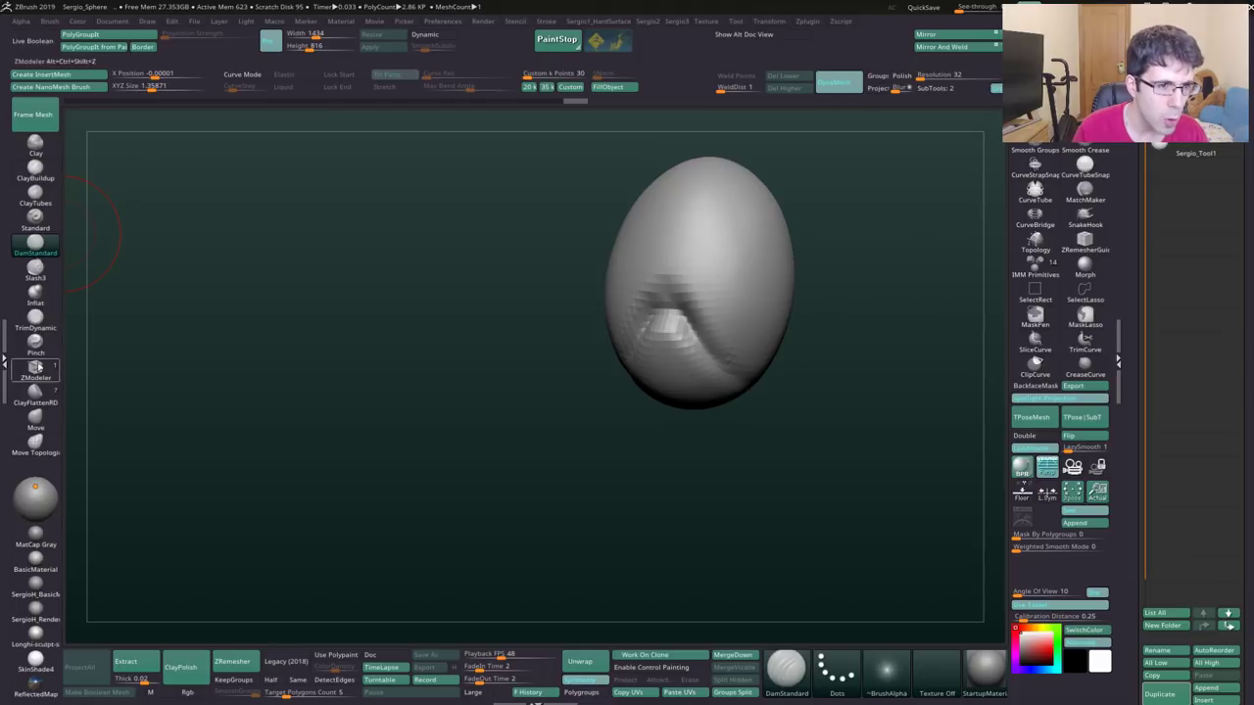
left_click_drag(627, 311, 711, 338)
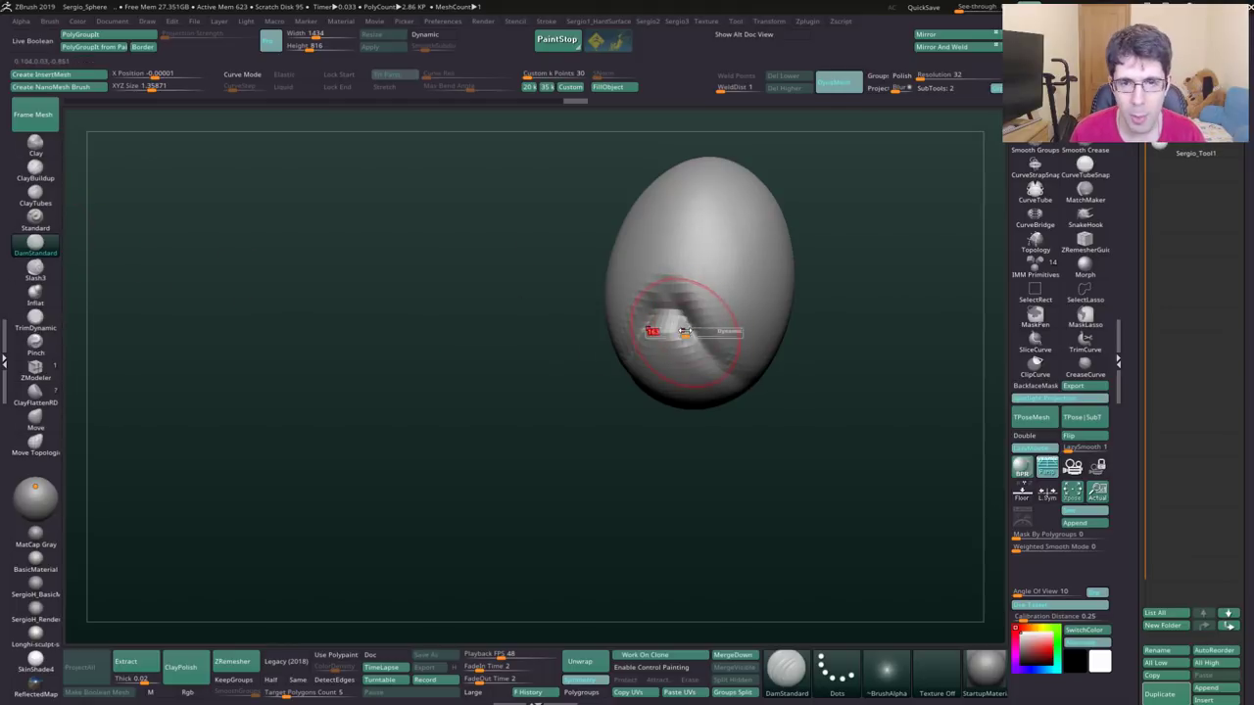
left_click_drag(718, 409, 774, 406)
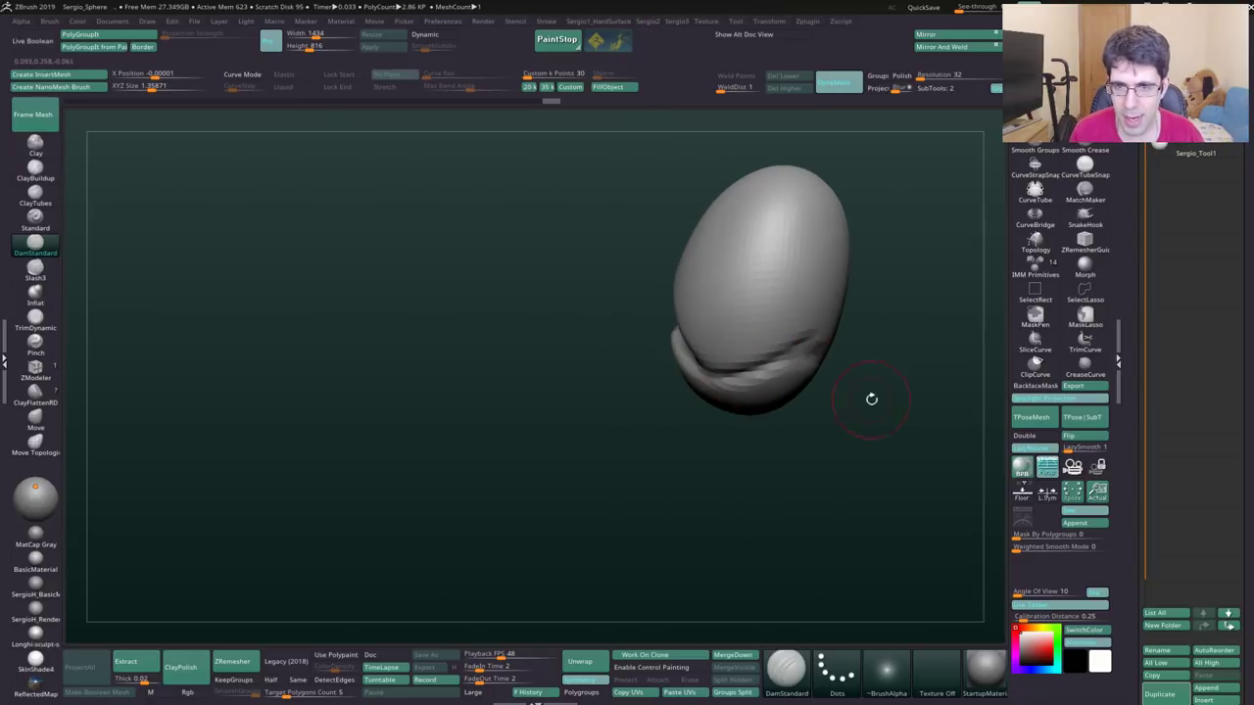
mouse_move(872, 399)
left_mouse_down()
mouse_move(862, 361)
mouse_move(799, 338)
mouse_move(768, 343)
left_mouse_up()
- Build up clay strokes along the egg's lower fold with ClayBuildup
left_click_drag(862, 372, 784, 392)
key("b")
key("c")
- Reshape the egg with a larger Move brush into a leaning form with a rounded lower lobe
key("b")
mouse_move(833, 352)
left_mouse_down()
mouse_move(804, 402)
mouse_move(764, 402)
mouse_move(783, 423)
mouse_move(784, 392)
mouse_move(755, 412)
left_mouse_up()
mouse_move(774, 363)
left_mouse_down()
mouse_move(715, 412)
mouse_move(779, 388)
mouse_move(769, 407)
left_mouse_up()
left_click_drag(744, 338, 813, 436)
left_click_drag(901, 392, 843, 392)
mouse_move(706, 362)
left_mouse_down()
mouse_move(744, 441)
mouse_move(735, 422)
mouse_move(784, 412)
mouse_move(749, 370)
mouse_move(774, 441)
left_mouse_up()
left_click_drag(882, 392, 842, 392)
mouse_move(735, 348)
left_mouse_down()
mouse_move(784, 431)
mouse_move(803, 372)
left_mouse_up()
key("b")
key("m")
key("v")
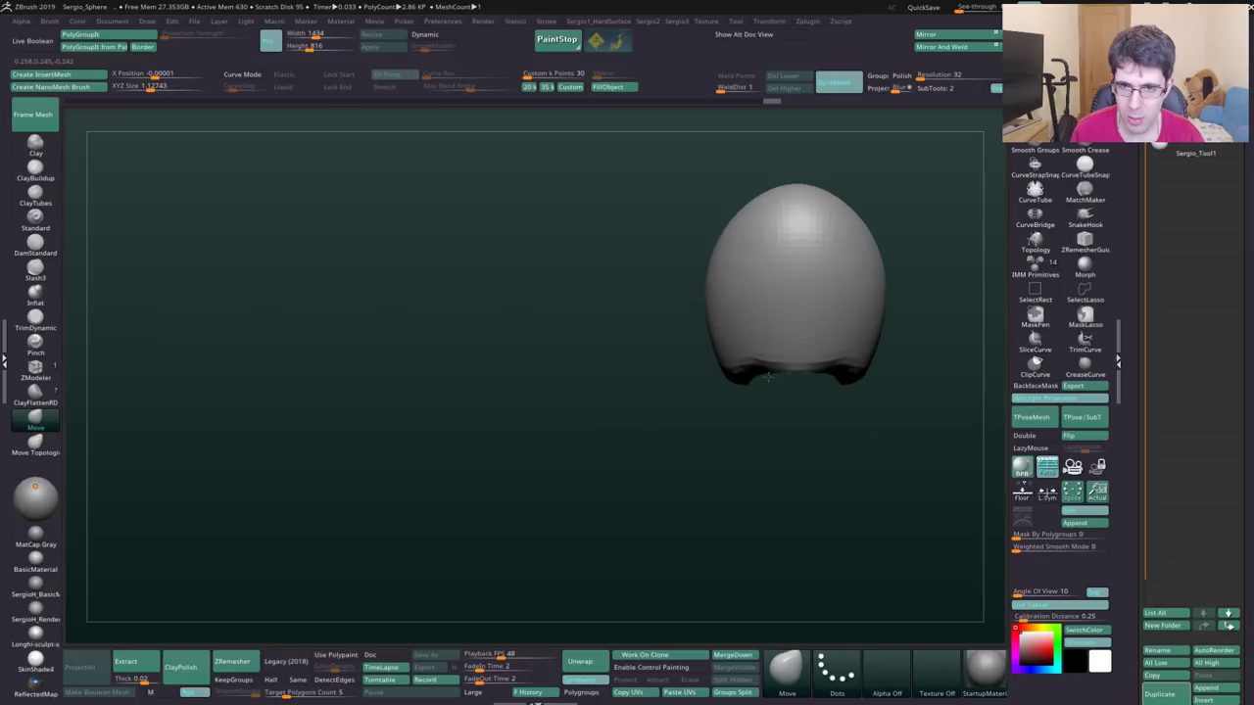
mouse_move(714, 315)
right_mouse_down()
mouse_move(722, 280)
mouse_move(734, 323)
mouse_move(694, 343)
mouse_move(588, 313)
mouse_move(568, 290)
right_mouse_up()
key("s")
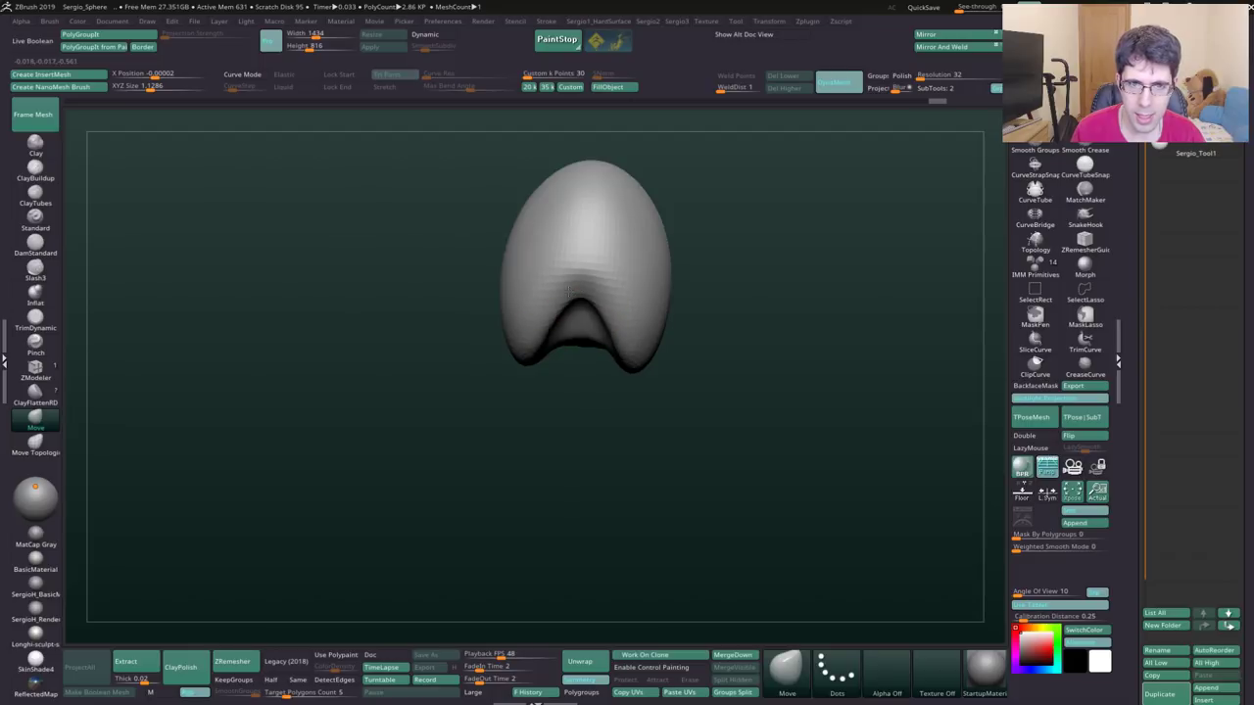
mouse_move(646, 357)
right_mouse_down()
mouse_move(674, 353)
mouse_move(653, 330)
mouse_move(688, 316)
right_mouse_up()
key("s")
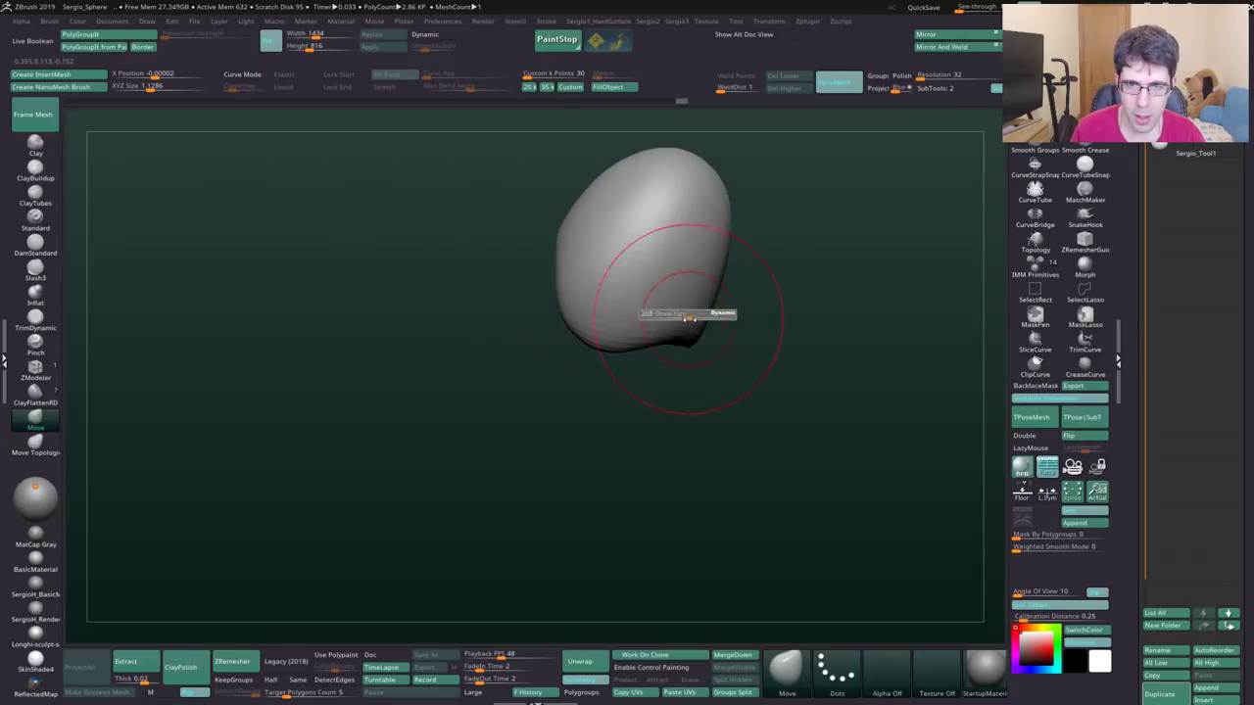
mouse_move(585, 207)
right_mouse_down()
mouse_move(644, 140)
mouse_move(627, 254)
right_mouse_up()
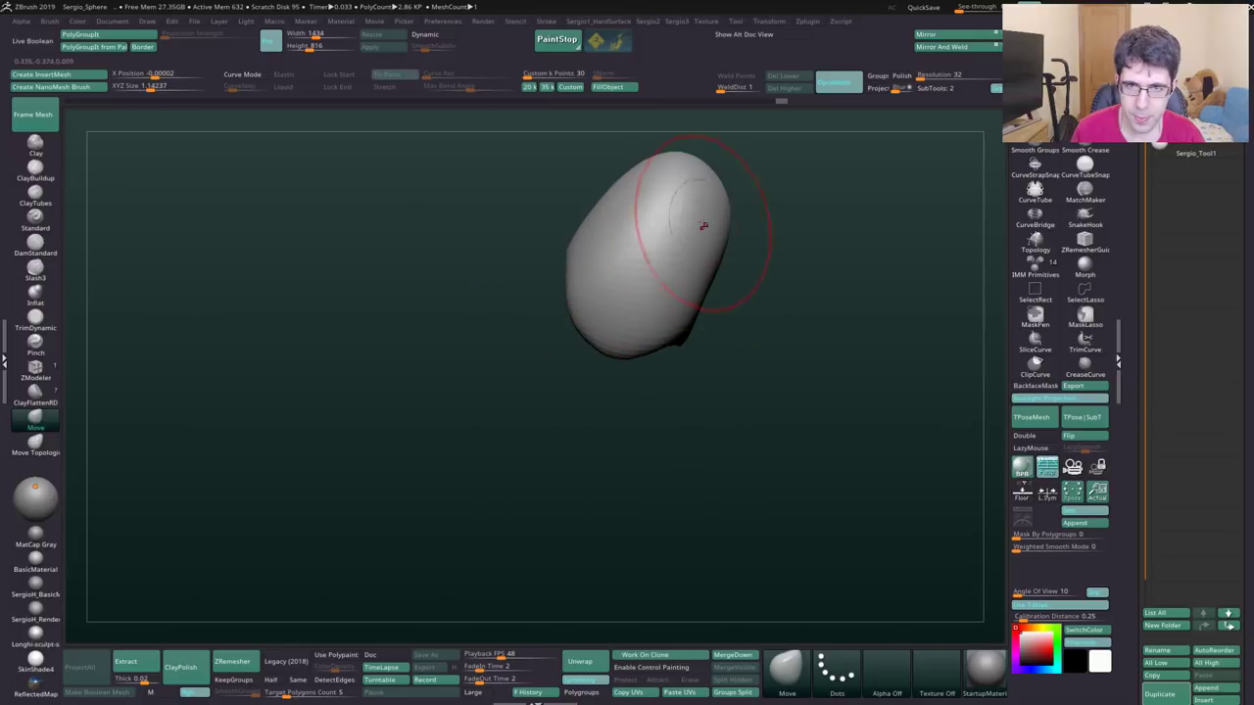
mouse_move(672, 209)
right_mouse_down()
mouse_move(705, 297)
mouse_move(703, 331)
mouse_move(697, 312)
right_mouse_up()
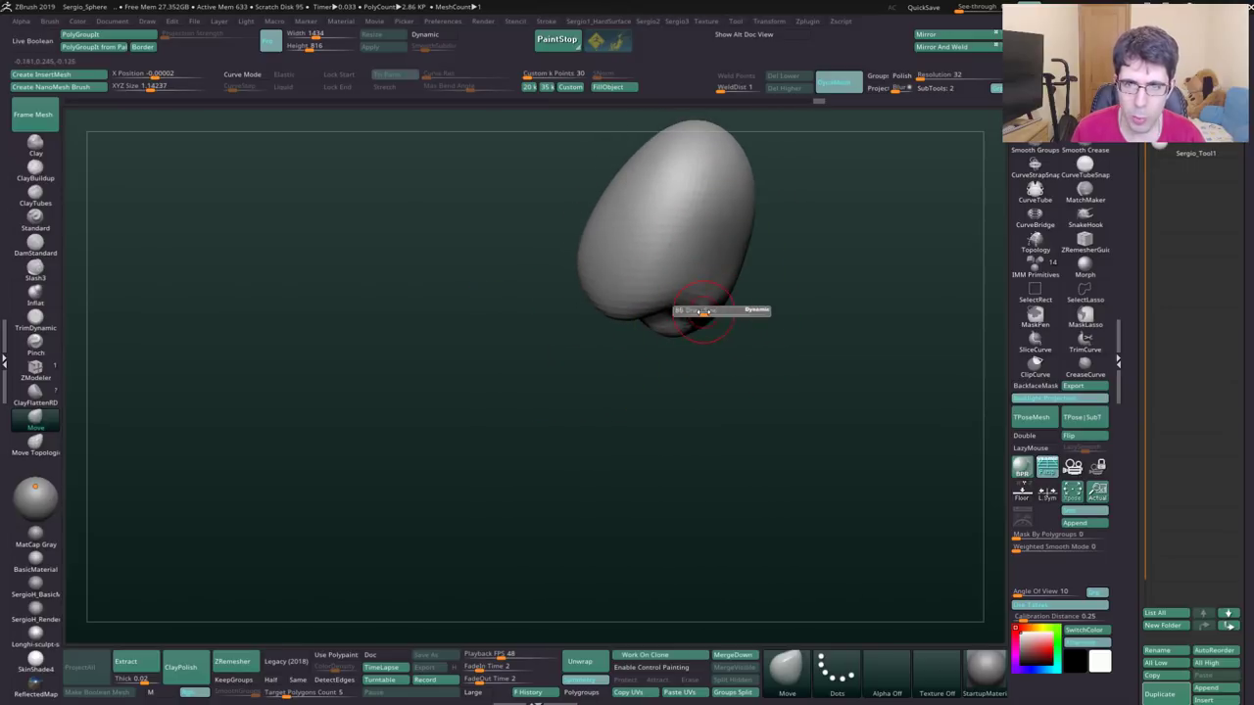
- Pull a long spike down from the egg's bottom and a pointed tip up top, then mask the bulb
left_click_drag(698, 310, 672, 546)
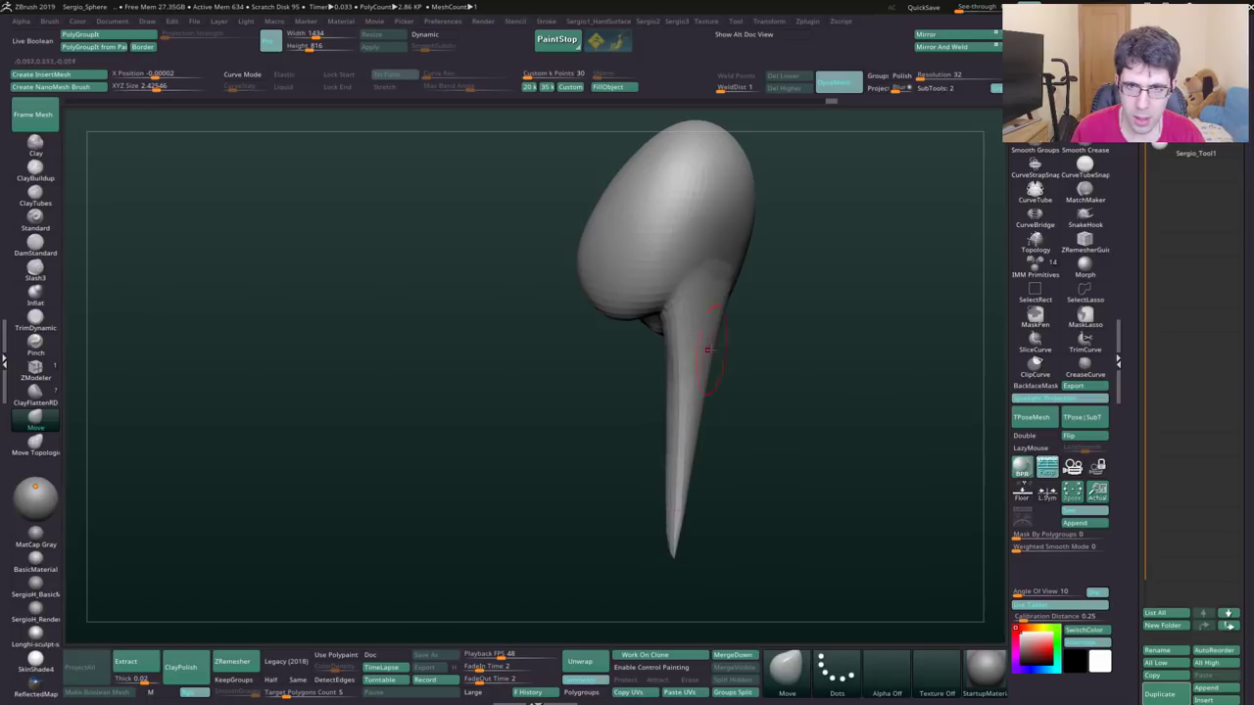
right_click_drag(672, 546, 699, 350)
left_click_drag(703, 352, 704, 228)
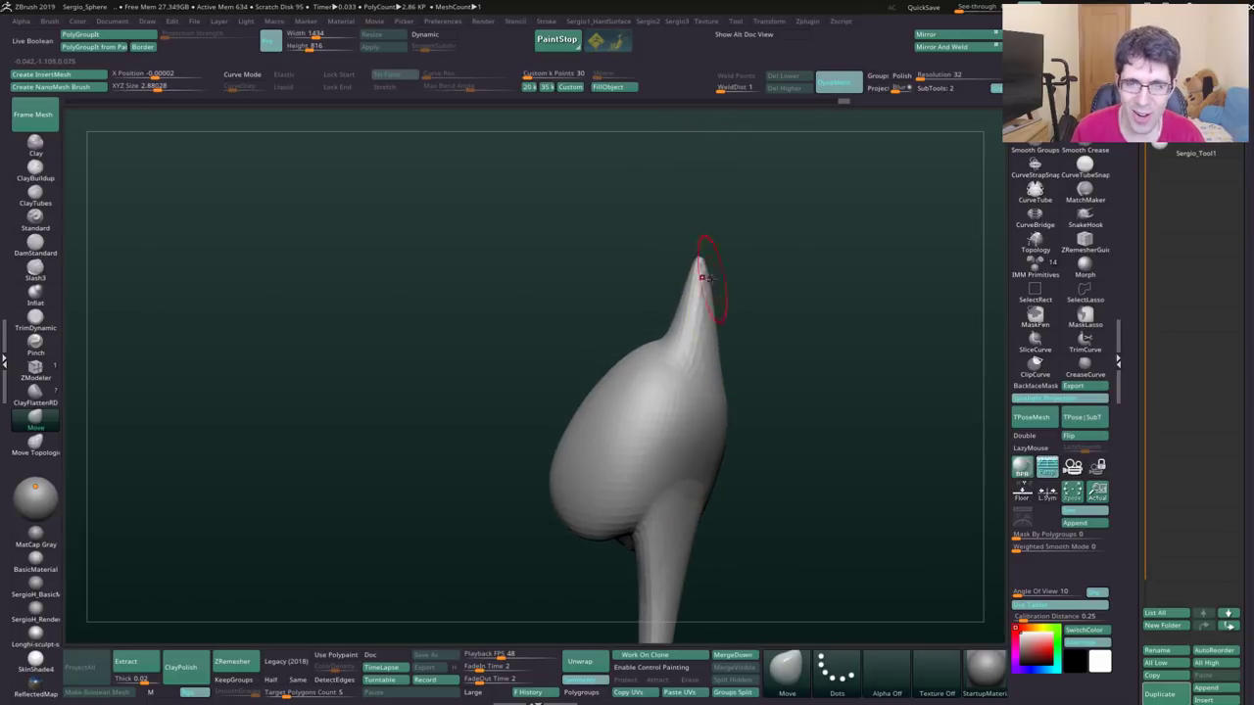
mouse_move(699, 266)
right_mouse_down()
mouse_move(715, 314)
mouse_move(711, 416)
right_mouse_up()
key("ctrl")
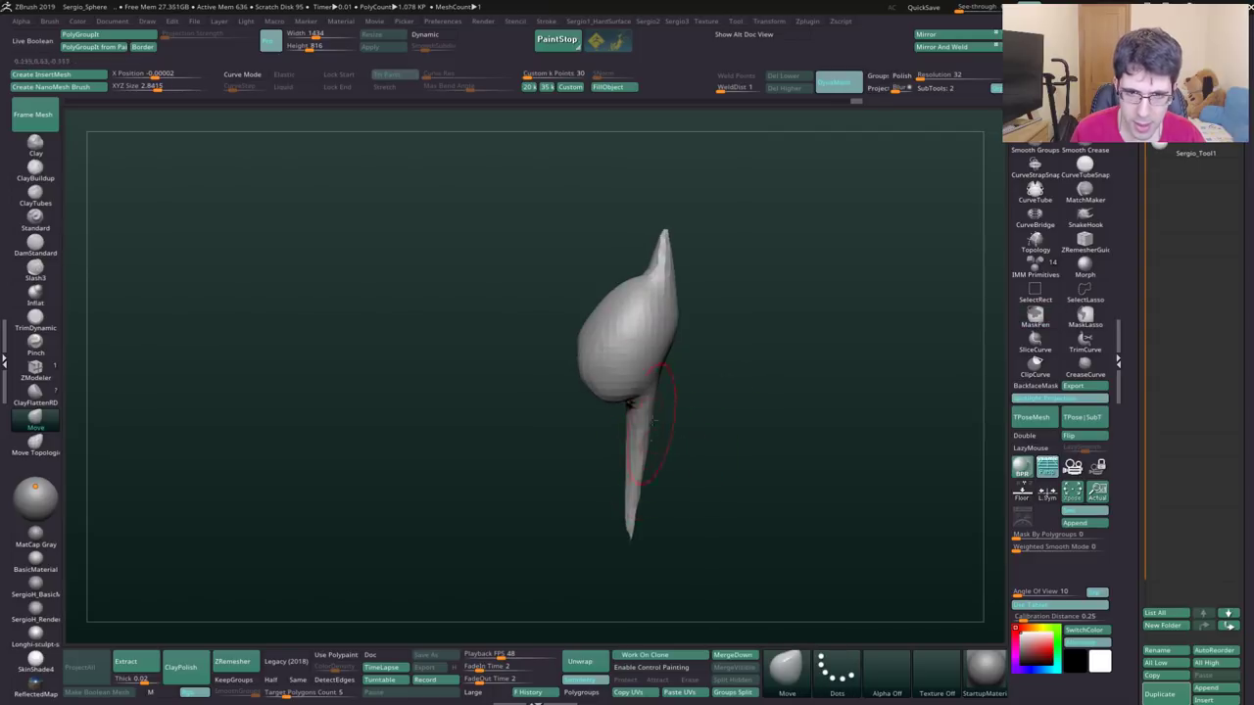
left_click_drag(699, 293, 627, 392, "ctrl")
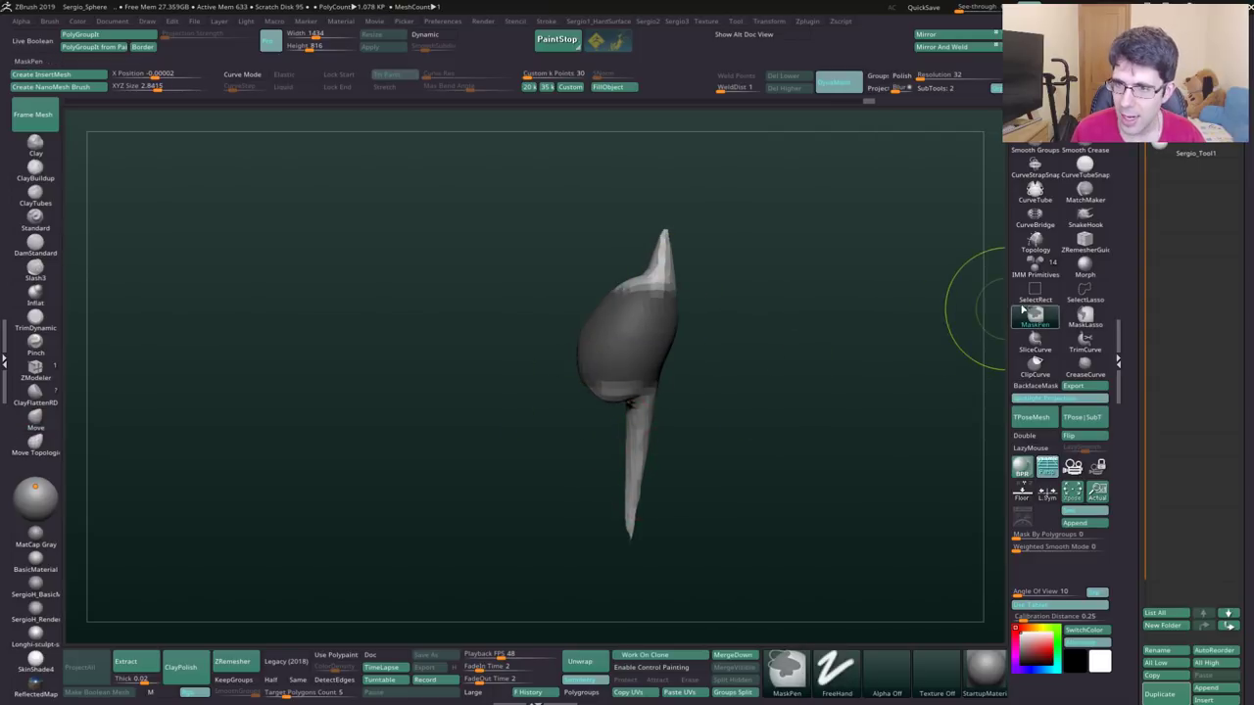
- Lasso-mask part of the model
left_click(1082, 319)
mouse_move(701, 284)
left_mouse_down("ctrl")
mouse_move(555, 377)
mouse_move(676, 323)
left_mouse_up("ctrl")
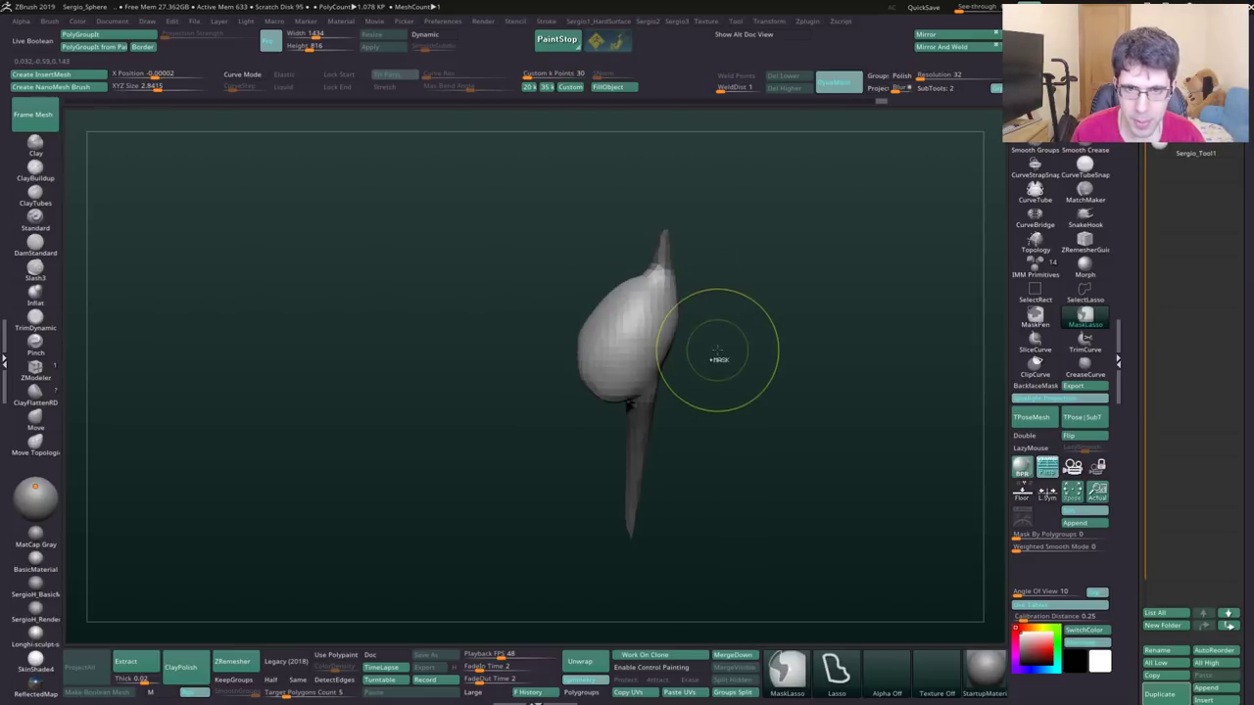
key("s")
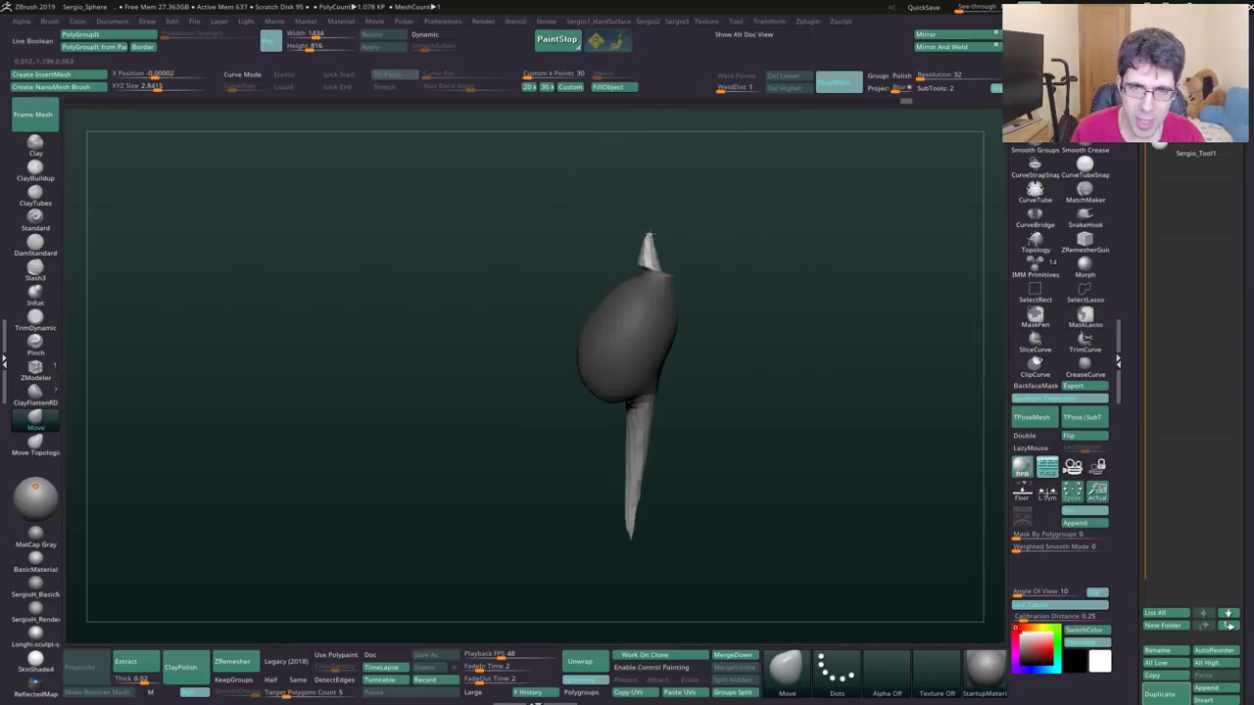
key("w")
key("q")
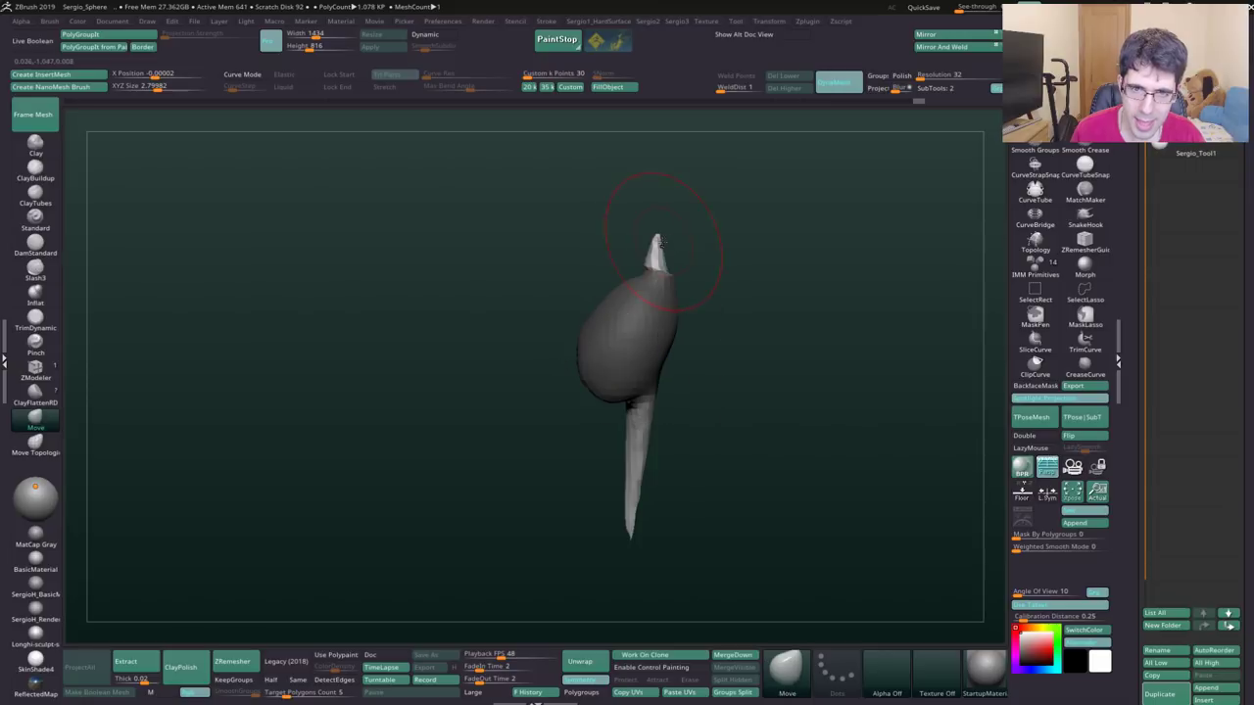
- Bend the pointed tip up-left and curve the lower stalk so its end sweeps right
mouse_move(663, 255)
left_mouse_down()
mouse_move(632, 232)
mouse_move(651, 240)
left_mouse_up()
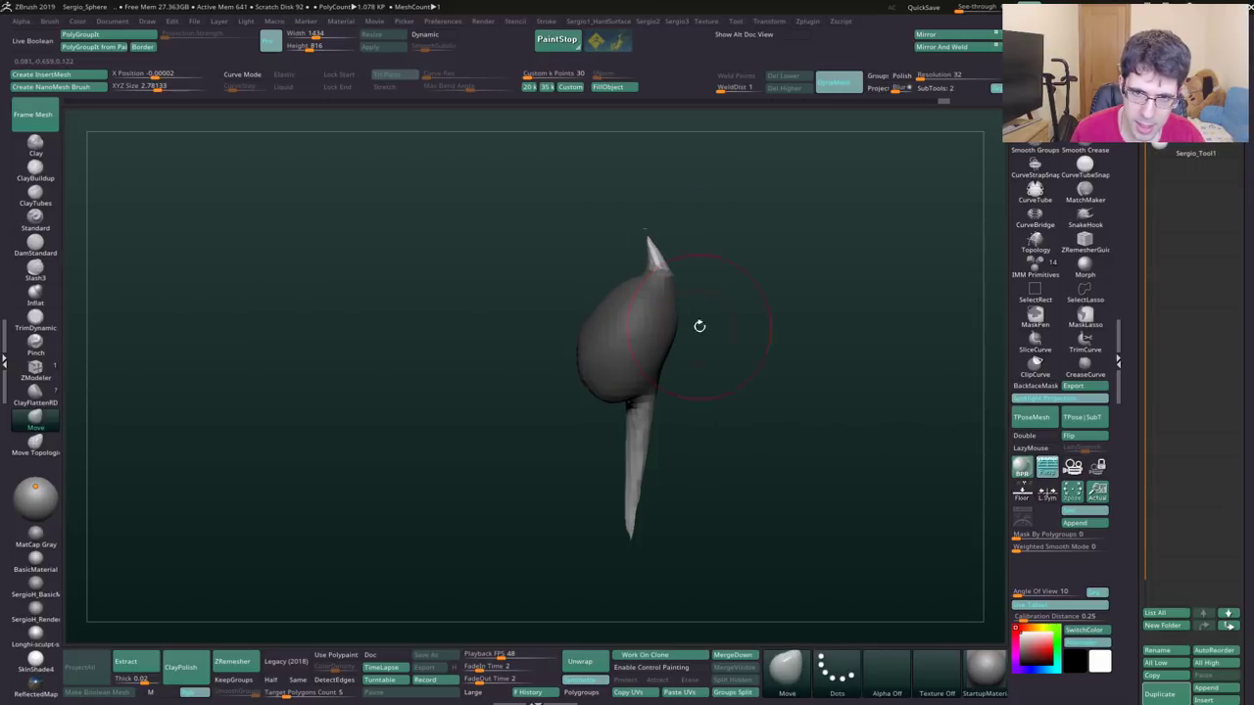
left_click_drag(700, 324, 667, 285)
left_click_drag(604, 379, 600, 344)
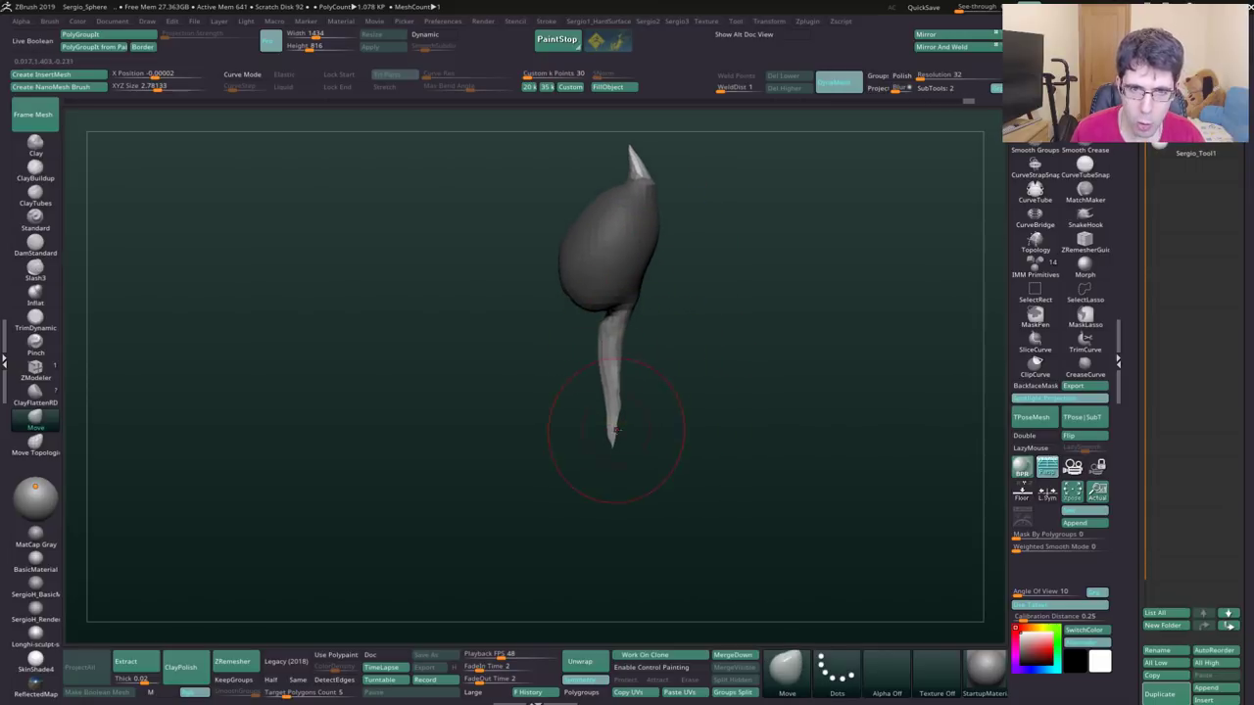
left_click_drag(615, 429, 630, 446)
left_click_drag(624, 347, 610, 336)
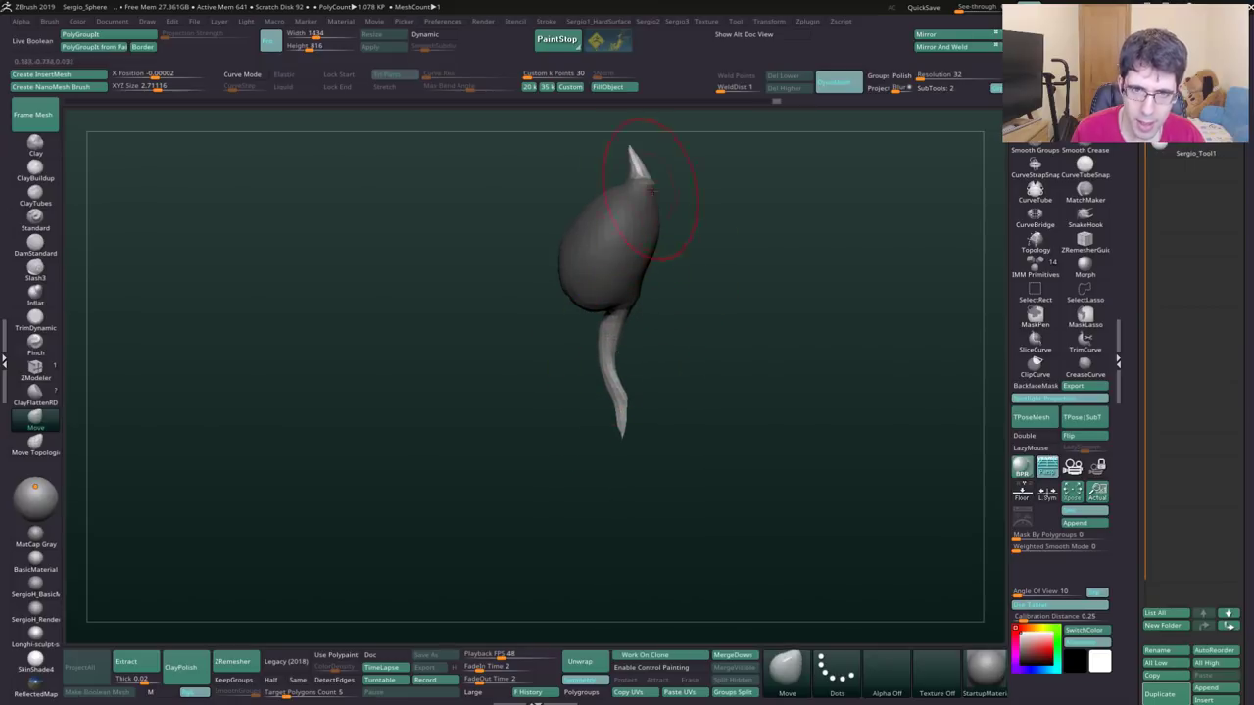
mouse_move(647, 404)
left_mouse_down("alt")
mouse_move(643, 356)
mouse_move(623, 392)
left_mouse_up("alt")
- Inflate the stalk's end into a bulb and widen its upper part with Move
key("b")
key("i")
key("n")
mouse_move(623, 333)
left_mouse_down()
mouse_move(623, 402)
mouse_move(621, 364)
left_mouse_up()
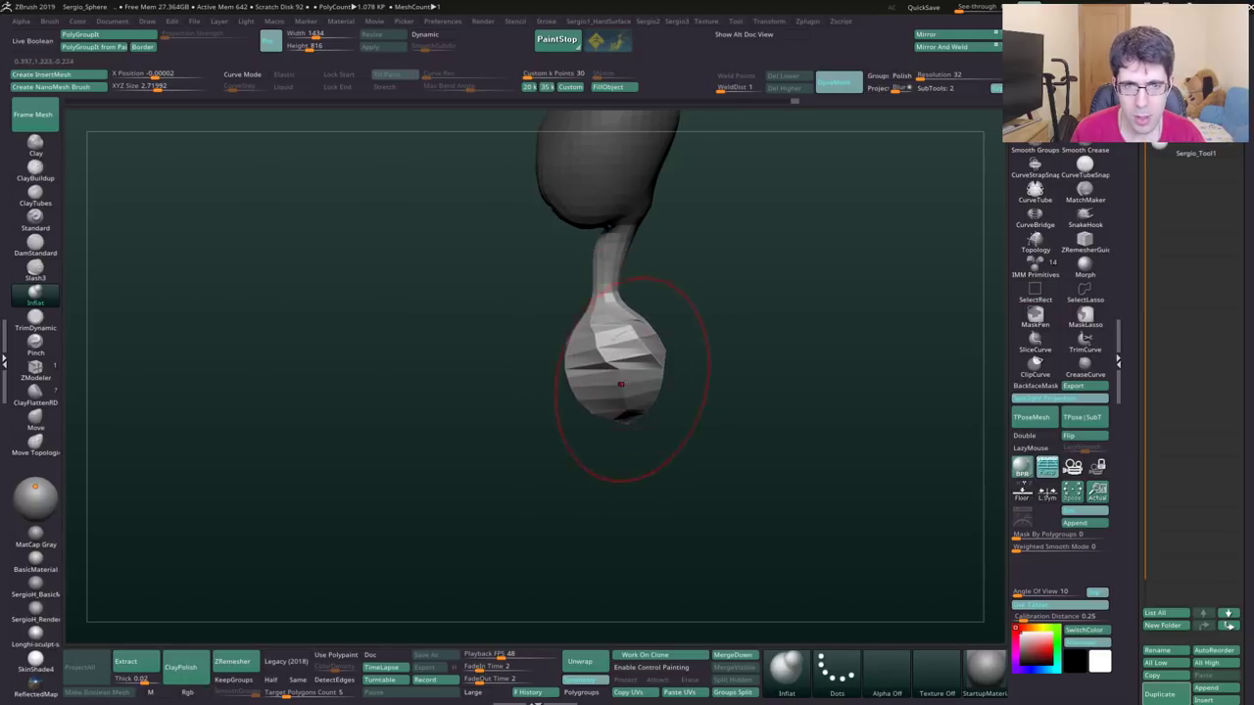
key("b")
key("m")
key("v")
left_click_drag(784, 392, 661, 372)
key("s")
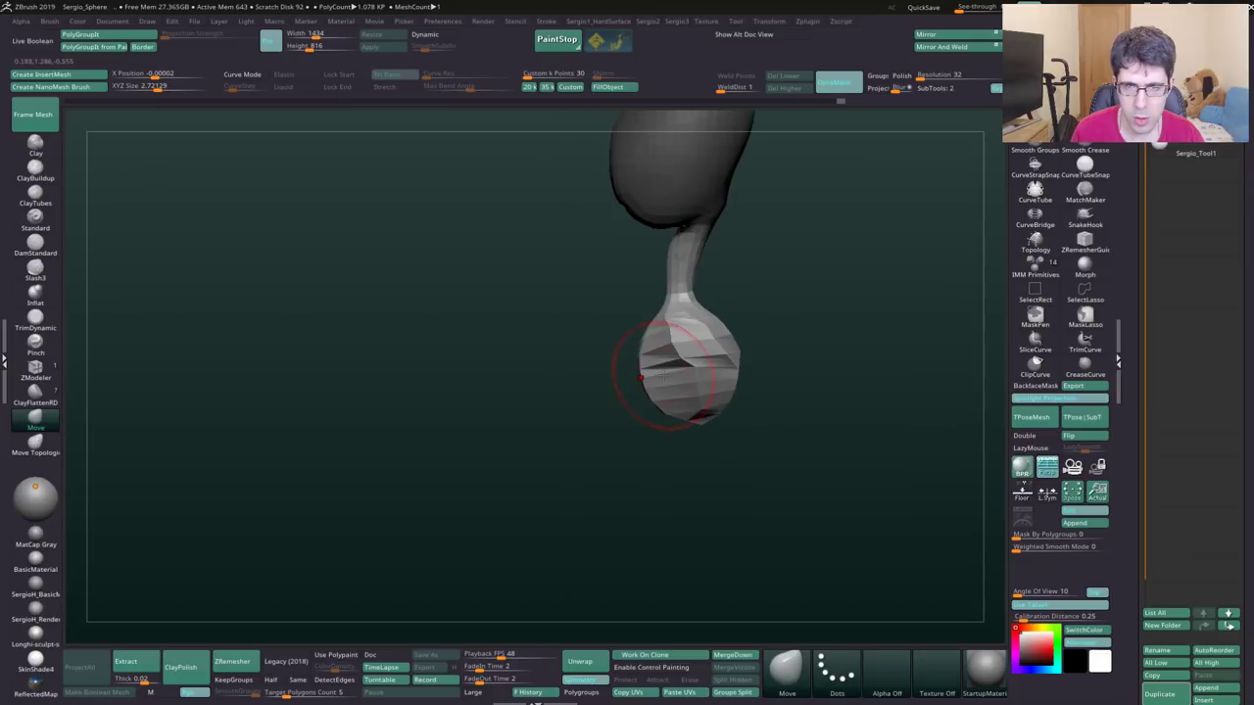
left_click_drag(712, 319, 720, 338)
mouse_move(714, 392)
left_mouse_down()
mouse_move(678, 389)
mouse_move(751, 373)
mouse_move(730, 377)
mouse_move(725, 422)
mouse_move(687, 410)
left_mouse_up()
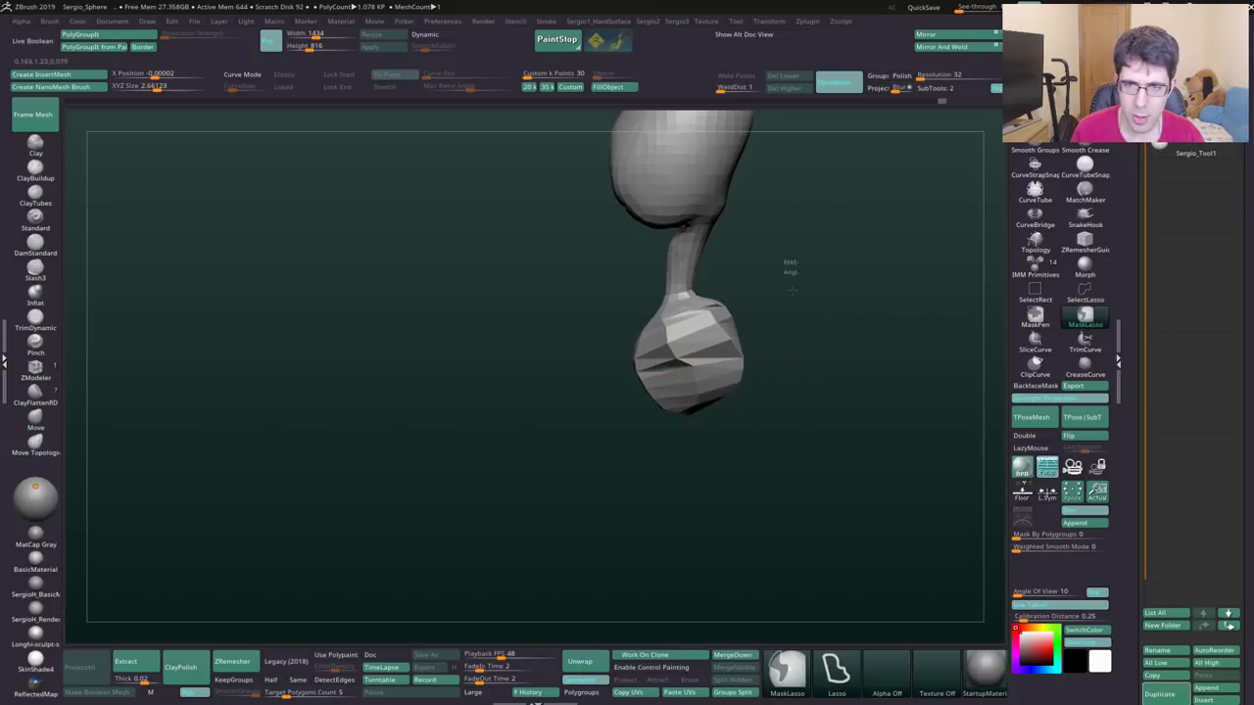
- Make the mesh symmetric with Mirror And Weld and turn the figure to face front
left_click_drag(754, 361, 691, 294)
left_click(946, 46)
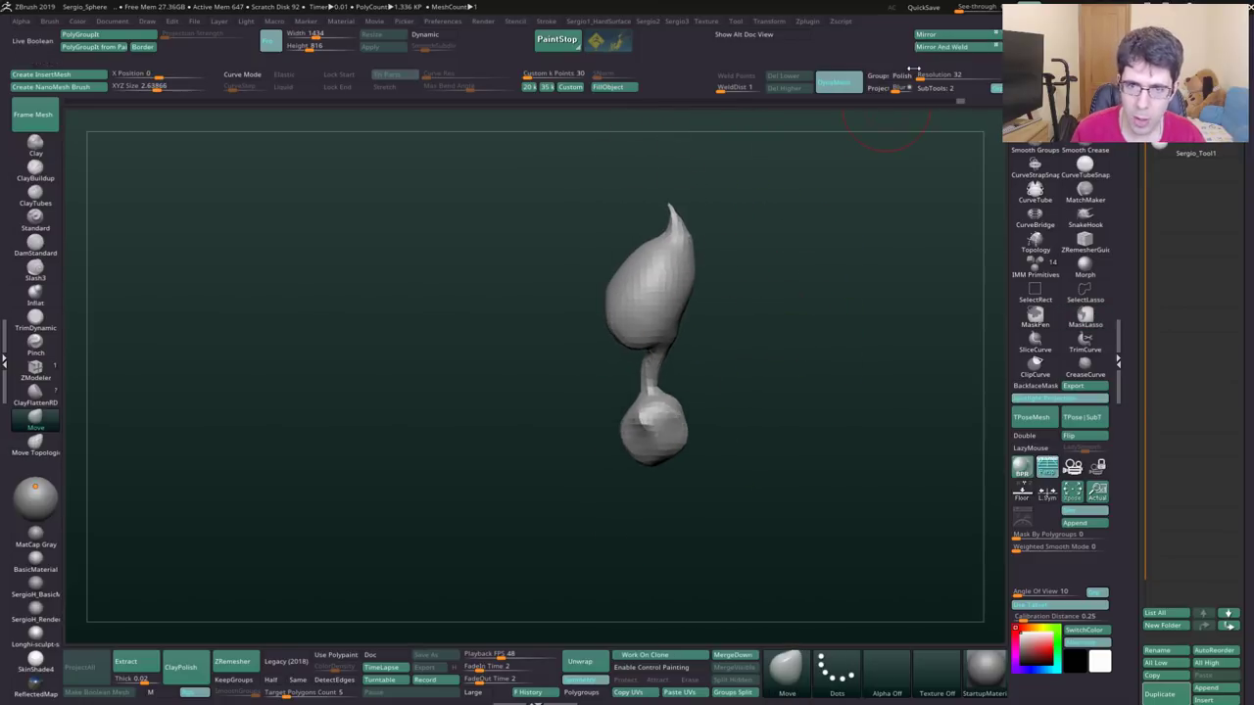
left_click_drag(803, 392, 725, 373)
right_click_drag(673, 319, 689, 448, "ctrl")
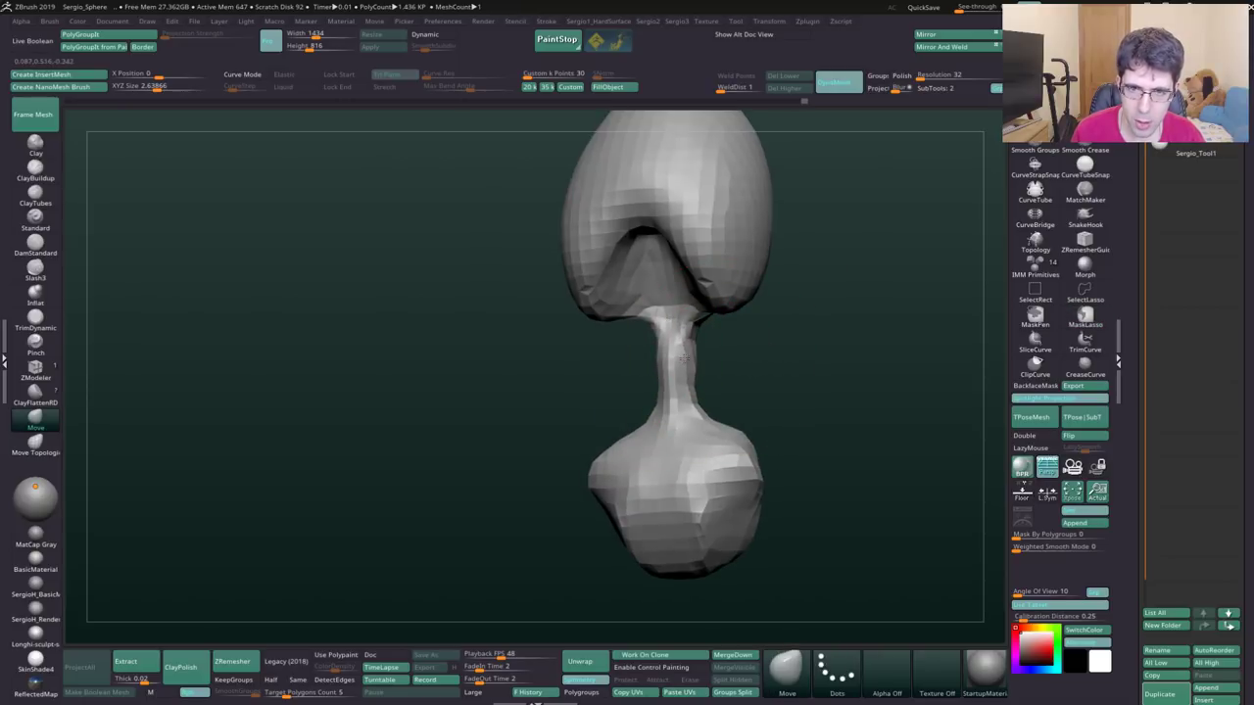
left_click_drag(748, 392, 813, 392)
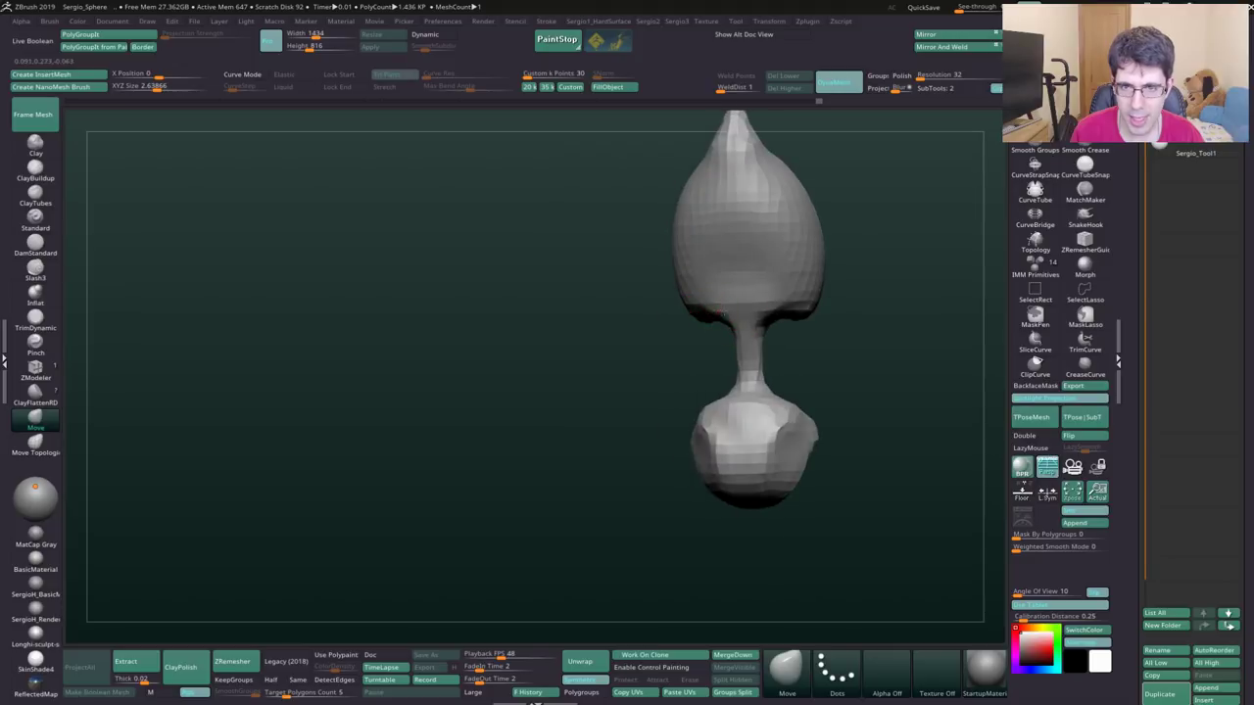
mouse_move(774, 313)
right_mouse_down("alt")
mouse_move(722, 359)
mouse_move(691, 317)
mouse_move(759, 258)
right_mouse_up("alt")
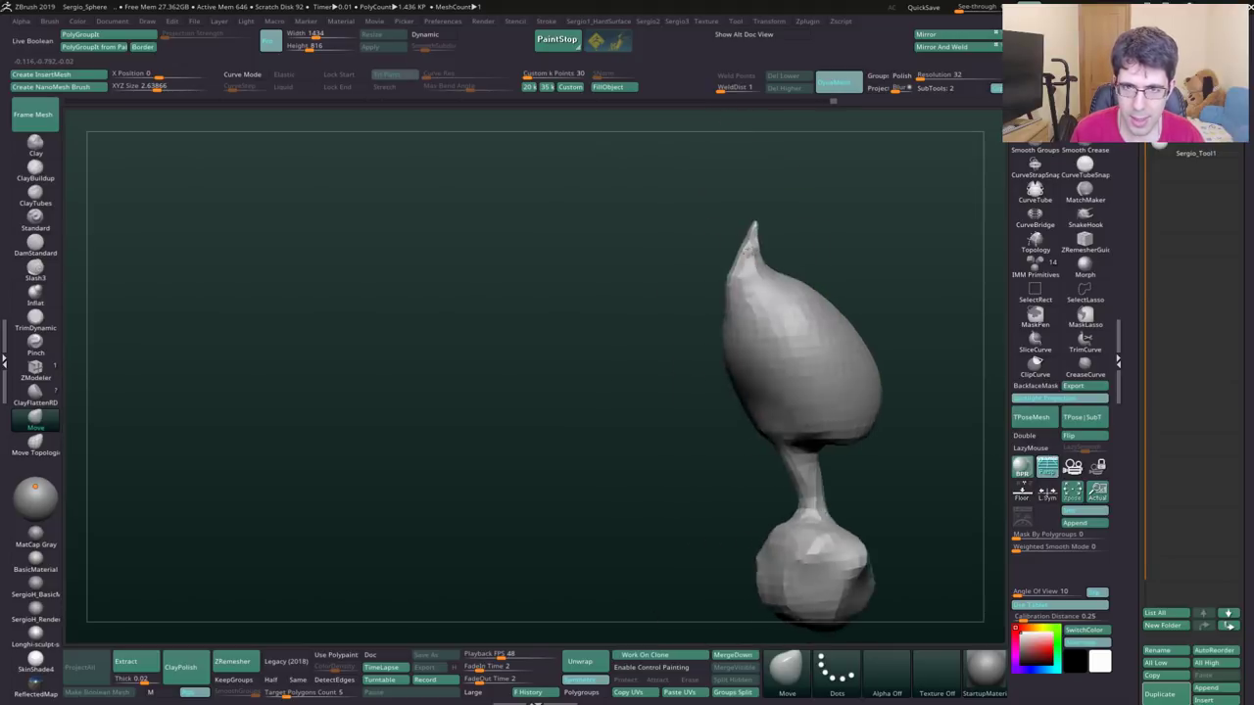
- Refine the symmetric body with the Inflat and Move brushes from several angles
key("s")
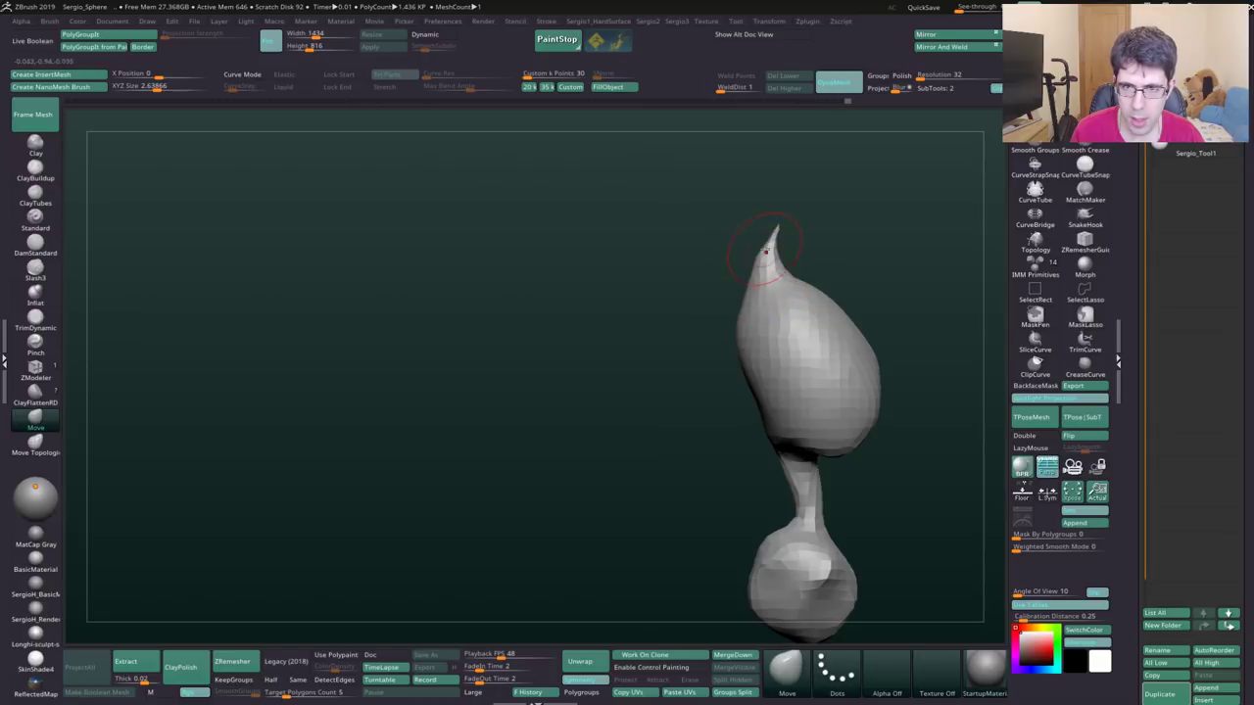
key("b")
key("i")
key("n")
mouse_move(783, 238)
right_mouse_down()
mouse_move(710, 279)
mouse_move(746, 366)
mouse_move(816, 333)
right_mouse_up()
key("b")
key("m")
key("v")
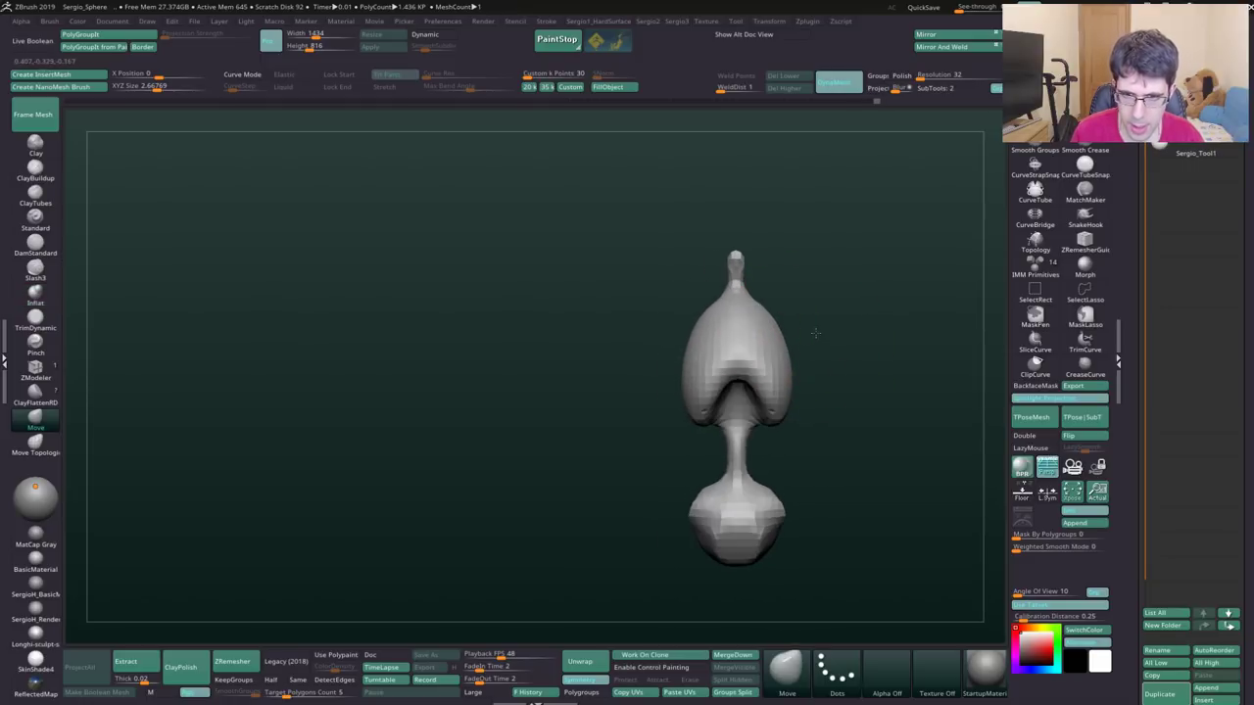
mouse_move(800, 459)
right_mouse_down()
mouse_move(755, 469)
mouse_move(798, 477)
mouse_move(759, 446)
mouse_move(740, 463)
mouse_move(755, 482)
mouse_move(740, 468)
mouse_move(811, 490)
mouse_move(733, 494)
right_mouse_up()
- Work the body with DamStandard and Move, checking it from front and side
key("b")
key("d")
key("s")
key("b")
key("m")
key("v")
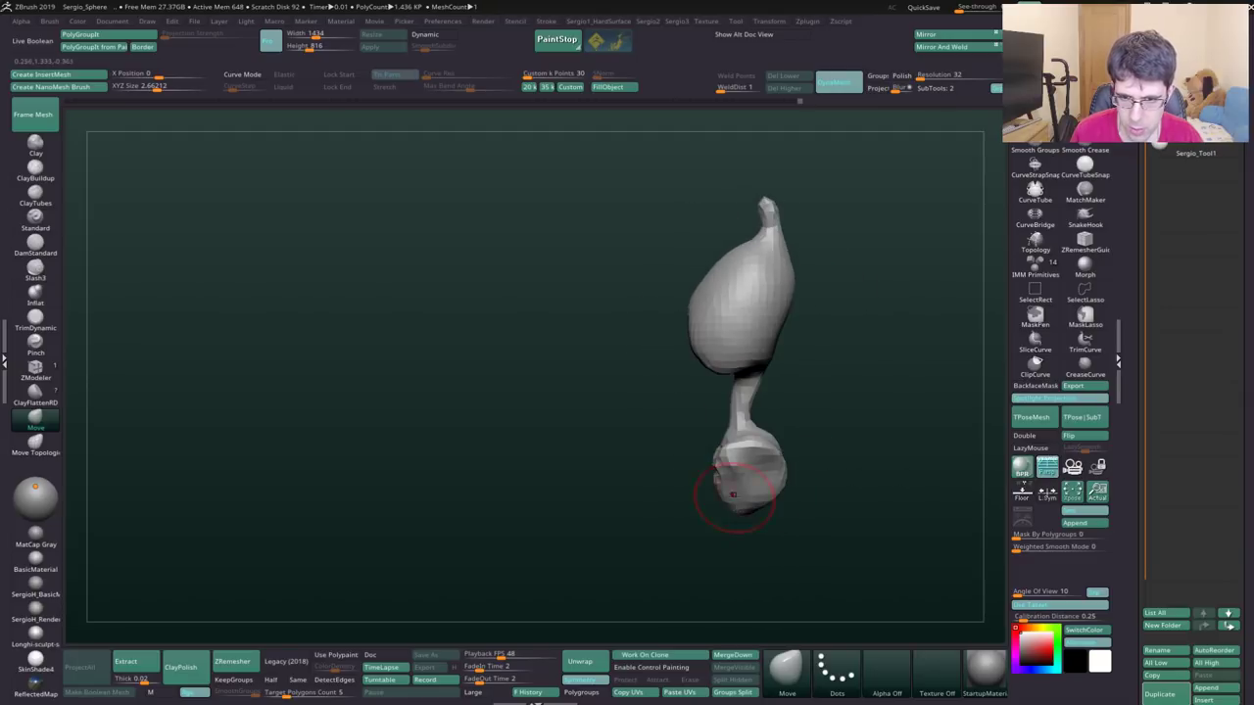
mouse_move(803, 453)
right_mouse_down("shift")
mouse_move(814, 448)
mouse_move(806, 418)
right_mouse_up("shift")
right_click_drag(750, 455, 744, 402)
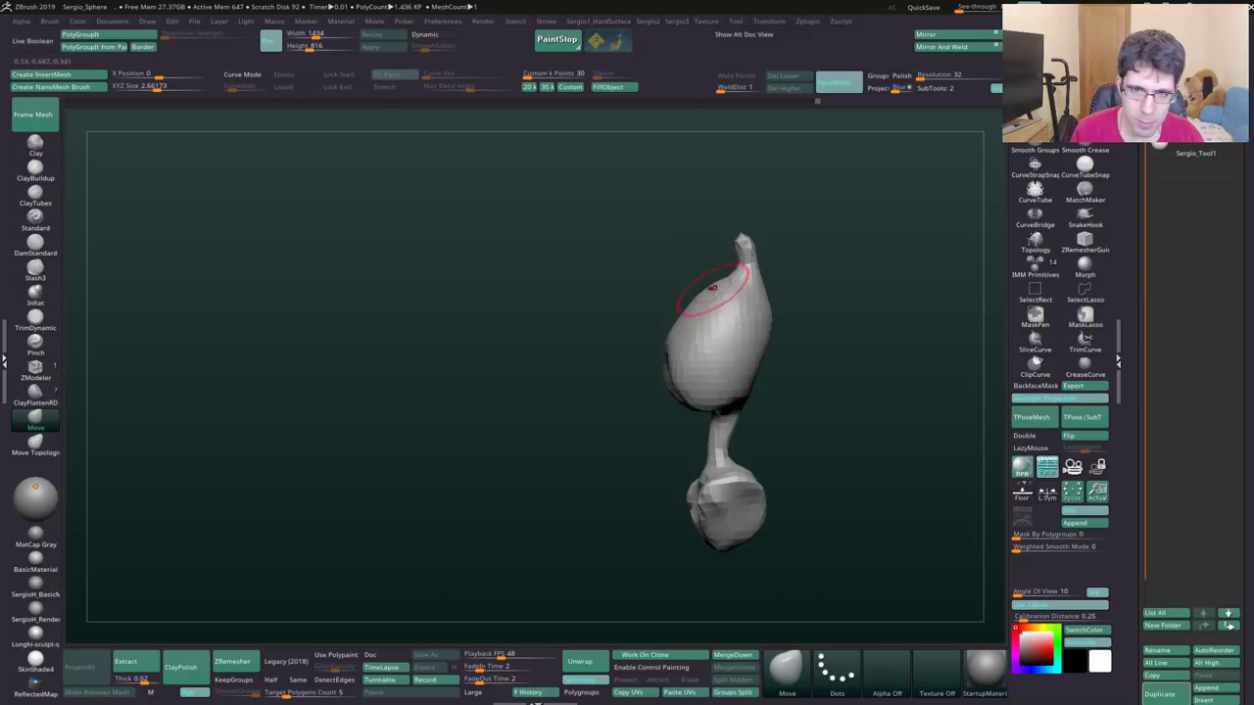
mouse_move(713, 287)
right_mouse_down()
mouse_move(798, 272)
mouse_move(745, 392)
mouse_move(725, 320)
right_mouse_up()
- Pull out mirrored shoulder points on both sides of the upper body
left_click_drag(733, 314, 809, 260)
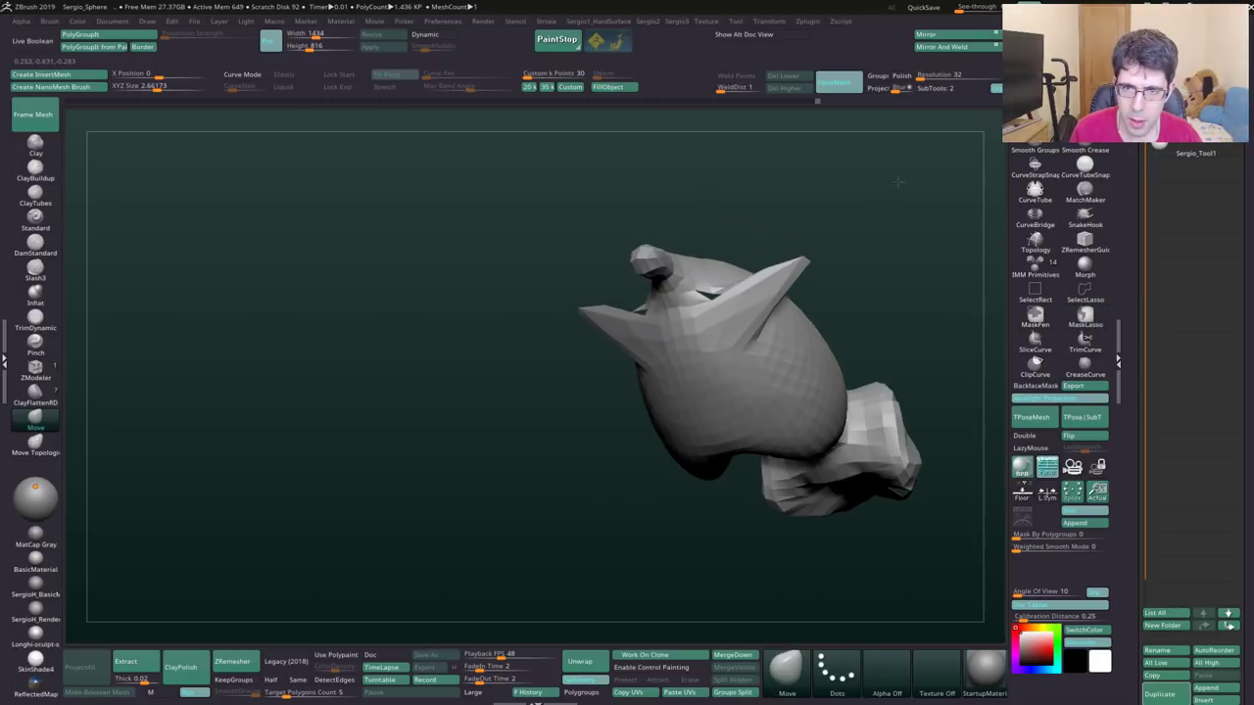
mouse_move(865, 254)
right_mouse_down()
mouse_move(876, 225)
mouse_move(751, 390)
right_mouse_up()
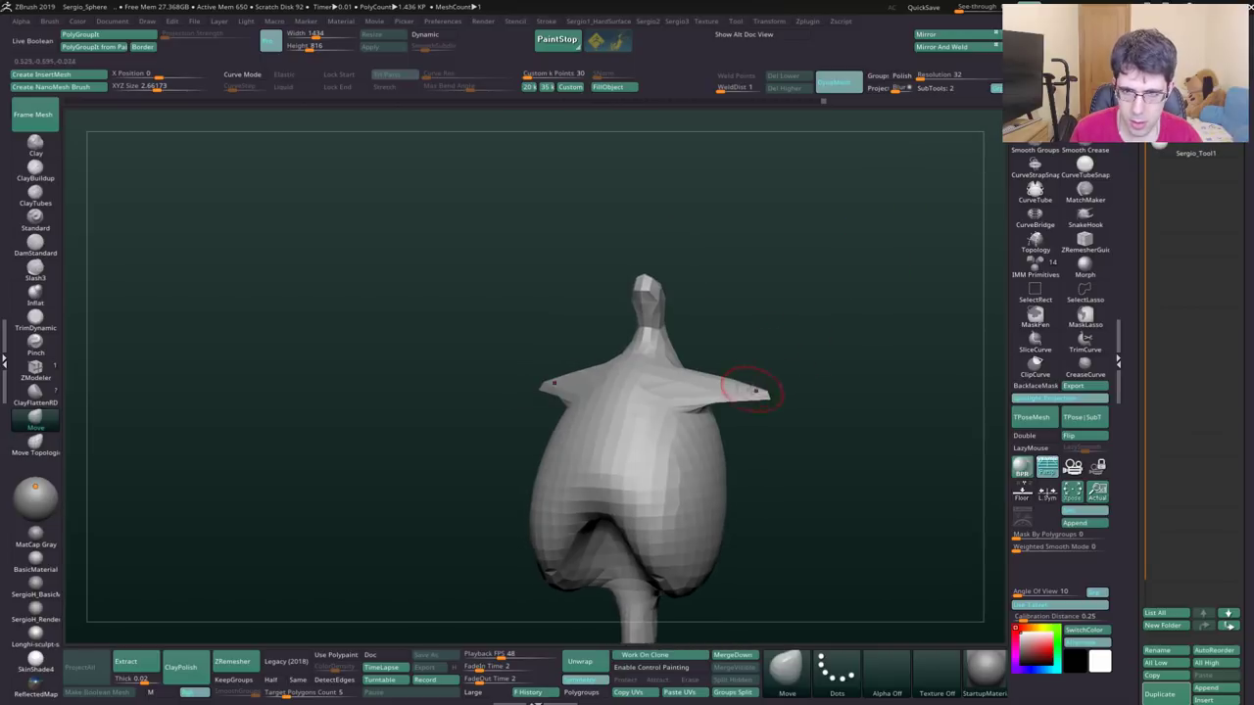
right_click_drag(796, 334, 814, 322)
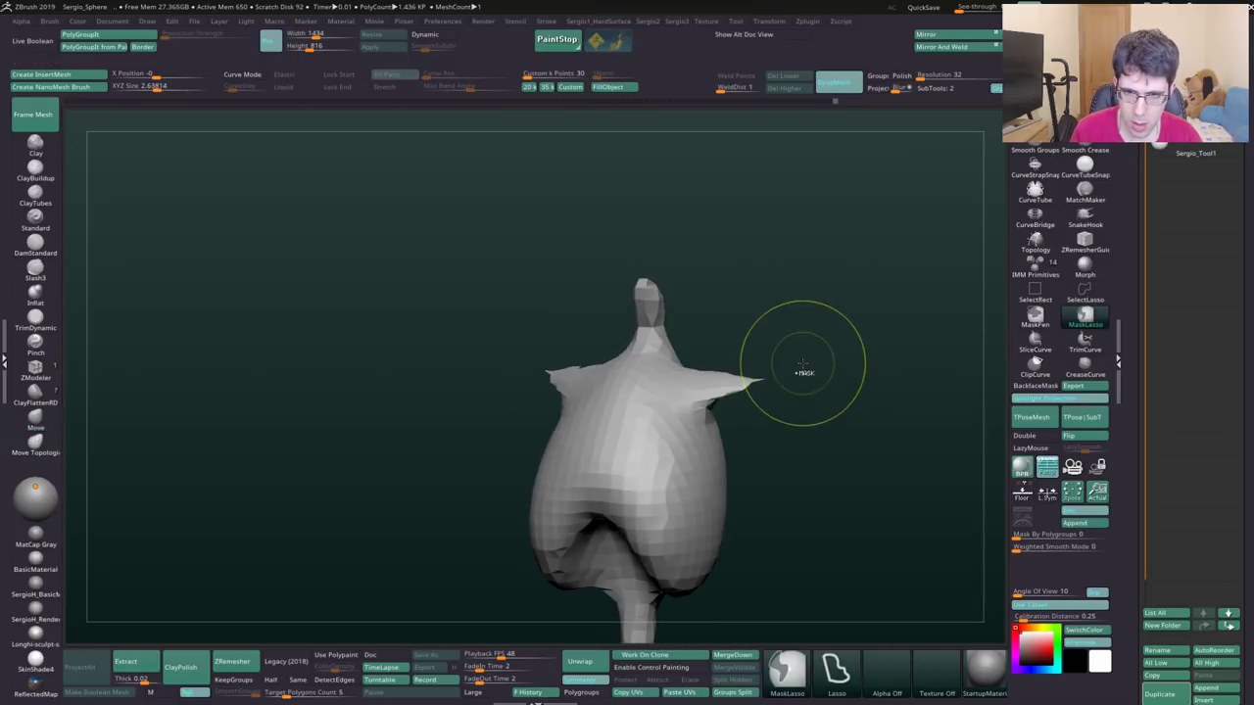
right_click_drag(764, 386, 755, 382)
- Thicken the shoulders with Inflat and shape both collar corners with Move
left_click(36, 292)
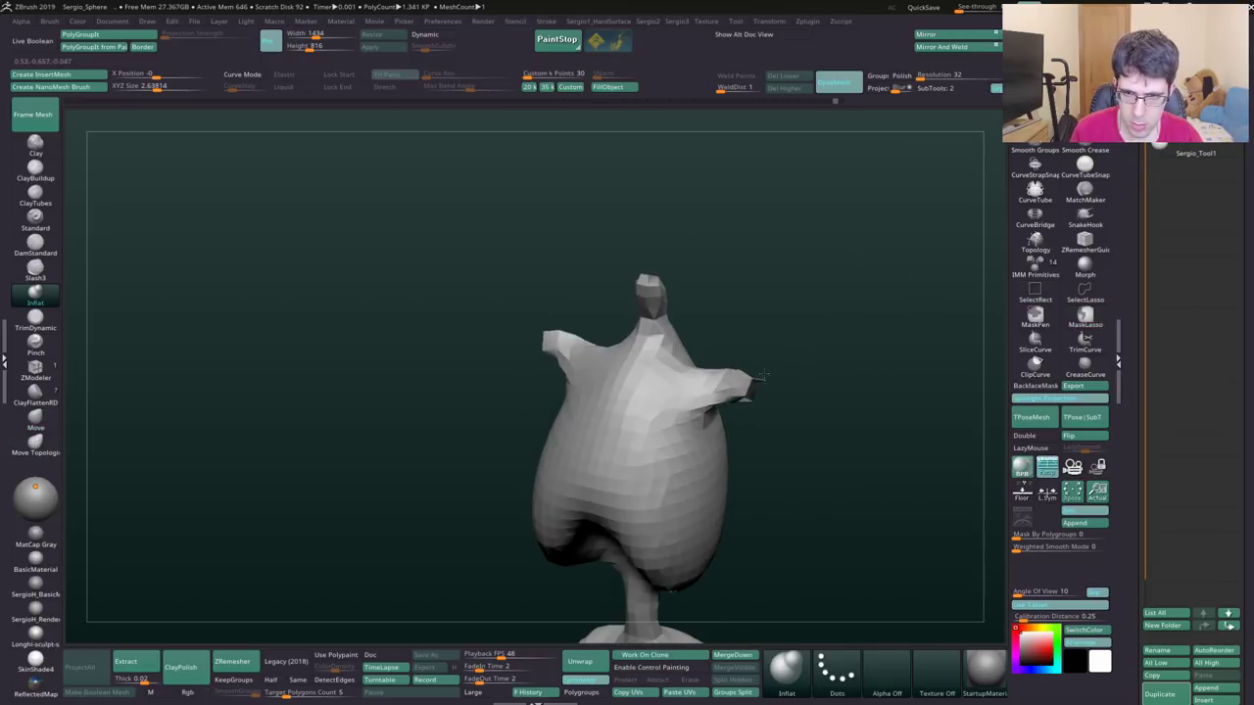
key("b")
key("m")
key("v")
right_click_drag(754, 392, 775, 356, "shift")
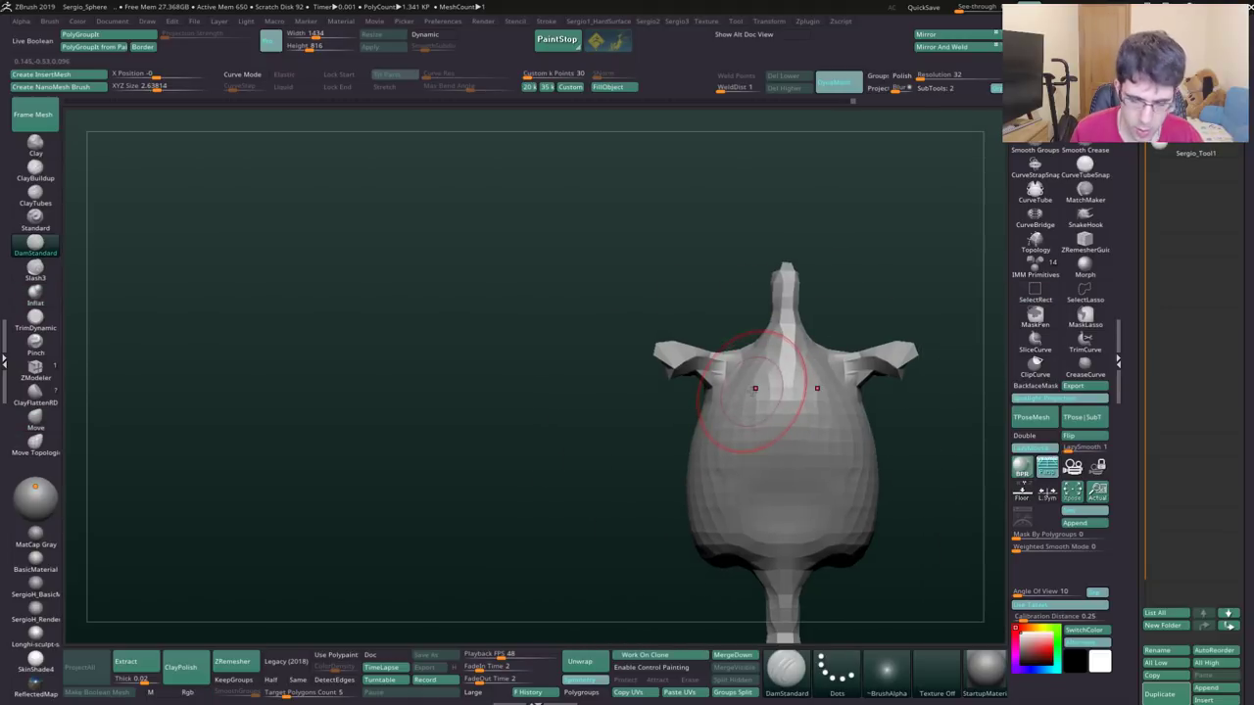
mouse_move(719, 392)
right_mouse_down()
mouse_move(744, 387)
mouse_move(638, 369)
right_mouse_up()
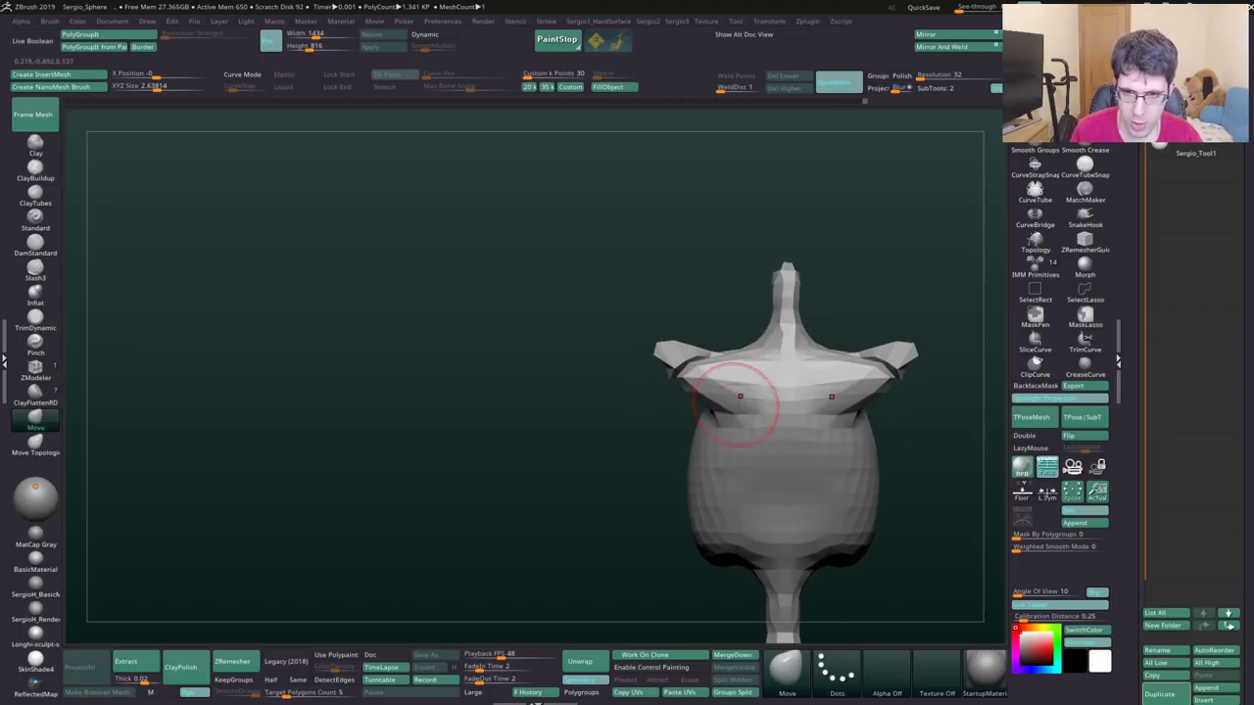
mouse_move(740, 396)
right_mouse_down()
mouse_move(705, 373)
mouse_move(686, 401)
right_mouse_up()
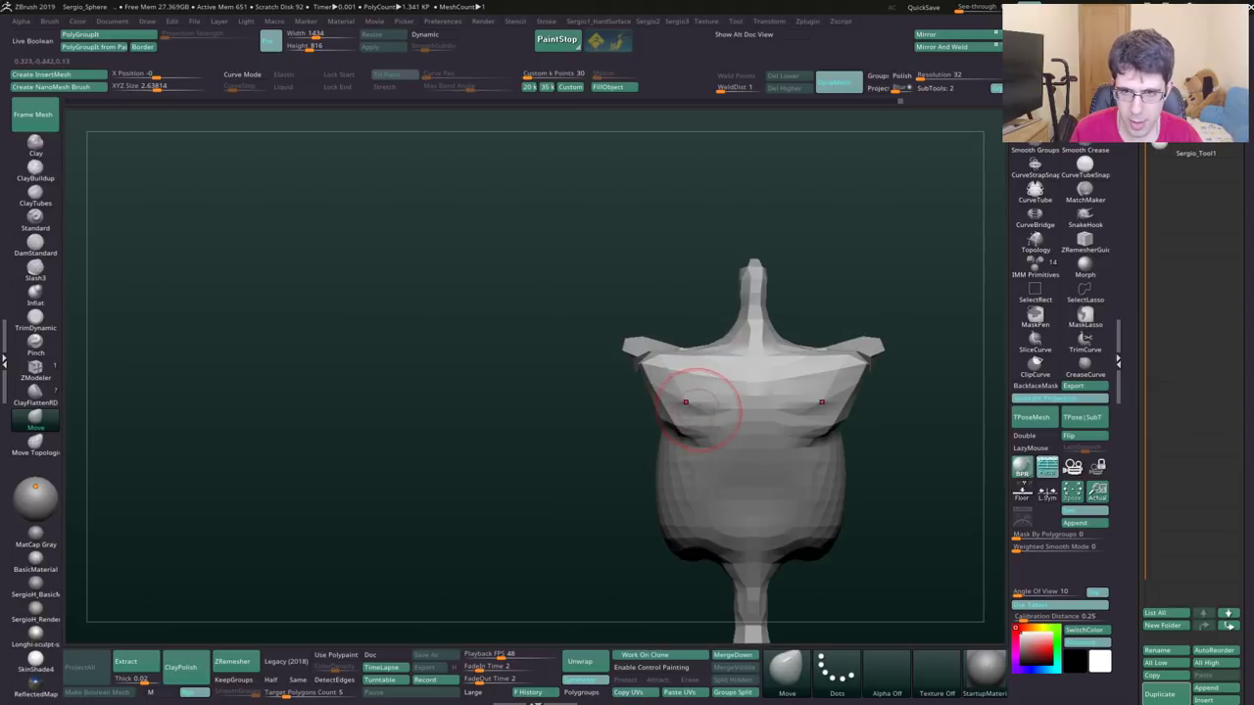
left_click_drag(654, 358, 662, 369)
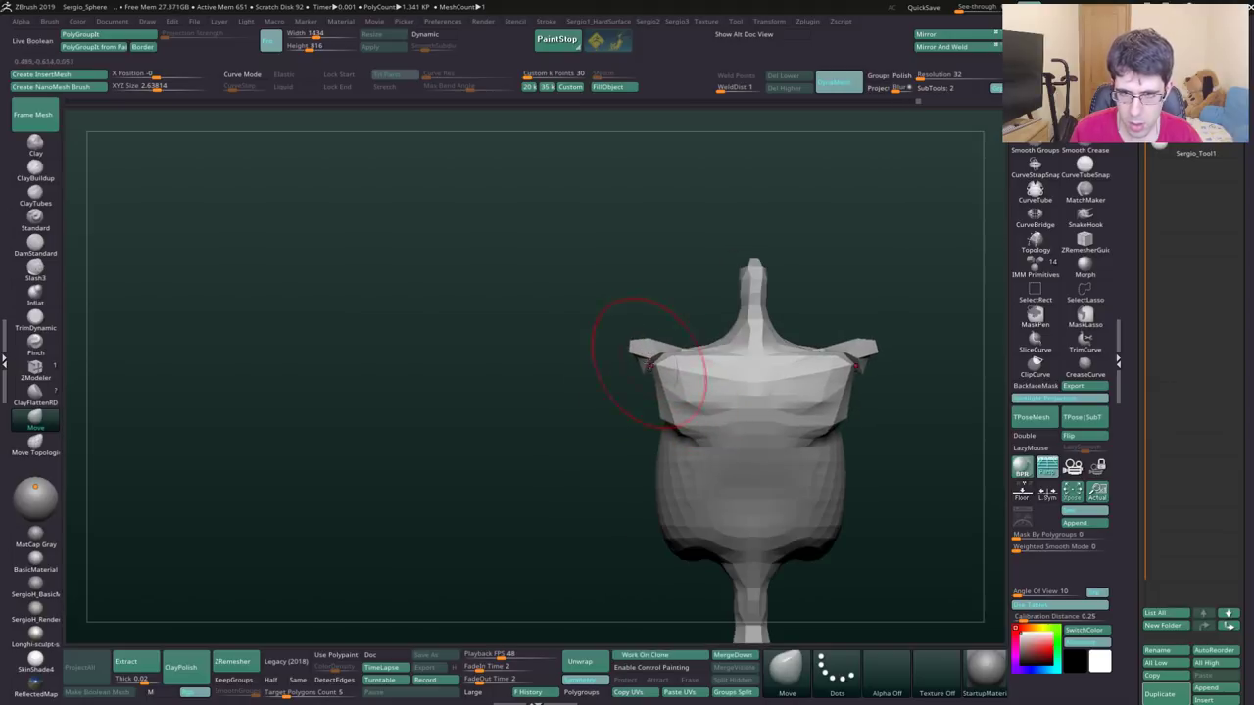
mouse_move(630, 350)
right_mouse_down()
mouse_move(752, 303)
mouse_move(784, 363)
mouse_move(722, 336)
right_mouse_up()
- Carve mirrored creases under the shoulders and sculpt the chest with DamStandard
key("b")
key("d")
key("s")
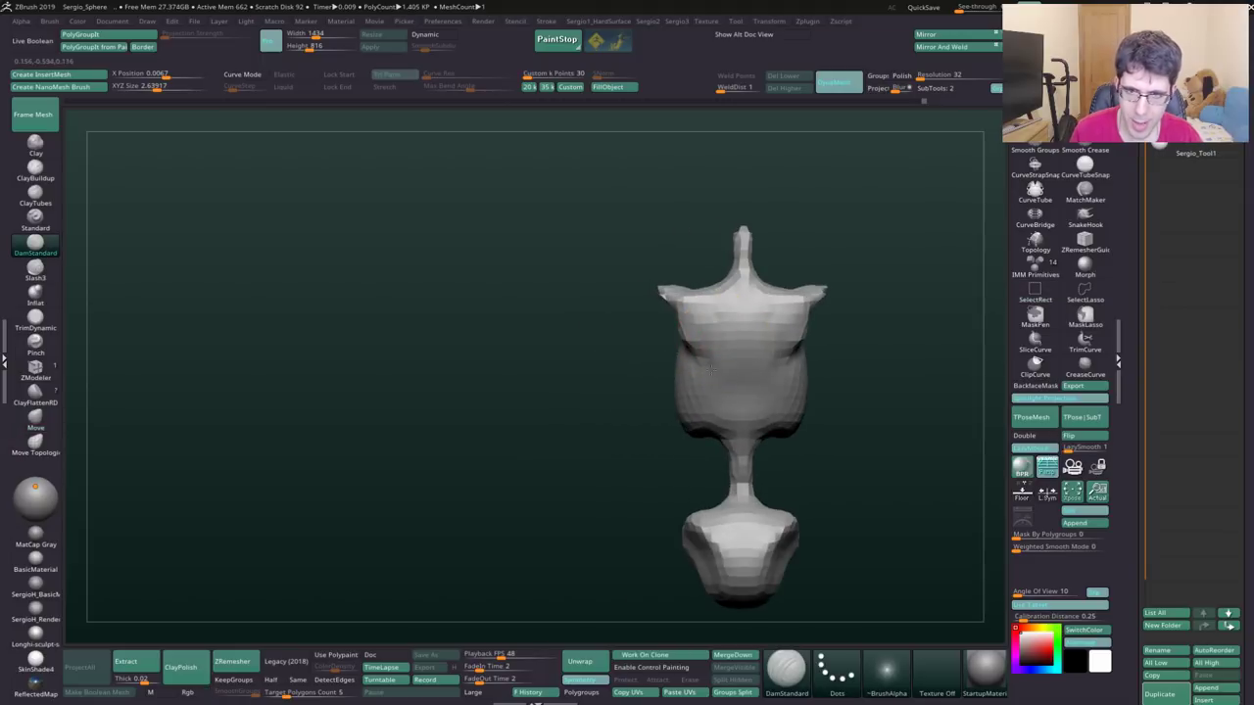
mouse_move(725, 308)
left_mouse_down()
mouse_move(705, 325)
mouse_move(683, 313)
left_mouse_up()
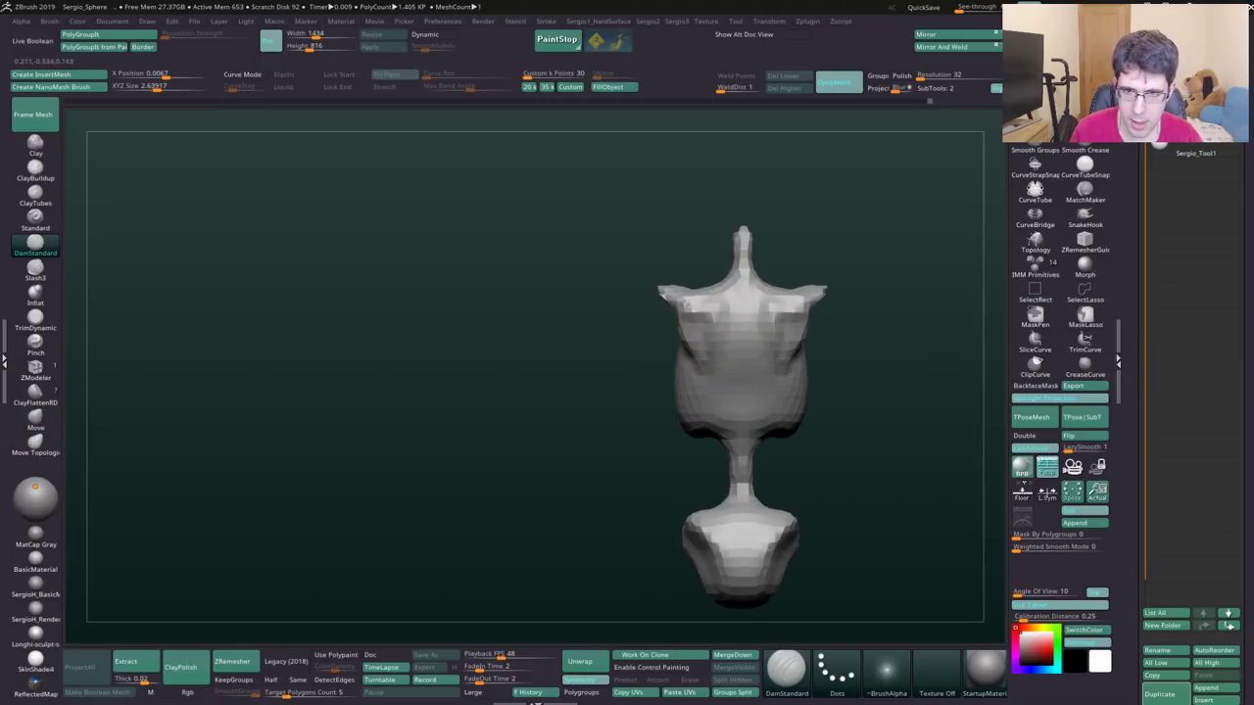
right_click_drag(786, 367, 764, 449)
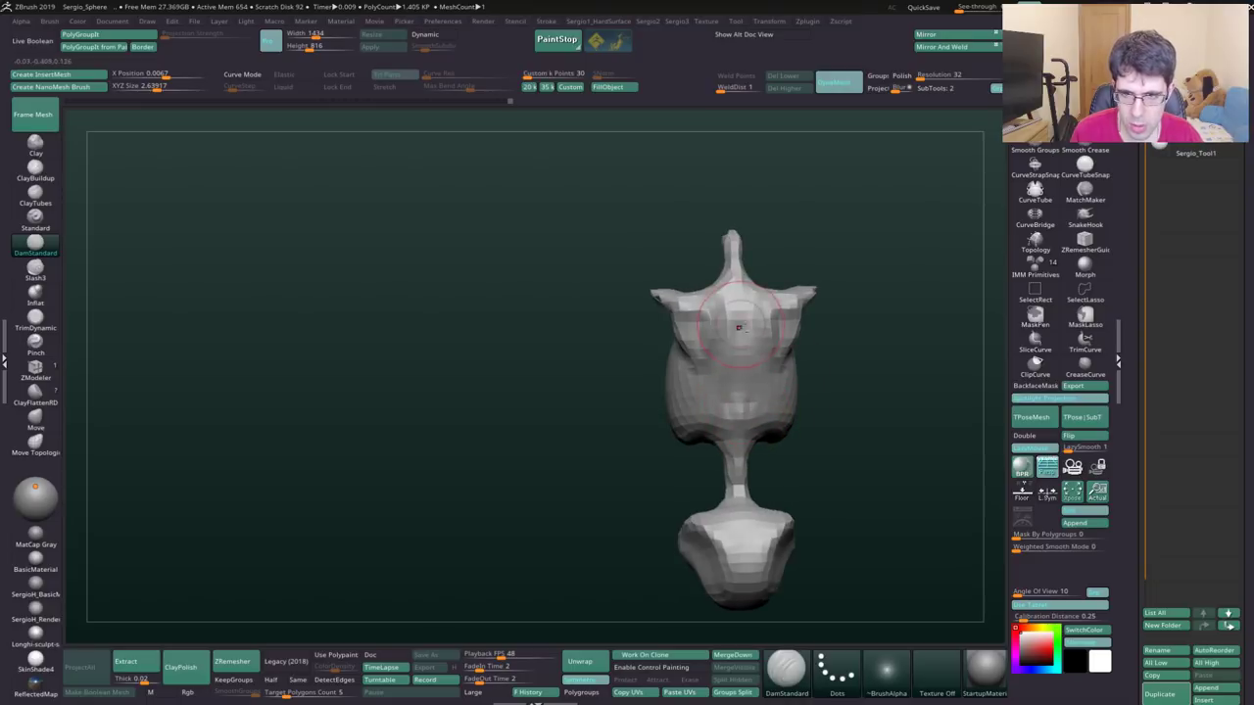
mouse_move(739, 327)
right_mouse_down("shift")
mouse_move(791, 396)
mouse_move(730, 411)
mouse_move(715, 476)
mouse_move(685, 392)
right_mouse_up("shift")
left_click_drag(756, 396, 757, 374)
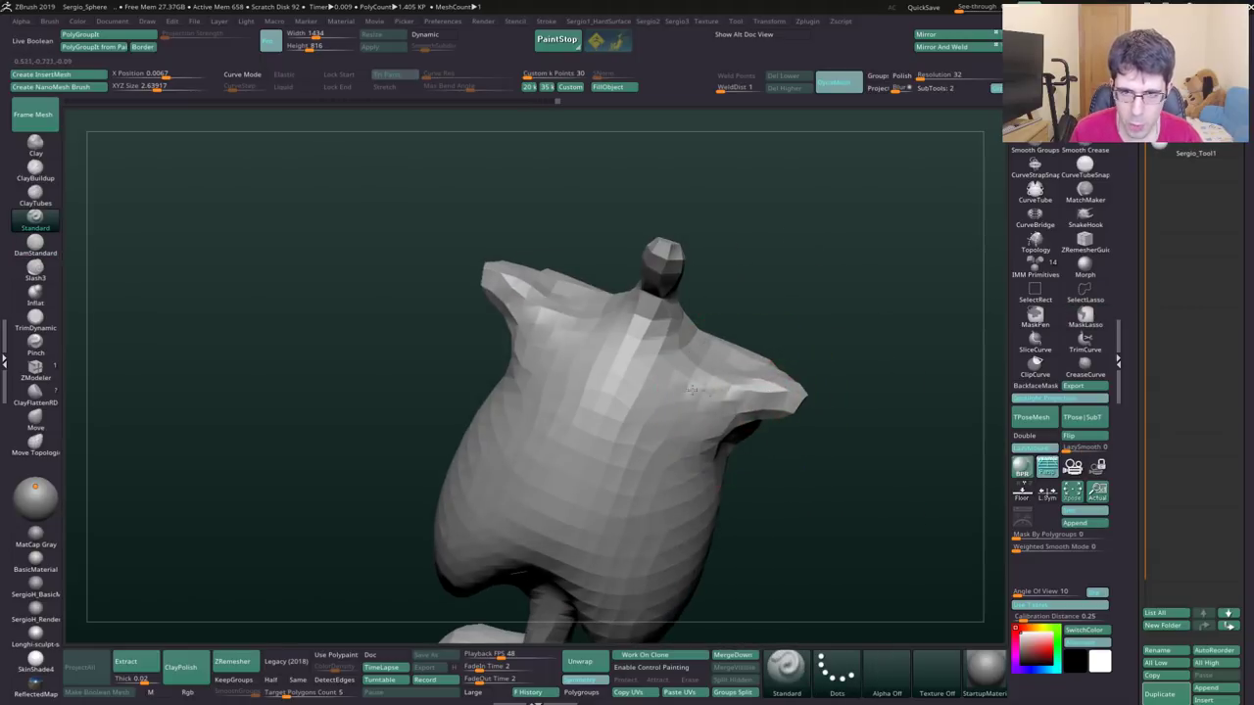
- Return to the Move brush and settle the torso in a square-on view
right_click_drag(758, 373, 686, 353)
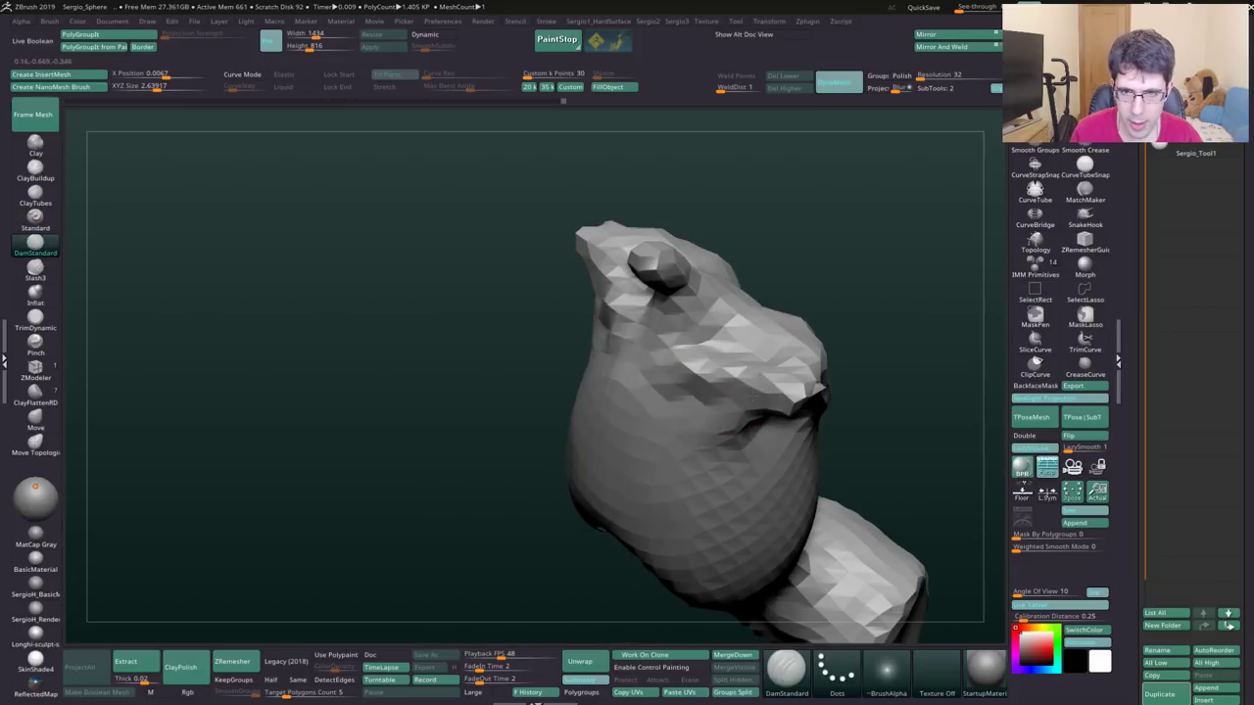
mouse_move(725, 411)
right_mouse_down("shift")
mouse_move(789, 434)
mouse_move(735, 357)
mouse_move(731, 399)
right_mouse_up("shift")
key("b")
key("m")
key("v")
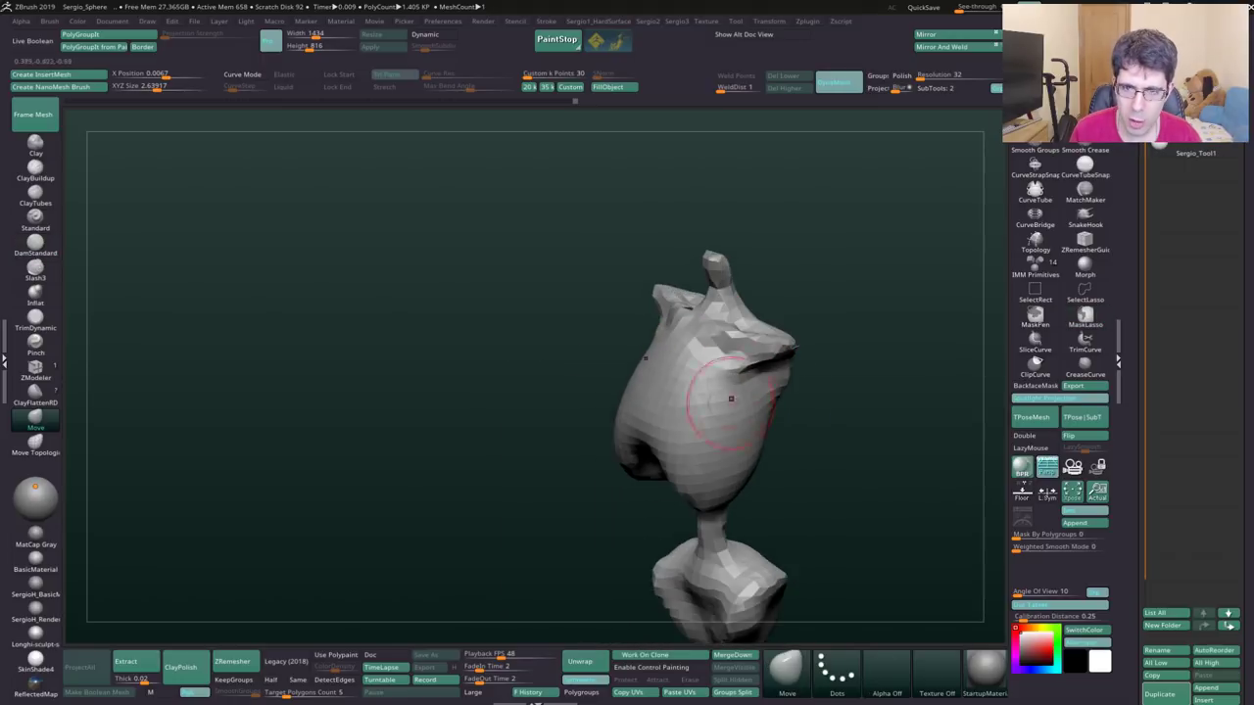
right_click_drag(738, 350, 995, 226, "shift")
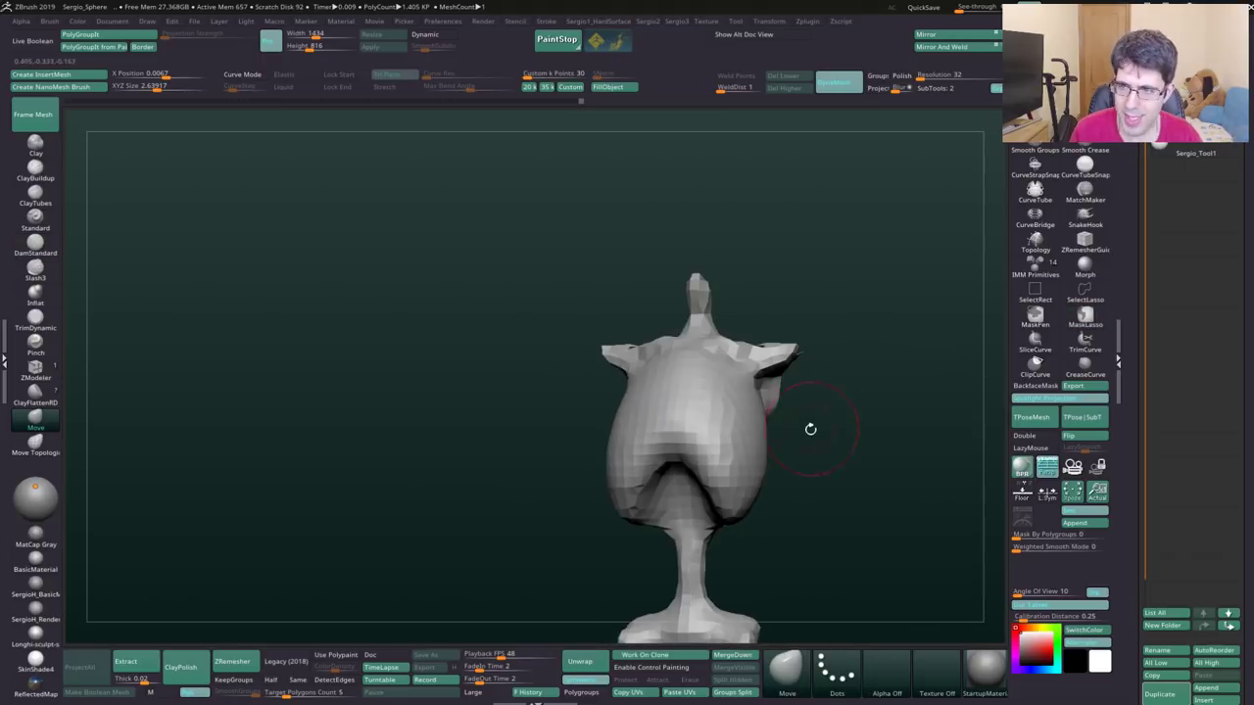
- Fill the rough torso subtool red, then stretch the sphere subtool into a tall egg over it
left_click(1162, 147)
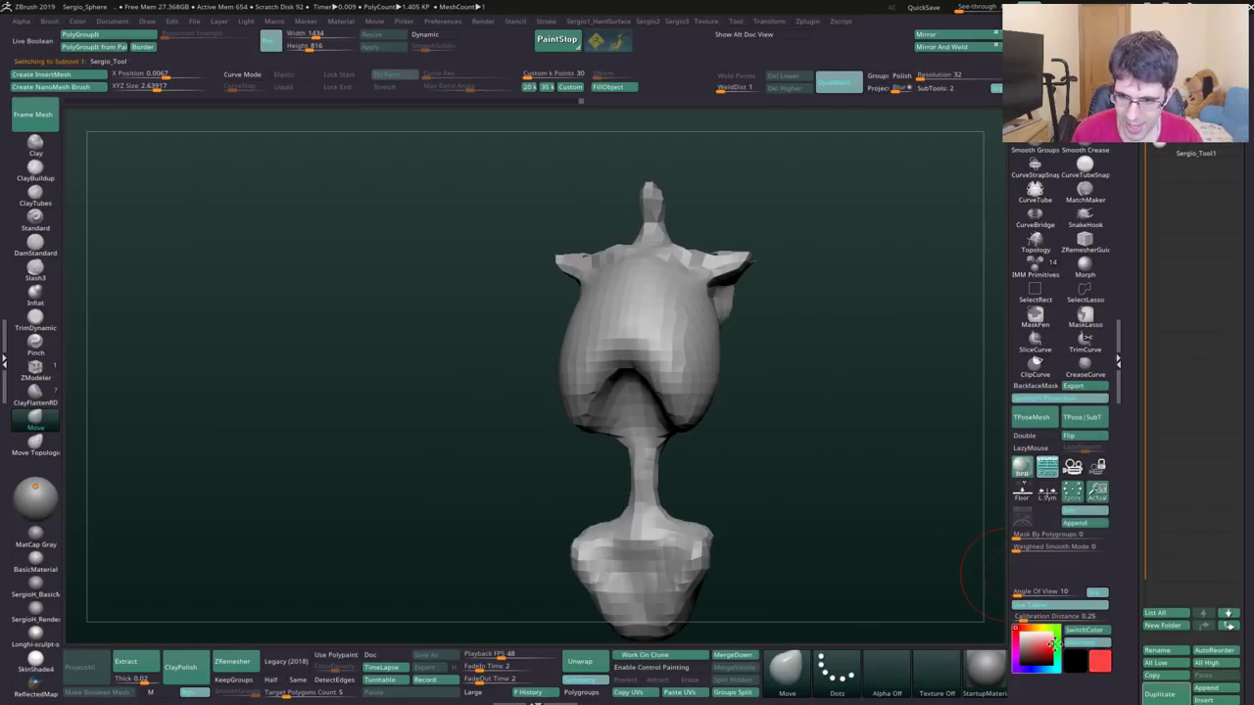
left_click(1050, 641)
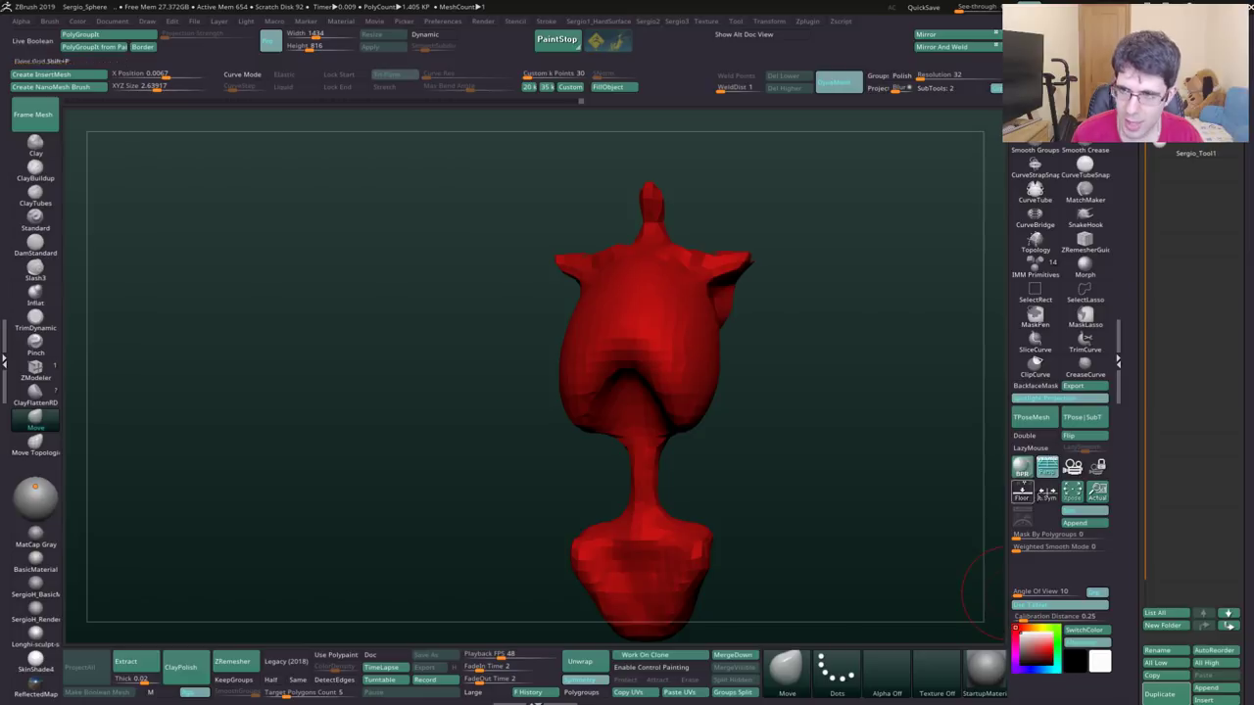
left_click(1161, 152)
mouse_move(744, 360)
right_mouse_down("ctrl")
mouse_move(716, 356)
mouse_move(708, 400)
right_mouse_up("ctrl")
key("s")
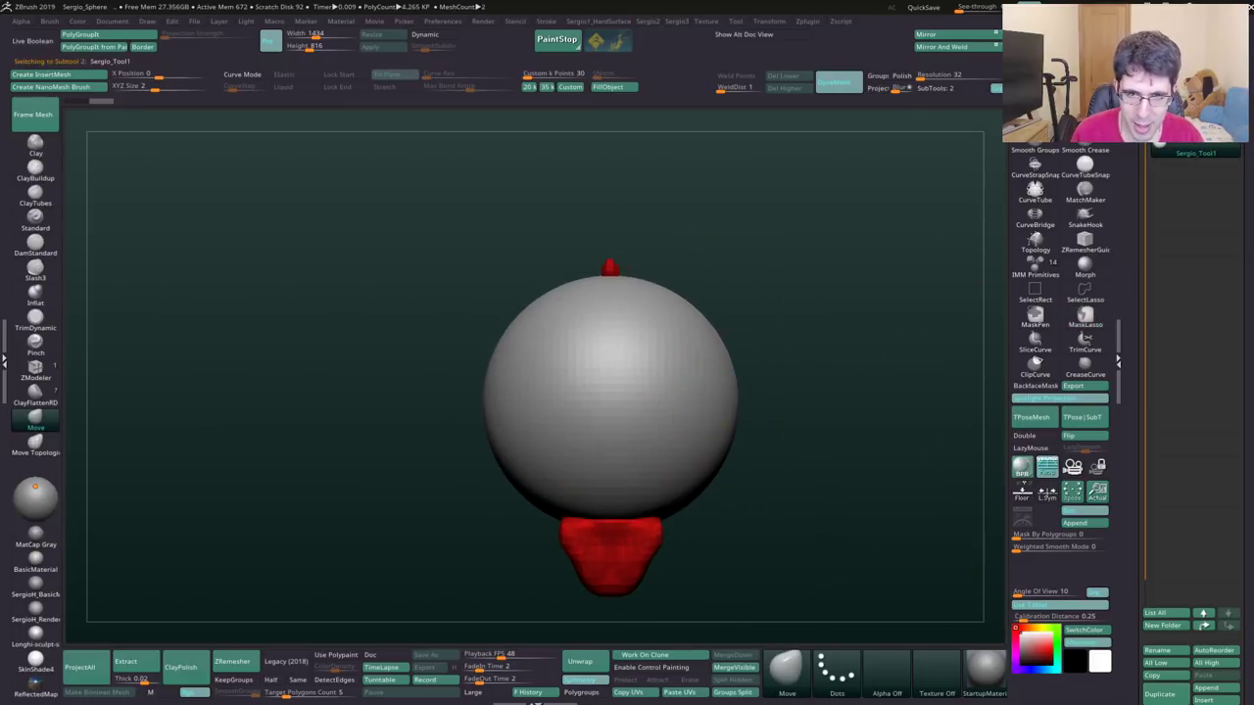
mouse_move(734, 404)
left_mouse_down()
mouse_move(750, 414)
mouse_move(612, 448)
mouse_move(559, 490)
mouse_move(529, 421)
mouse_move(575, 313)
left_mouse_up()
- Lasso-mask the grey shell's lower body and pull it into a tapered torso around the red model
mouse_move(575, 314)
right_mouse_down()
mouse_move(588, 280)
mouse_move(559, 378)
mouse_move(578, 540)
mouse_move(686, 456)
right_mouse_up()
key("ctrl")
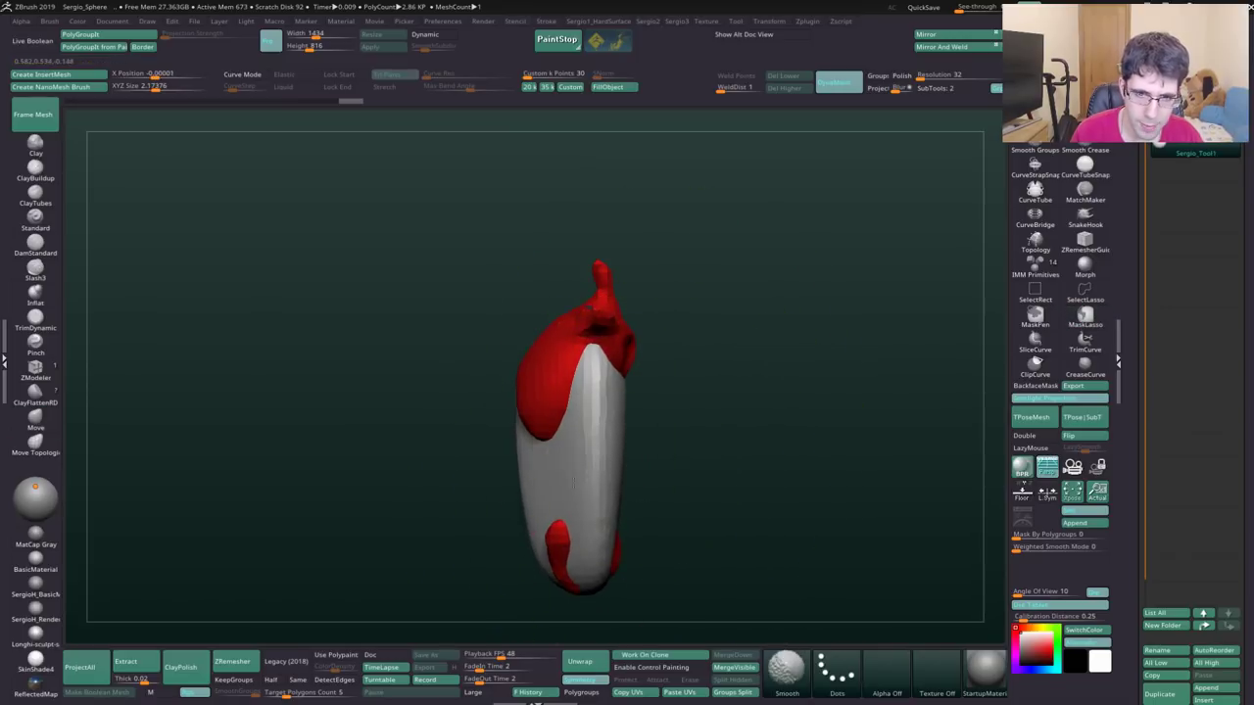
left_click_drag(686, 455, 641, 448, "ctrl")
key("s")
mouse_move(548, 481)
right_mouse_down()
mouse_move(532, 308)
mouse_move(601, 323)
mouse_move(573, 556)
right_mouse_up()
mouse_move(573, 556)
left_mouse_down()
mouse_move(508, 477)
mouse_move(563, 509)
mouse_move(588, 485)
mouse_move(612, 520)
left_mouse_up()
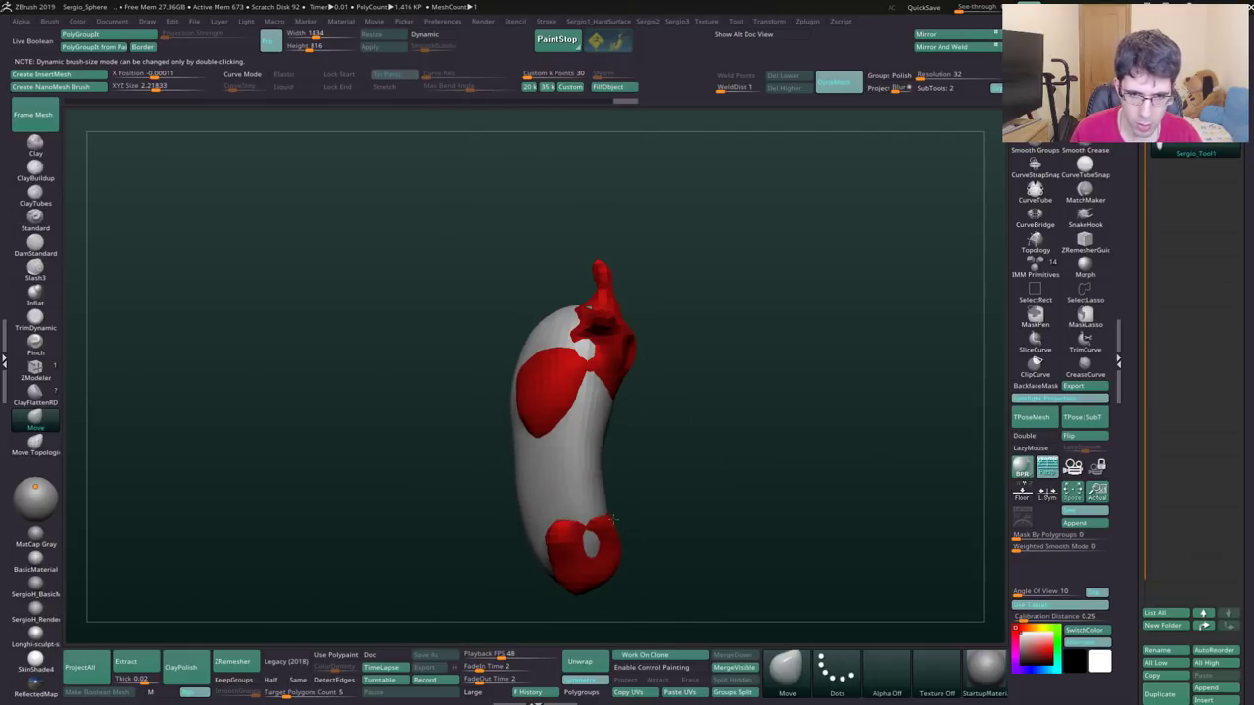
mouse_move(607, 452)
left_mouse_down()
mouse_move(624, 369)
mouse_move(572, 360)
mouse_move(626, 338)
mouse_move(607, 321)
mouse_move(578, 357)
left_mouse_up()
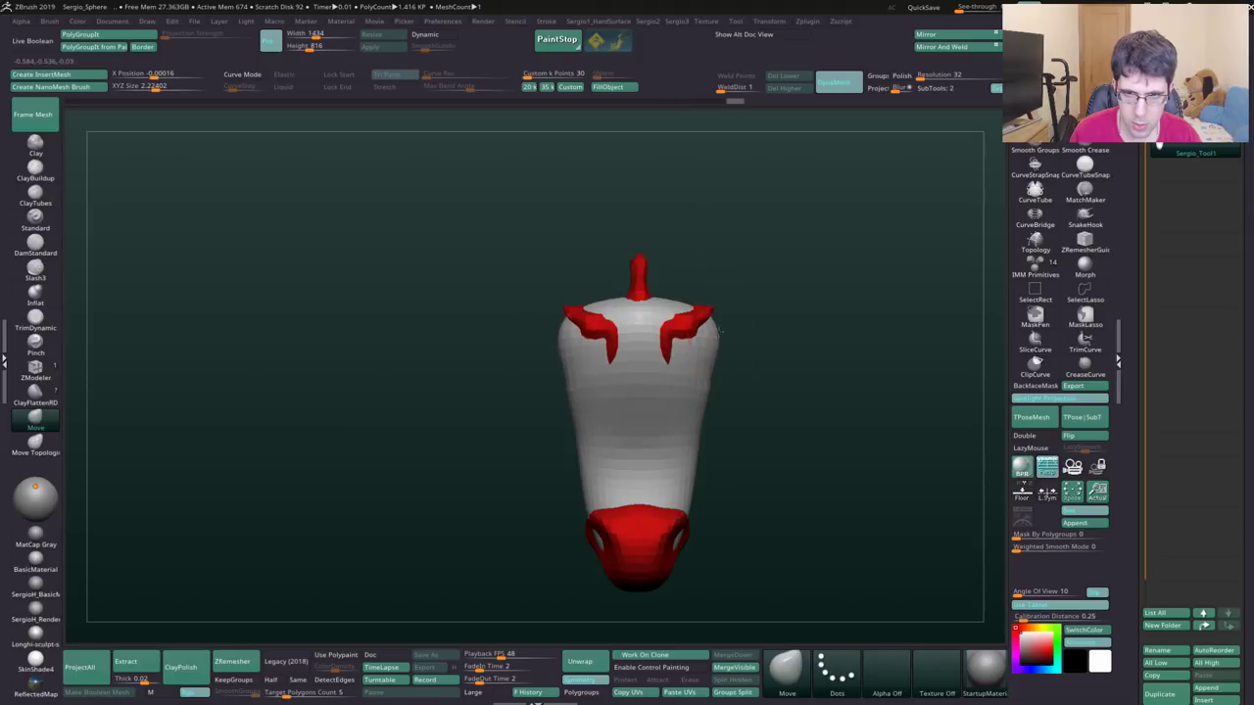
mouse_move(778, 319)
left_mouse_down()
mouse_move(735, 323)
mouse_move(750, 333)
mouse_move(683, 444)
mouse_move(738, 452)
mouse_move(687, 427)
mouse_move(725, 426)
mouse_move(662, 400)
left_mouse_up()
key("s")
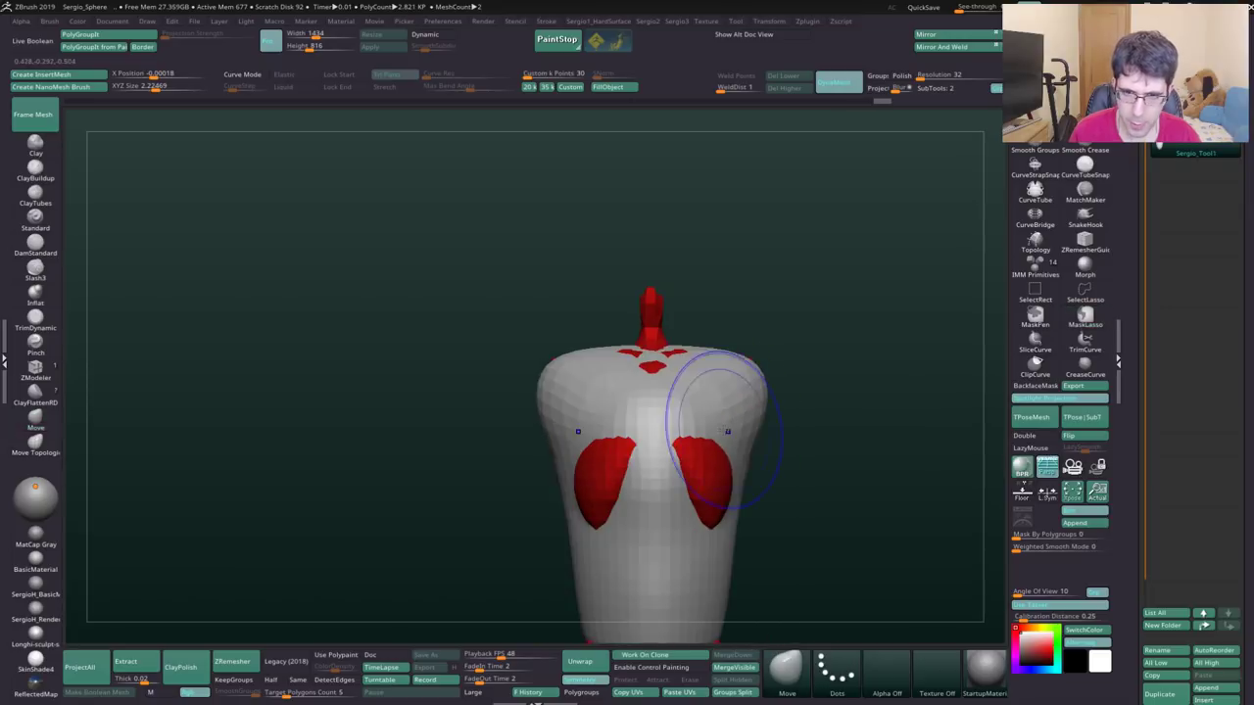
- Carve DamStandard creases into the right side of the grey shell
key("b")
key("d")
key("s")
left_click_drag(626, 335, 632, 316)
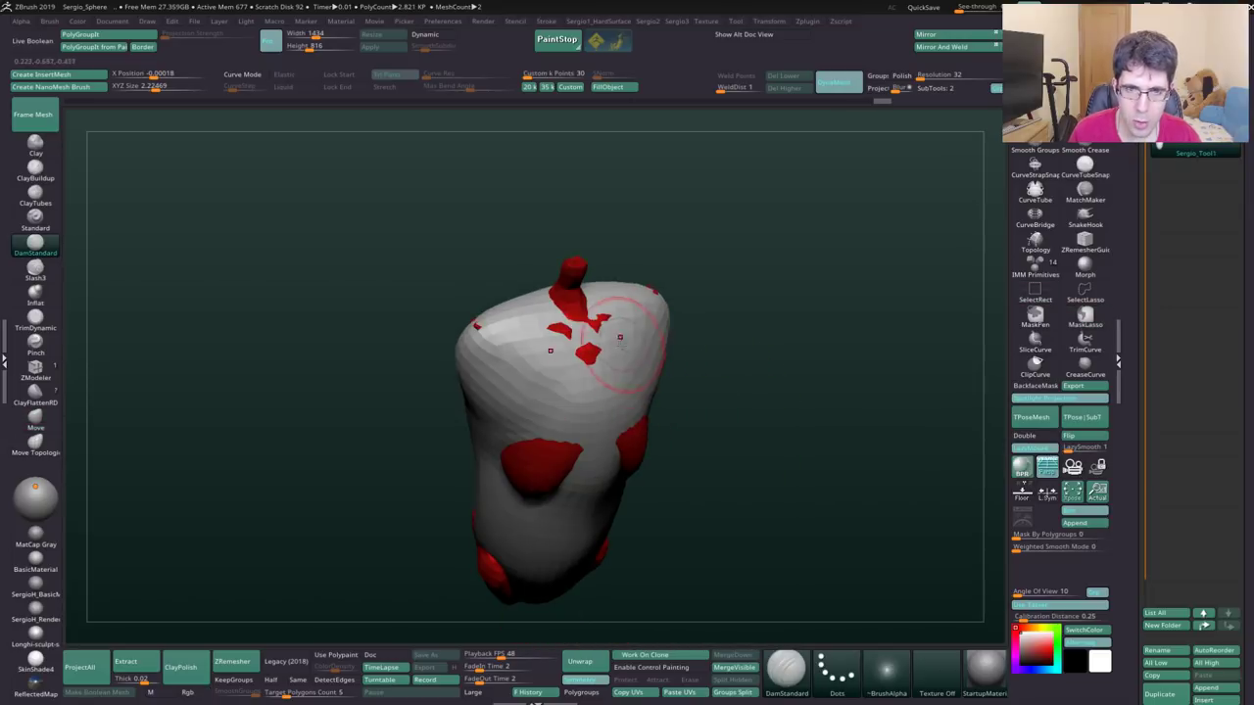
key("b")
key("m")
key("v")
right_click_drag(621, 325, 652, 367)
key("b")
key("d")
key("s")
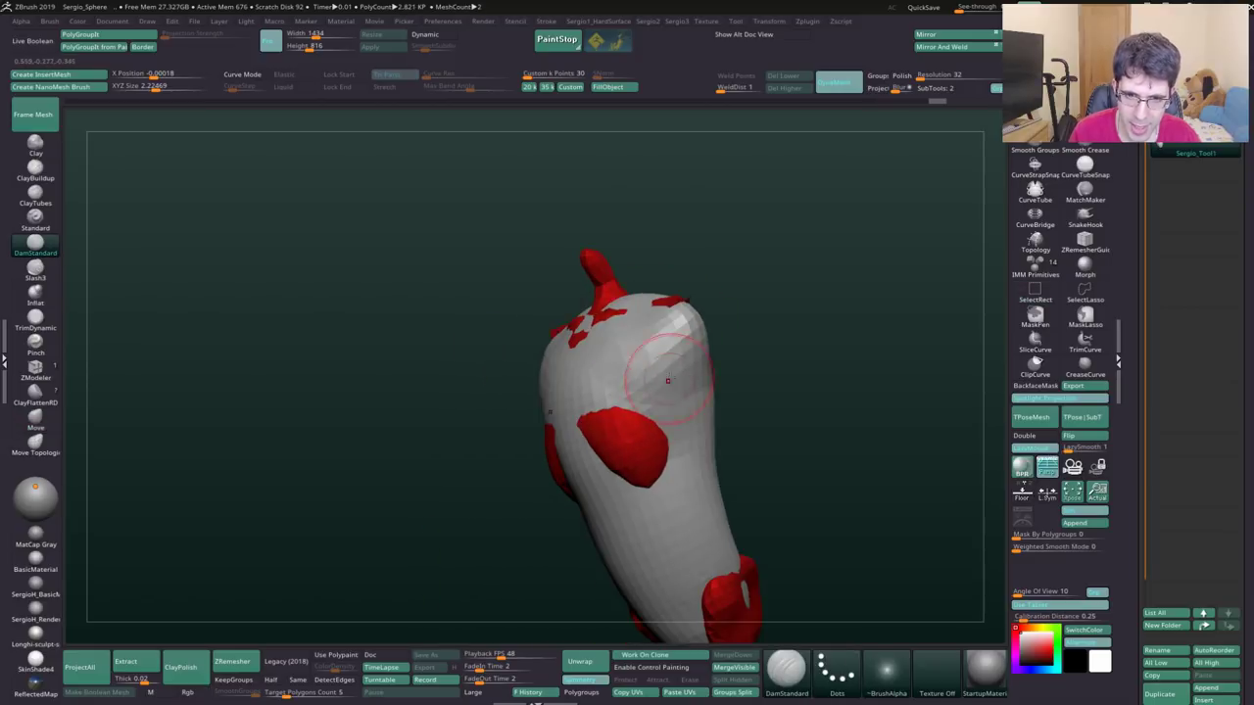
left_click_drag(642, 342, 680, 422)
right_click_drag(686, 392, 695, 384)
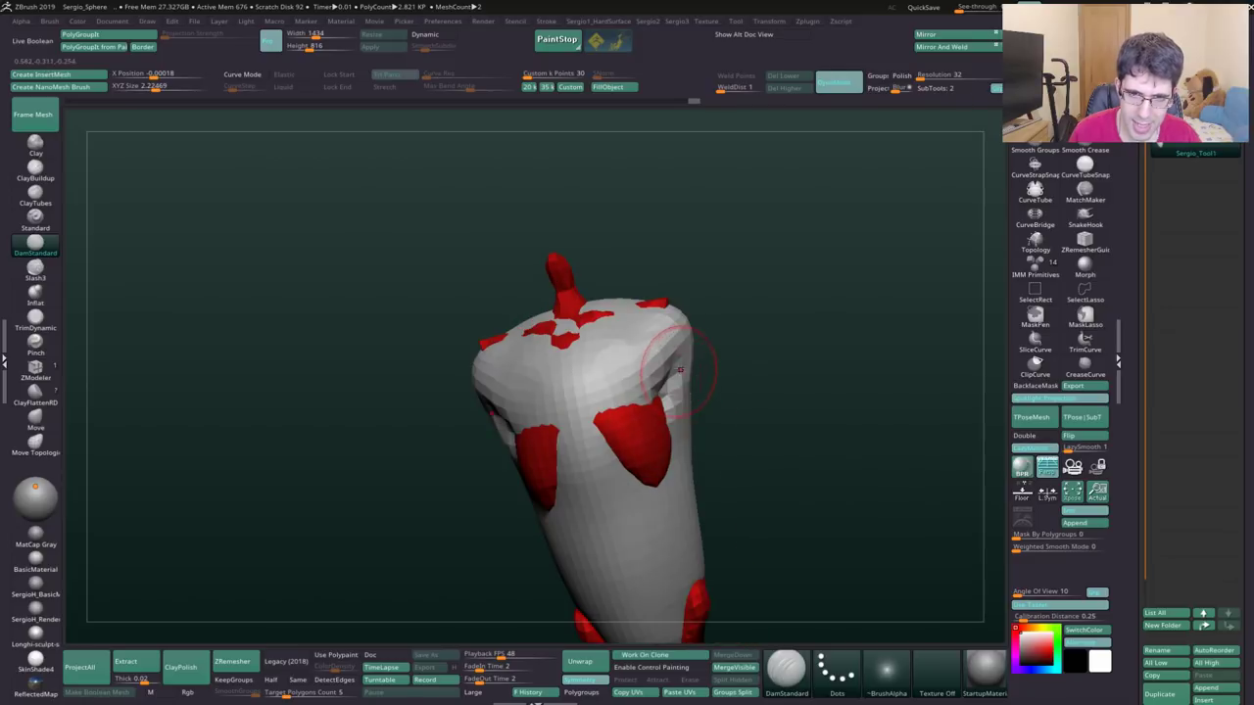
- Smooth away the right-side creases and even out the shell's top and front
left_click_drag(657, 387, 607, 401, "shift")
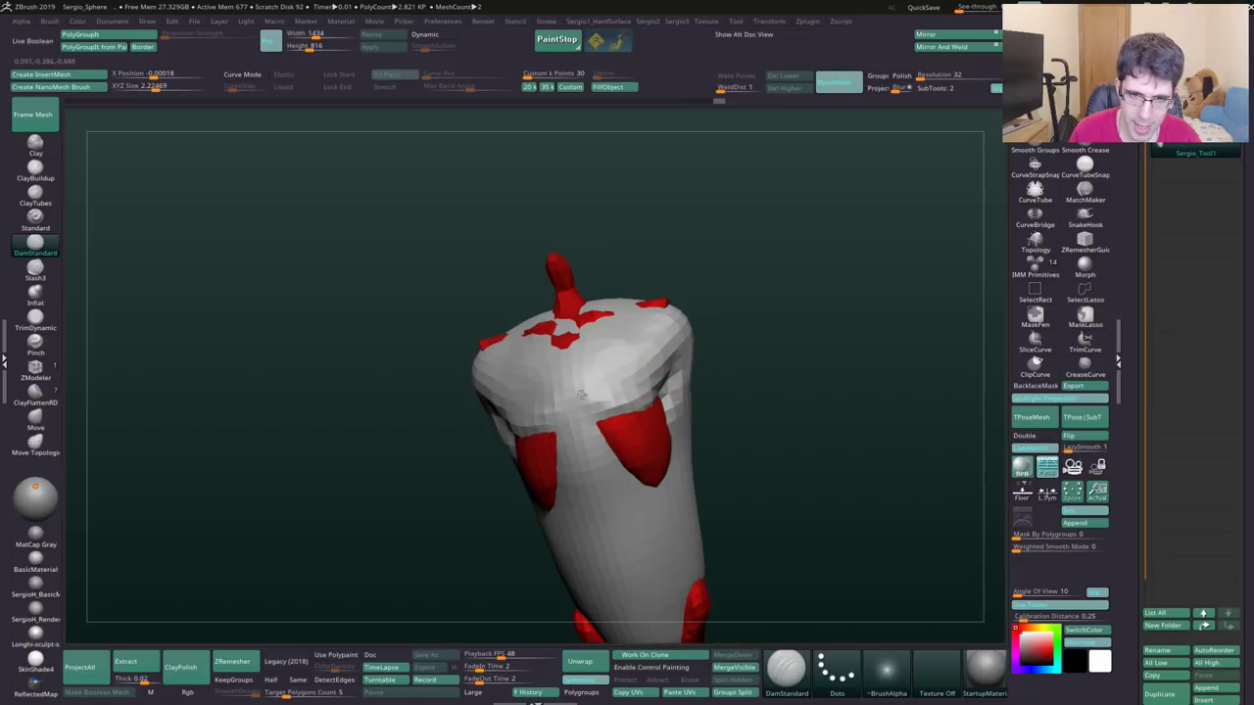
left_click_drag(607, 334, 558, 402, "shift")
mouse_move(588, 372)
right_mouse_down()
mouse_move(624, 364)
mouse_move(596, 383)
right_mouse_up()
left_click_drag(595, 383, 554, 363, "shift")
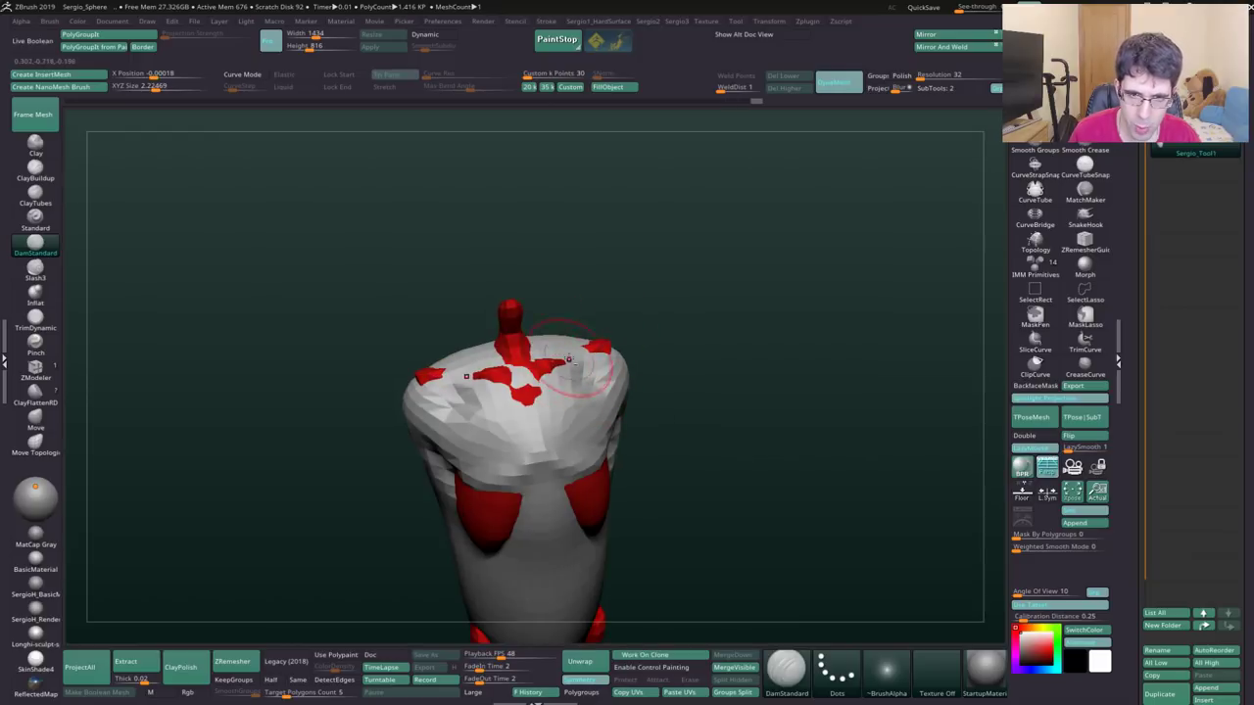
right_click_drag(578, 372, 597, 402)
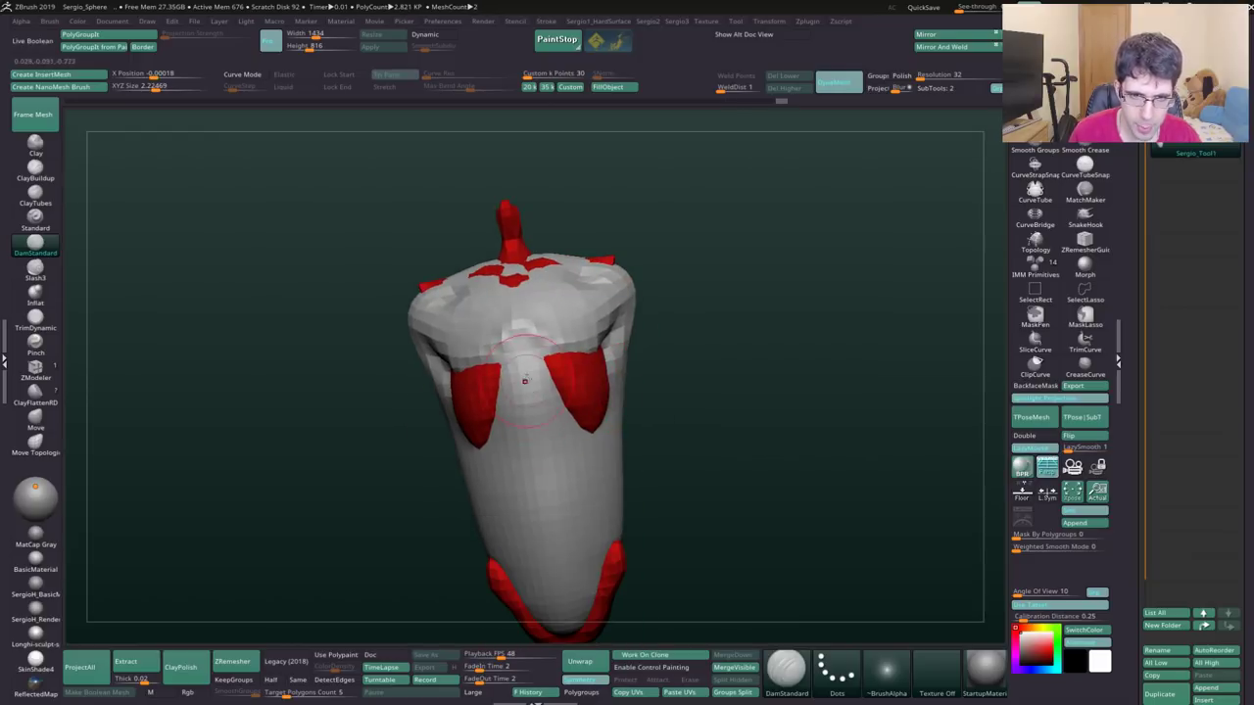
left_click_drag(525, 380, 532, 427, "shift")
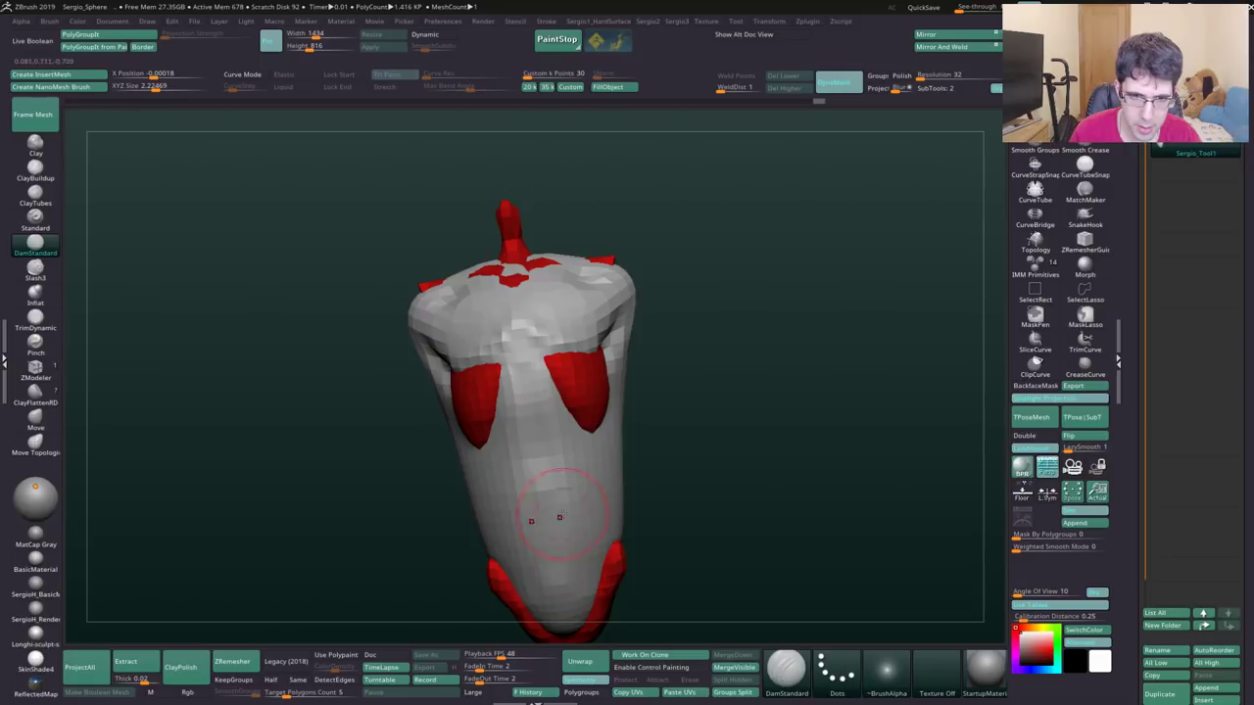
right_click_drag(559, 517, 587, 434)
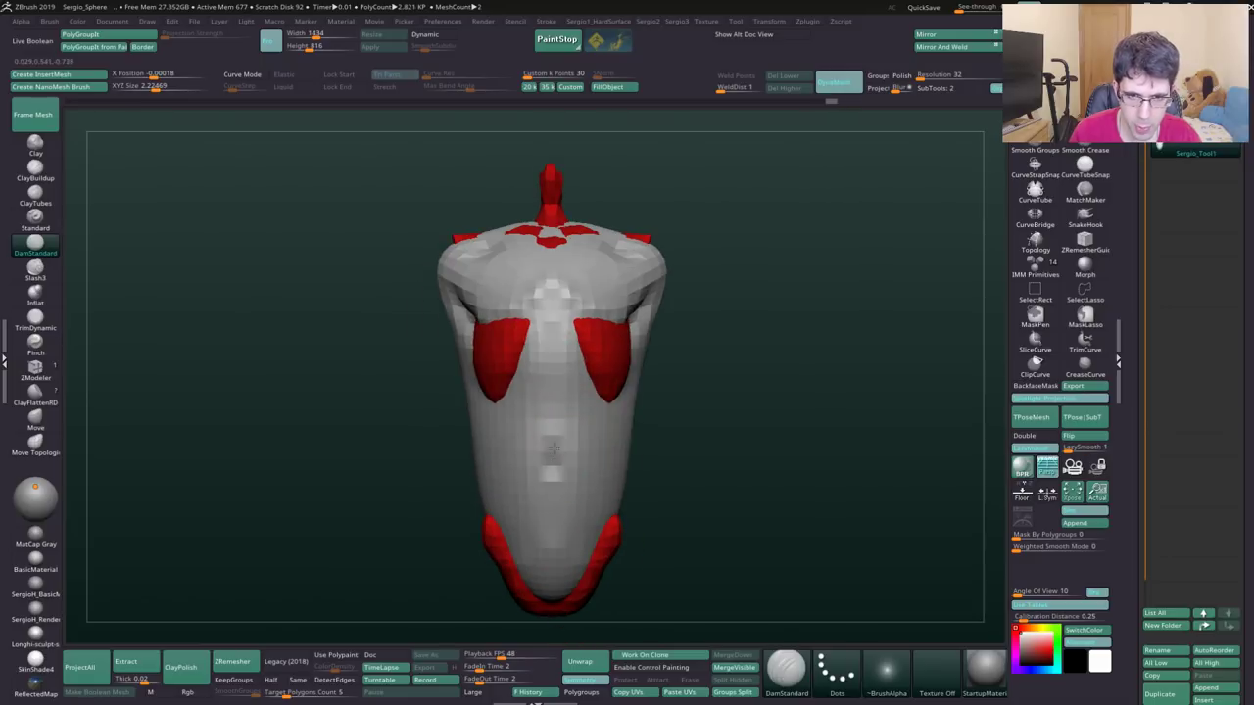
right_click_drag(618, 480, 565, 415)
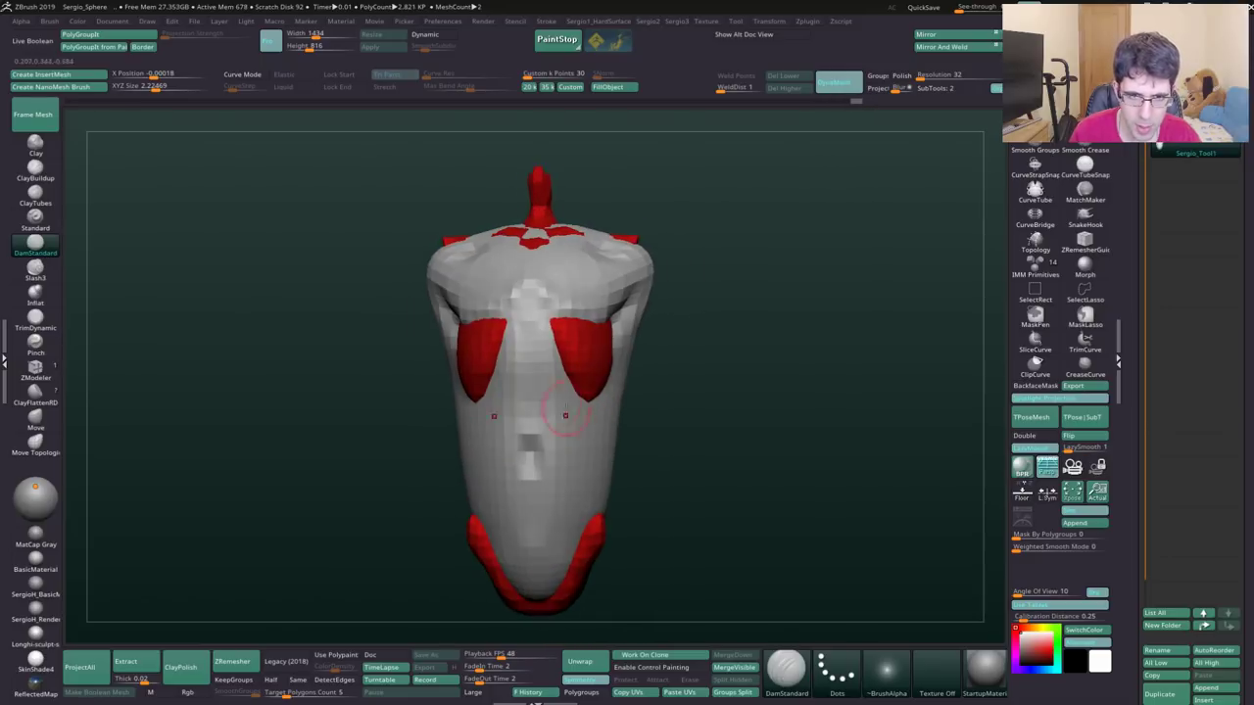
mouse_move(509, 409)
left_mouse_down("shift")
mouse_move(573, 431)
mouse_move(564, 465)
left_mouse_up("shift")
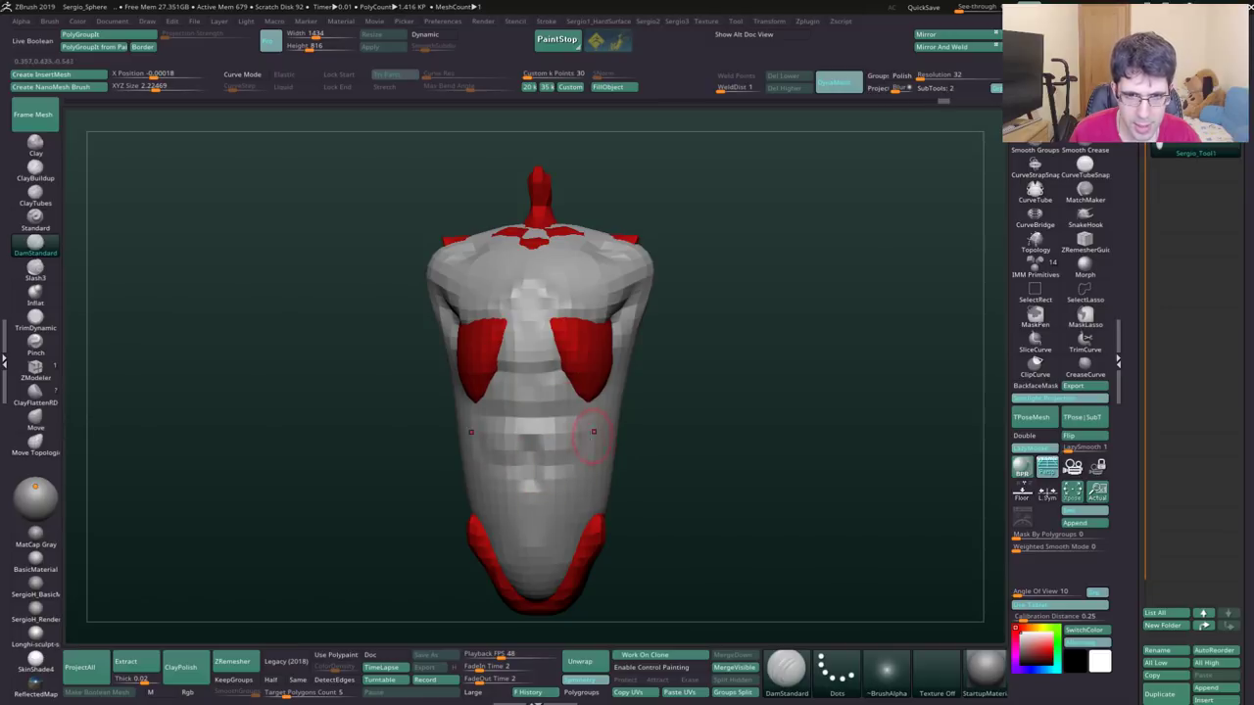
- Check the side, then carve a mirrored horizontal crease lower on the front
mouse_move(582, 502)
right_mouse_down()
mouse_move(625, 440)
mouse_move(607, 455)
mouse_move(655, 442)
right_mouse_up()
mouse_move(604, 382)
right_mouse_down()
mouse_move(655, 369)
mouse_move(627, 364)
mouse_move(644, 378)
right_mouse_up()
right_click_drag(715, 477, 701, 461)
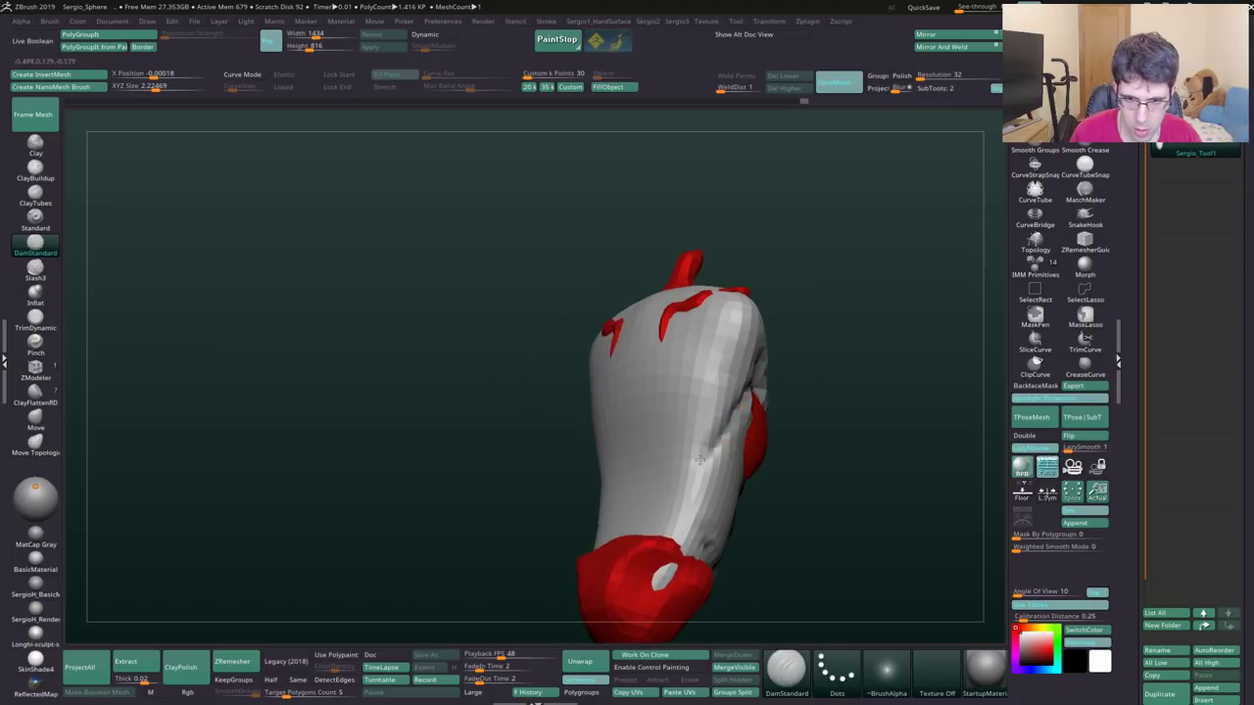
right_click_drag(669, 512, 676, 518)
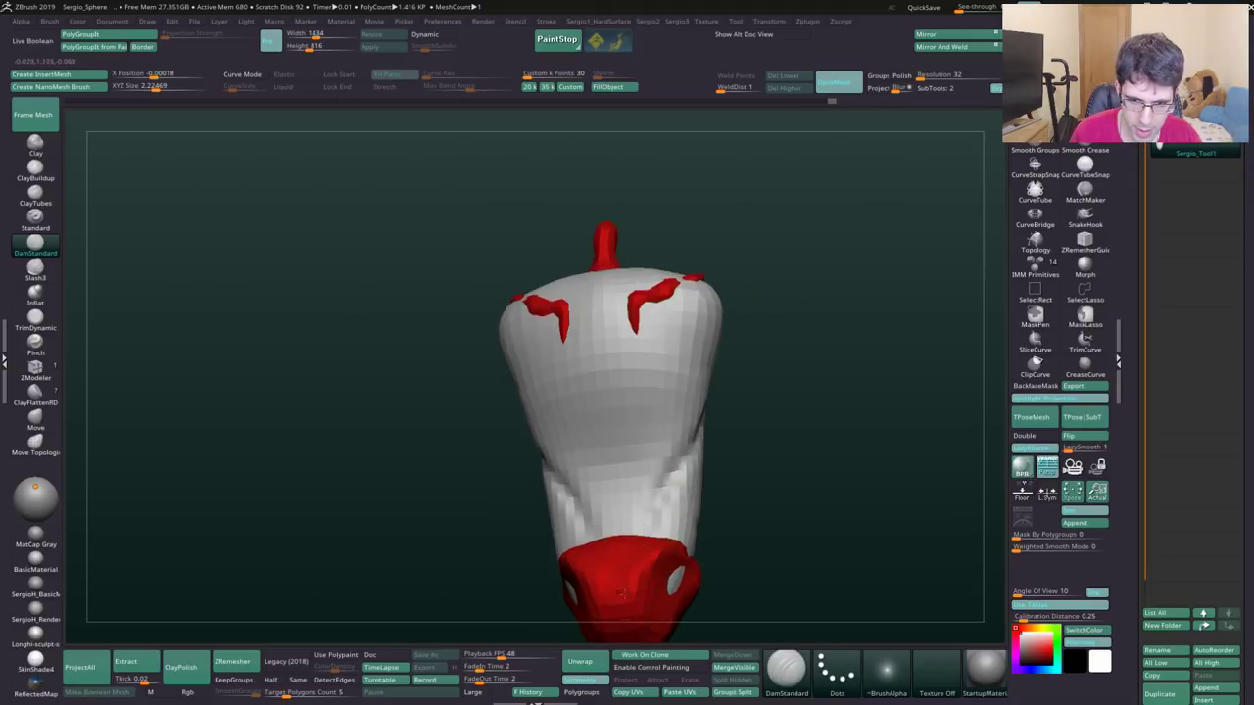
right_click_drag(621, 595, 619, 583)
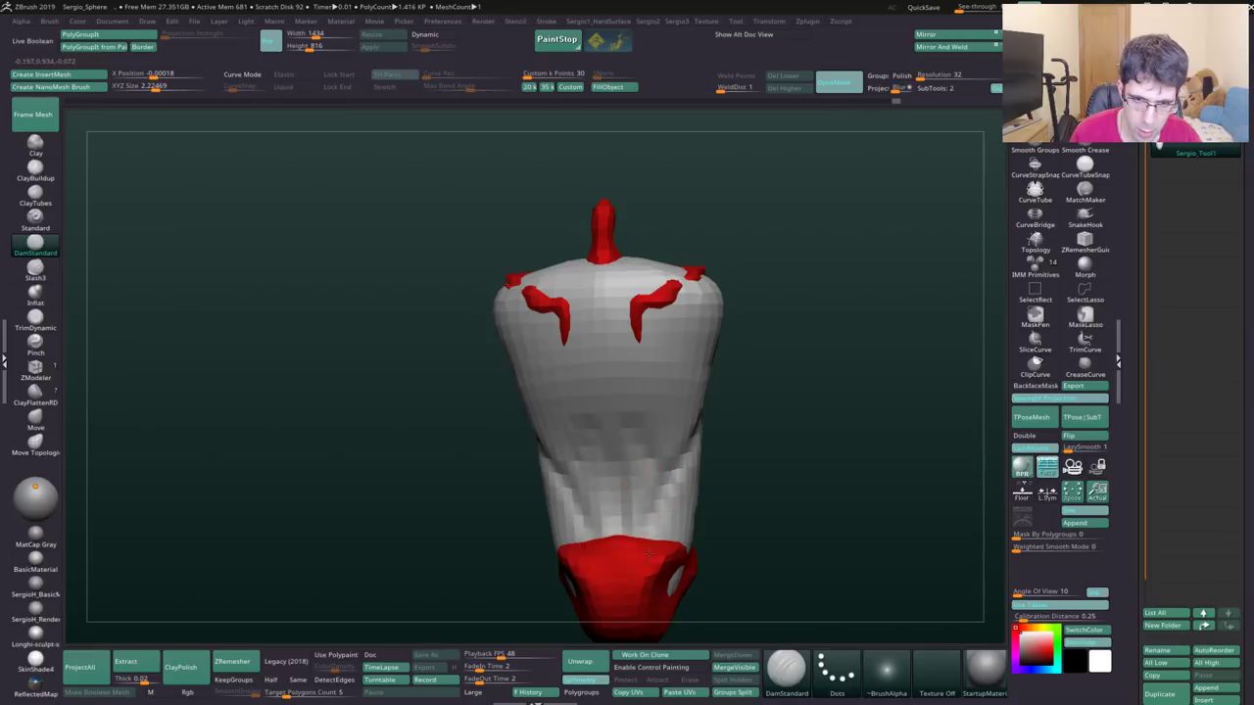
mouse_move(648, 552)
right_mouse_down()
mouse_move(647, 514)
mouse_move(674, 490)
mouse_move(651, 438)
right_mouse_up()
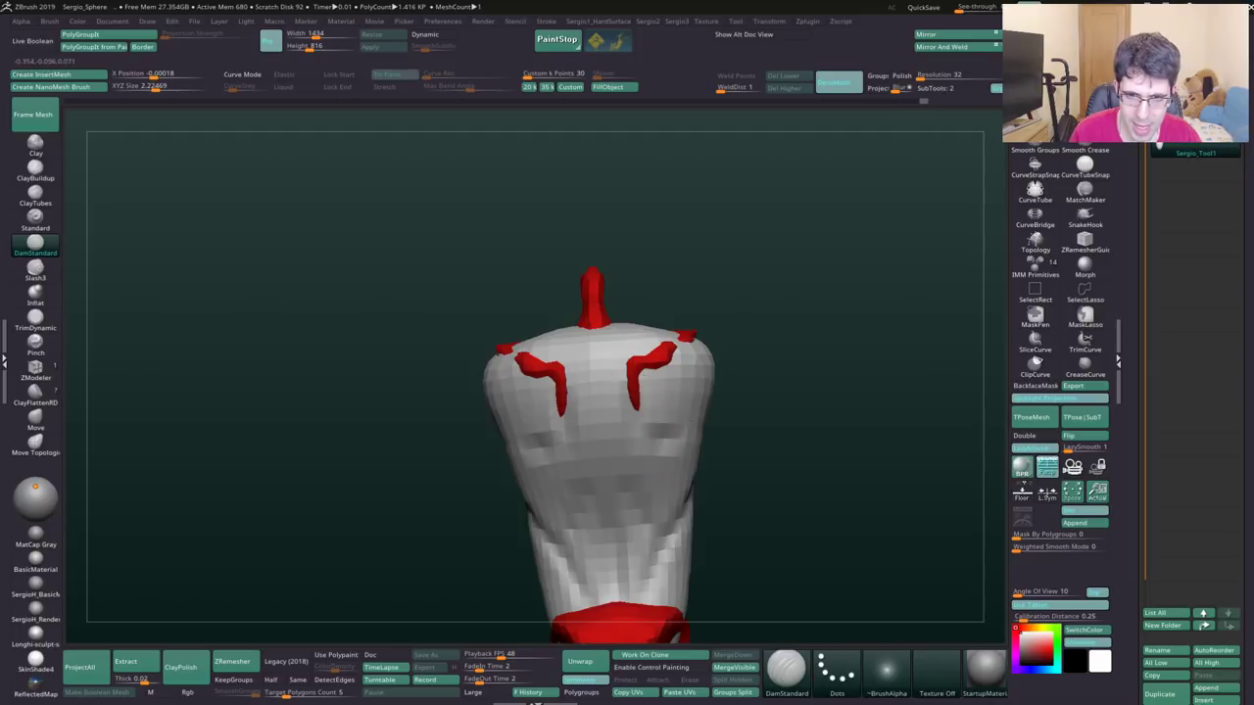
left_click_drag(687, 425, 642, 442)
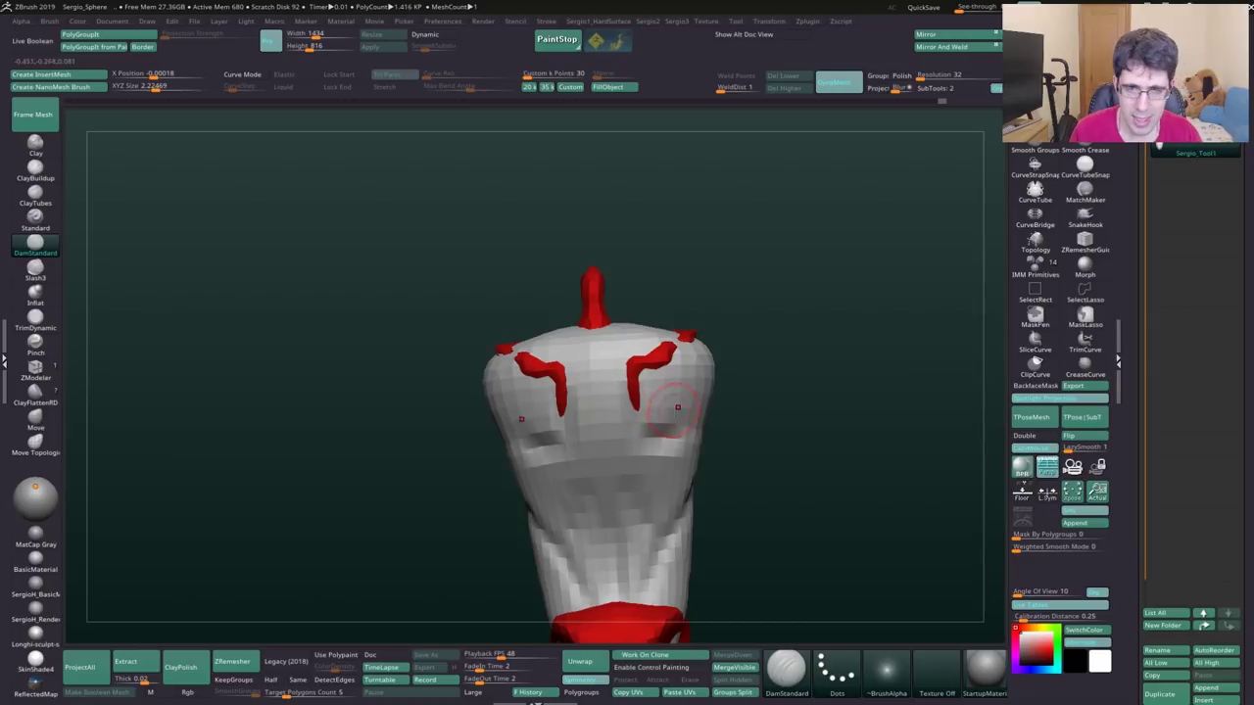
mouse_move(619, 405)
right_mouse_down()
mouse_move(674, 424)
mouse_move(709, 417)
mouse_move(517, 437)
right_mouse_up()
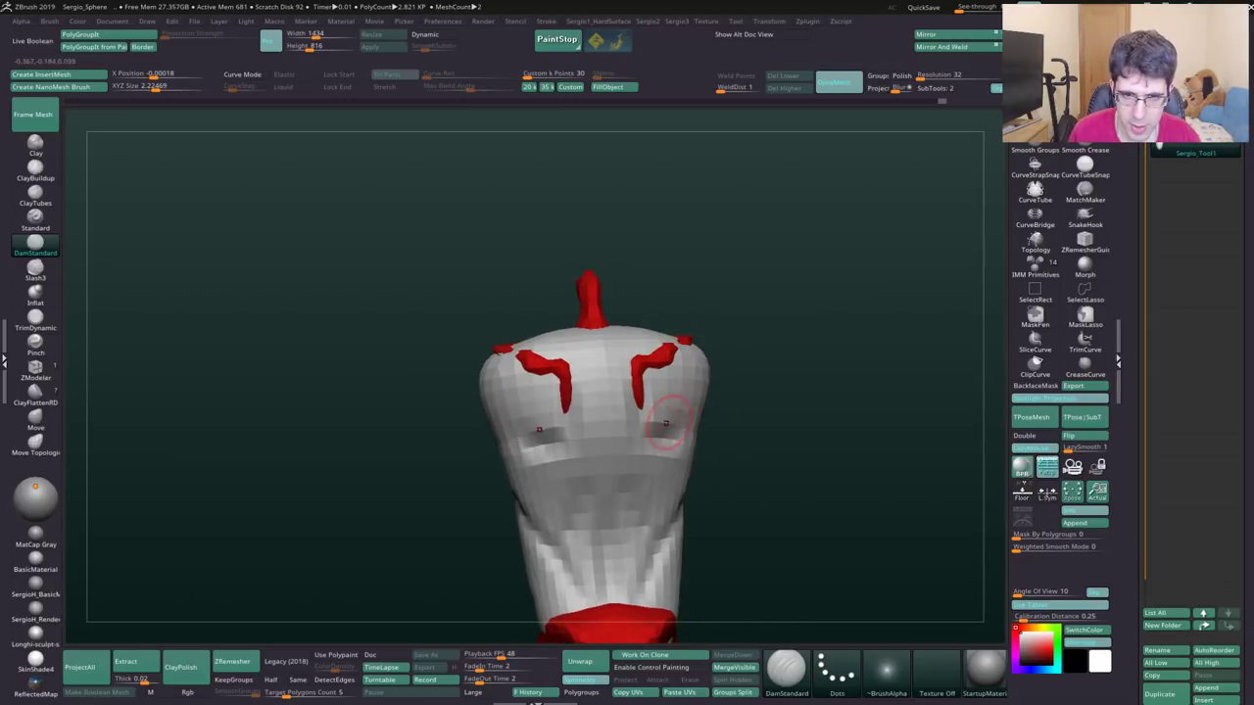
- Build up mirrored ClayBuildup mass on the upper area and dab a small mirrored crease
key("b")
key("c")
key("b")
mouse_move(678, 370)
left_mouse_down()
mouse_move(661, 366)
mouse_move(689, 368)
left_mouse_up()
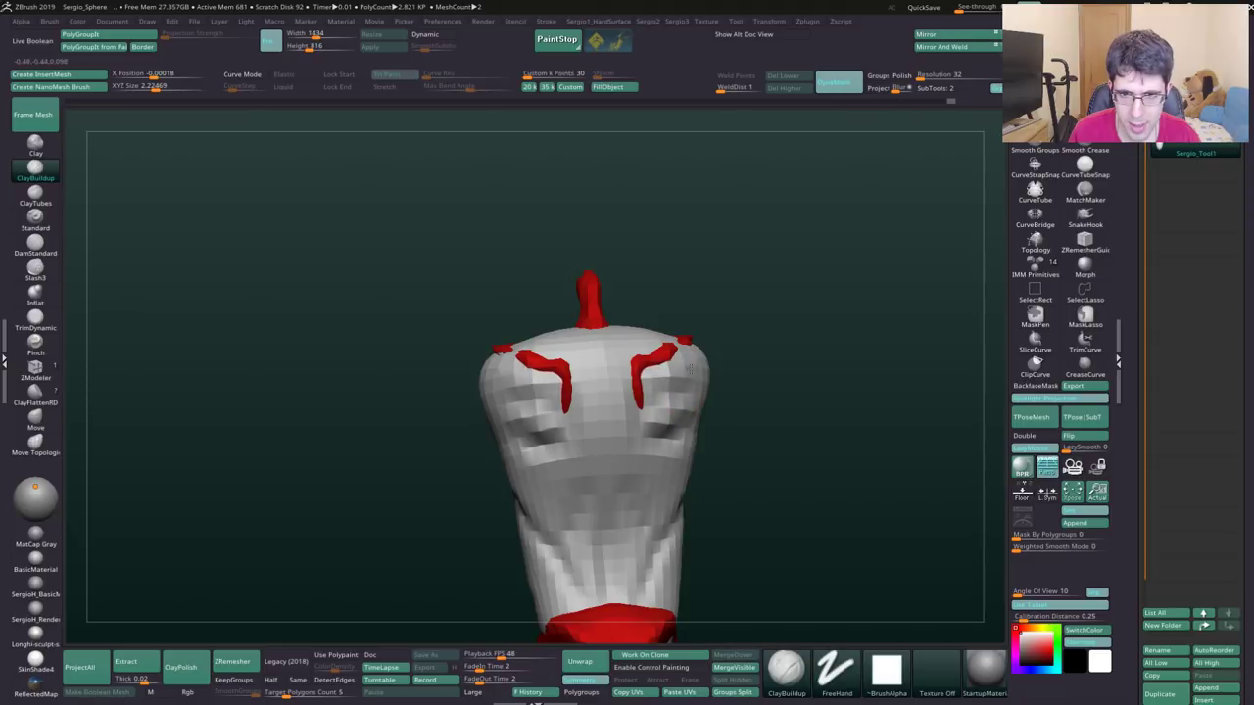
right_click_drag(646, 450, 665, 479)
key("b")
key("d")
key("s")
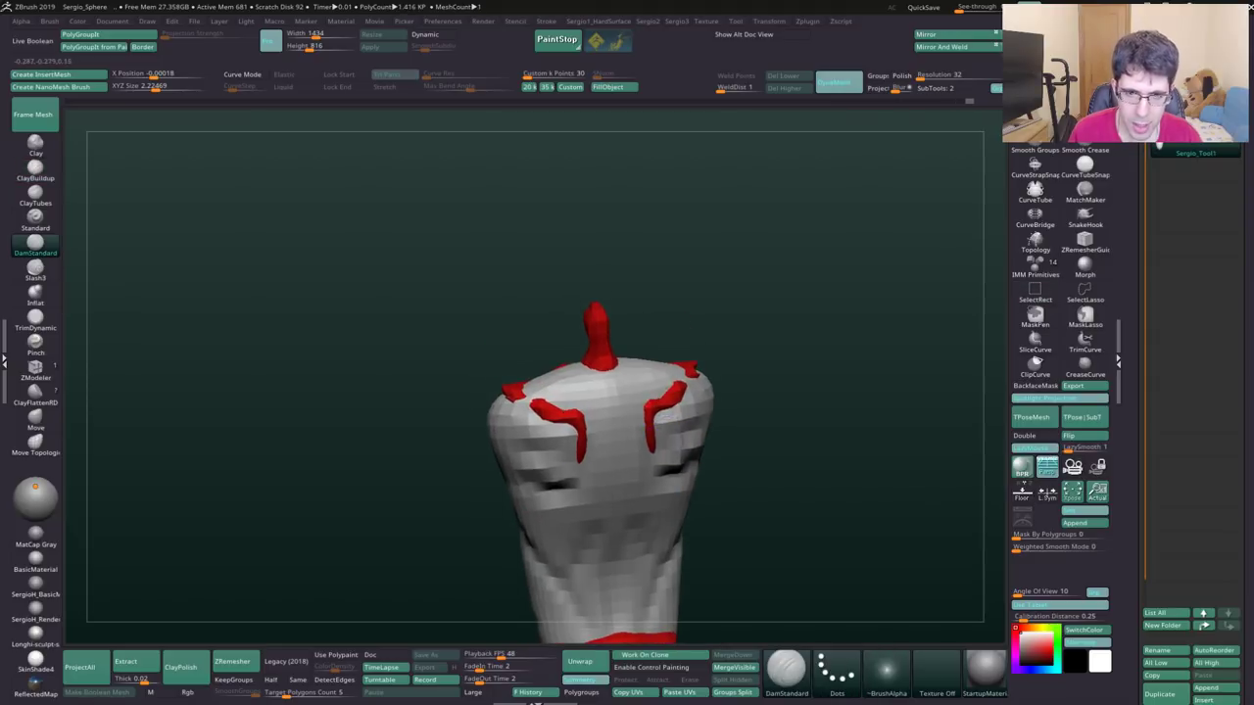
left_click(665, 480)
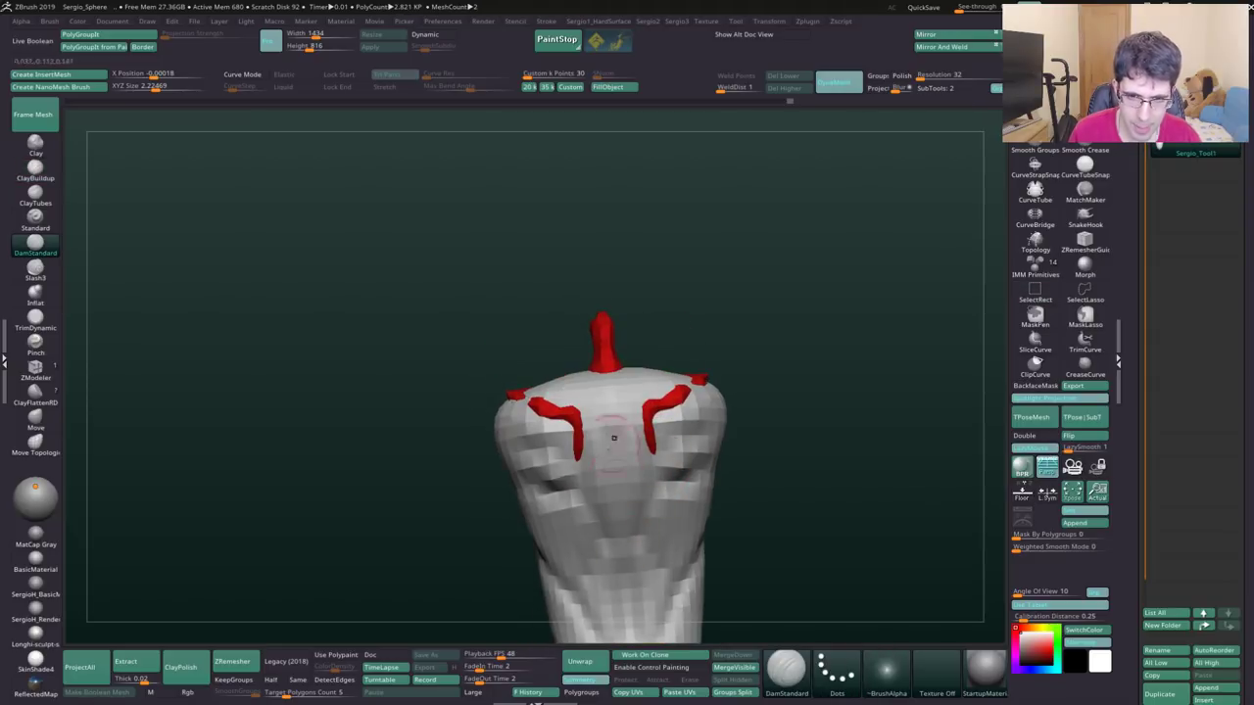
mouse_move(627, 397)
right_mouse_down()
mouse_move(640, 421)
mouse_move(602, 441)
right_mouse_up()
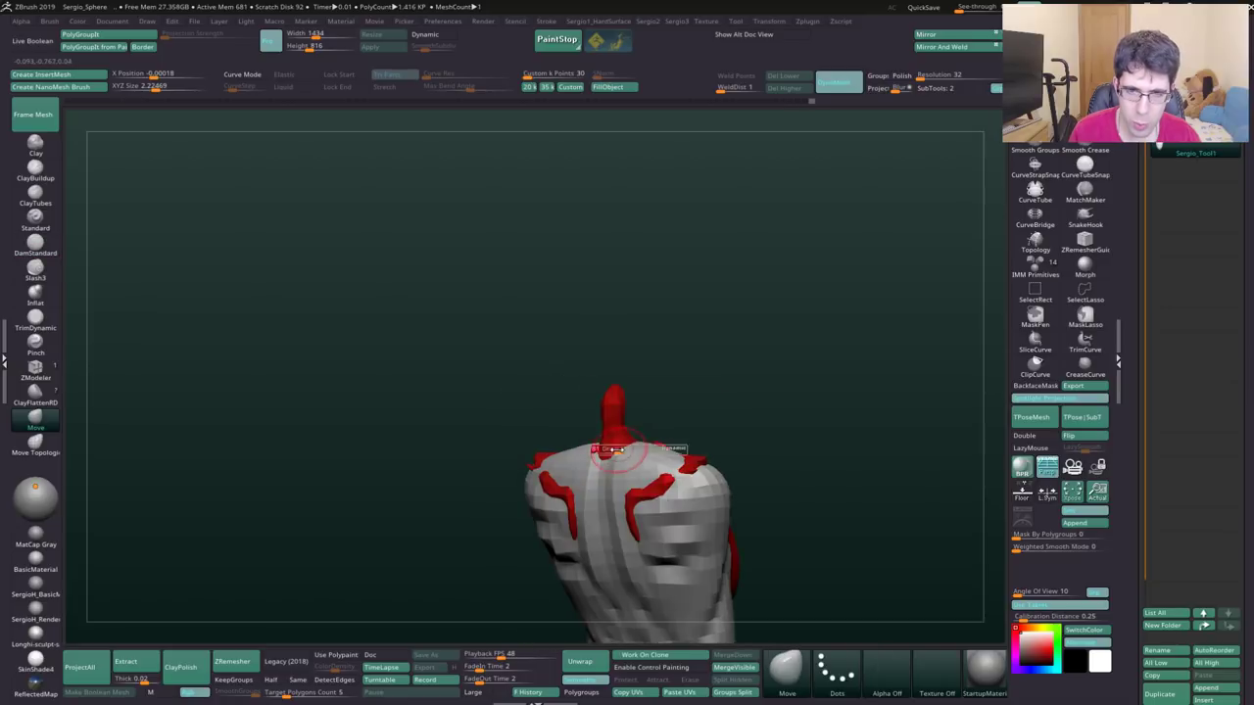
- Drag the neck top upward with the Move brush into a tall pointed peak, checking from the back
key("b")
key("m")
key("v")
left_click_drag(603, 422, 607, 376)
right_click_drag(633, 427, 590, 401)
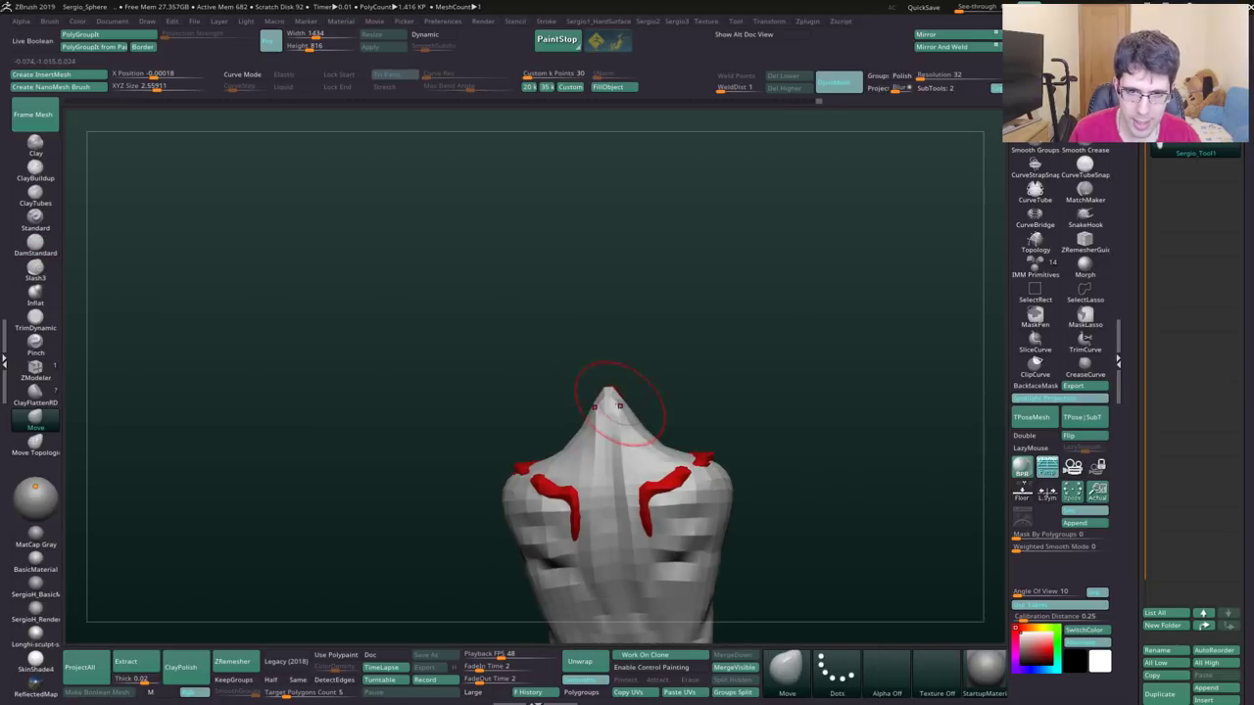
left_click_drag(590, 401, 619, 364)
right_click_drag(642, 416, 642, 417)
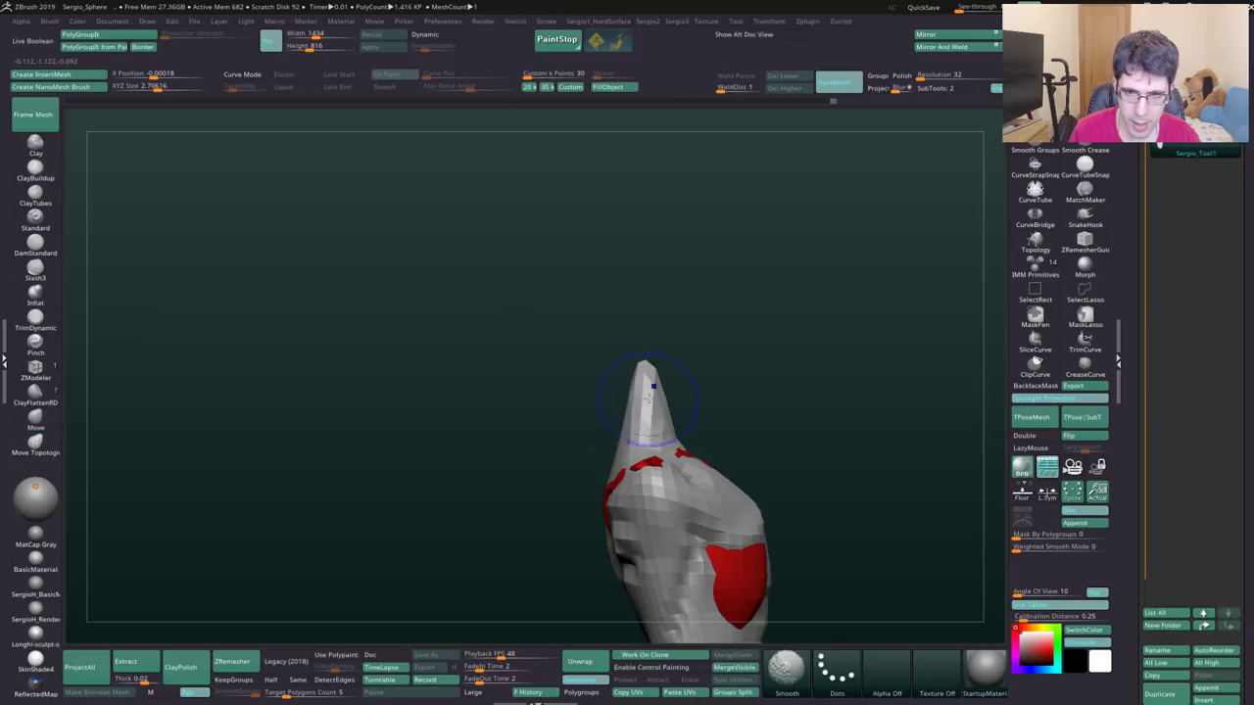
left_click_drag(666, 362, 677, 403)
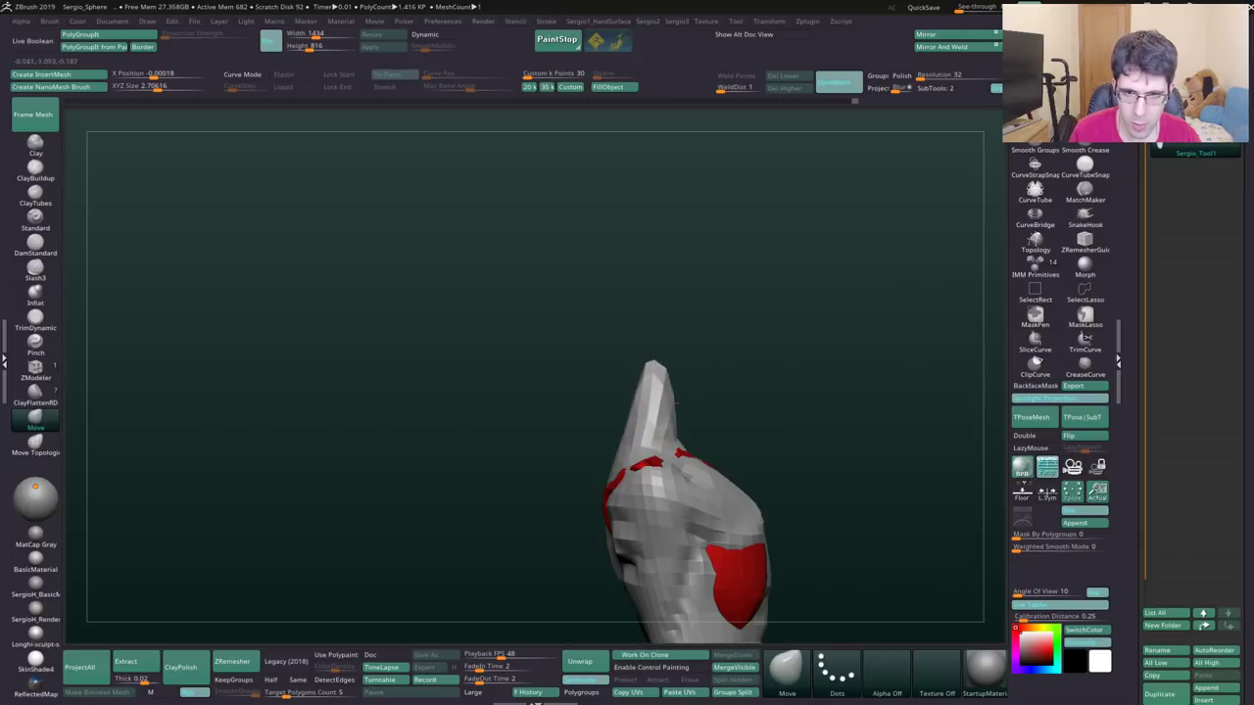
mouse_move(680, 403)
right_mouse_down()
mouse_move(736, 392)
mouse_move(652, 445)
mouse_move(706, 453)
mouse_move(715, 438)
right_mouse_up()
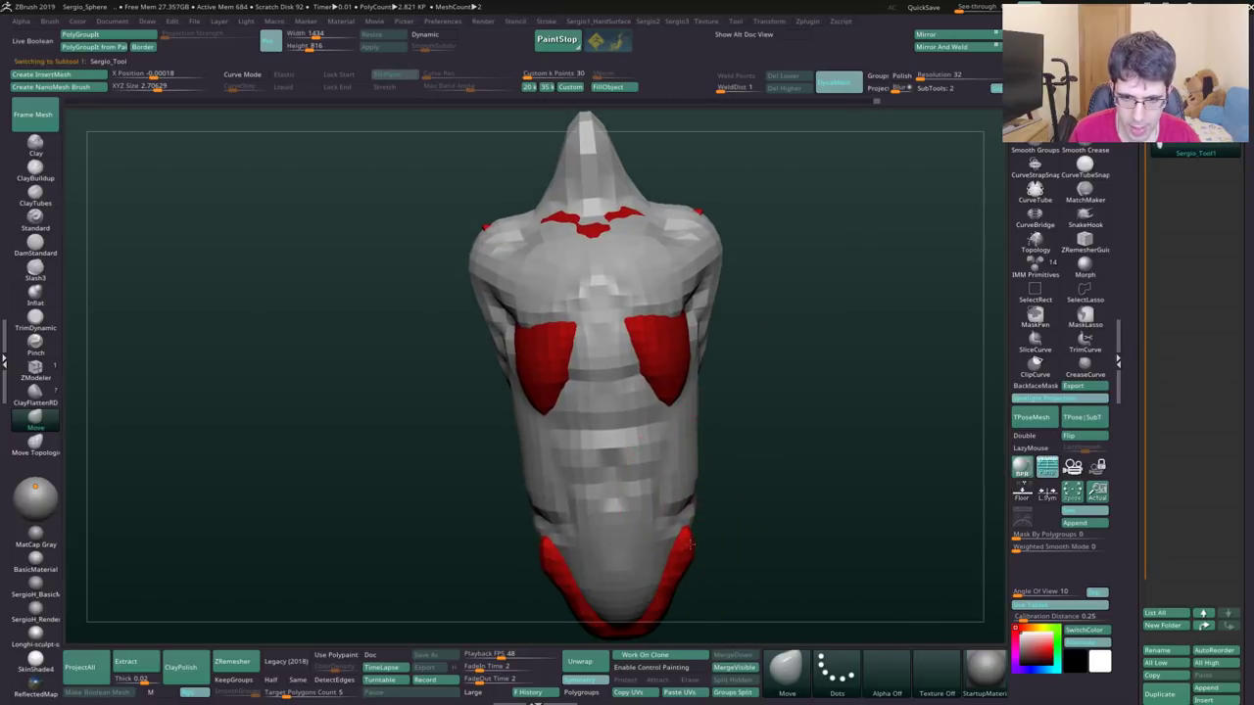
- Undo and redo the last edit to compare, then view the whole model from the front
key("ctrl+z")
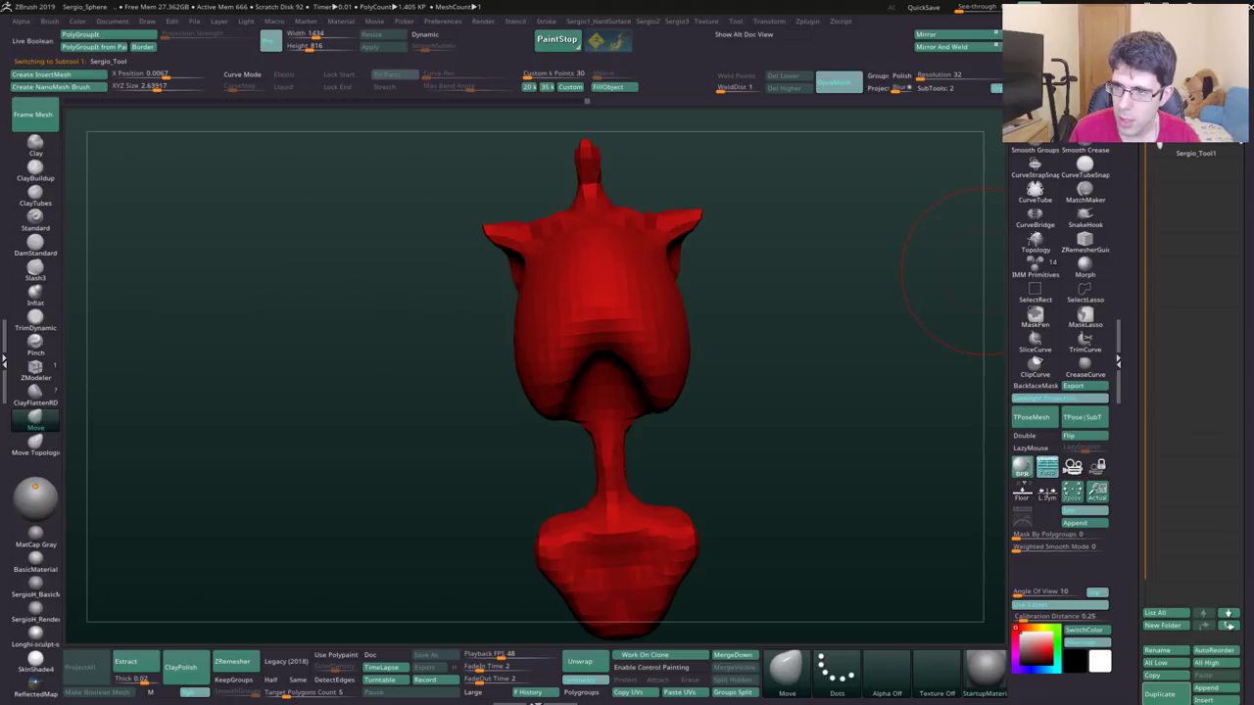
key("ctrl+shift+z")
mouse_move(656, 494)
left_mouse_down("alt")
mouse_move(730, 421)
mouse_move(714, 414)
mouse_move(732, 392)
mouse_move(733, 549)
mouse_move(774, 323)
mouse_move(769, 342)
mouse_move(672, 399)
mouse_move(680, 415)
mouse_move(652, 392)
left_mouse_up("alt")
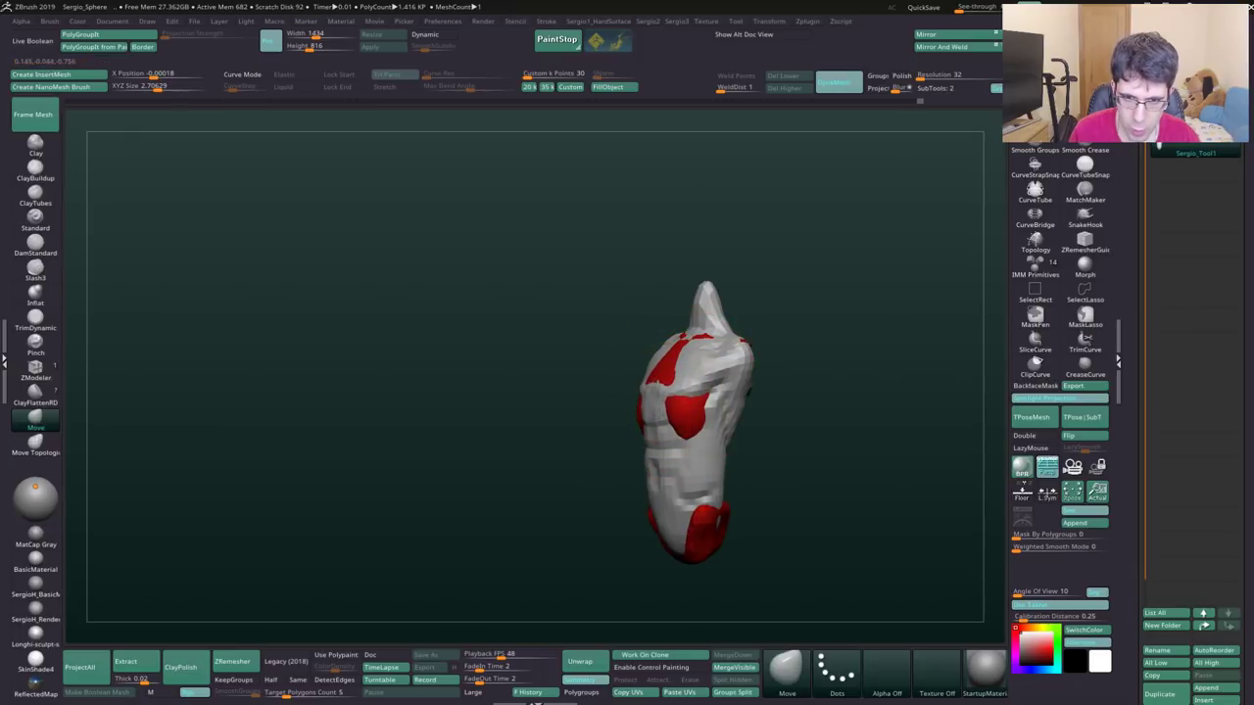
mouse_move(691, 379)
left_mouse_down()
mouse_move(722, 376)
mouse_move(688, 420)
left_mouse_up()
- Solo the red inner subtool, move its lower bulge, then show the grey shell again
left_click(696, 410, "alt")
key("s")
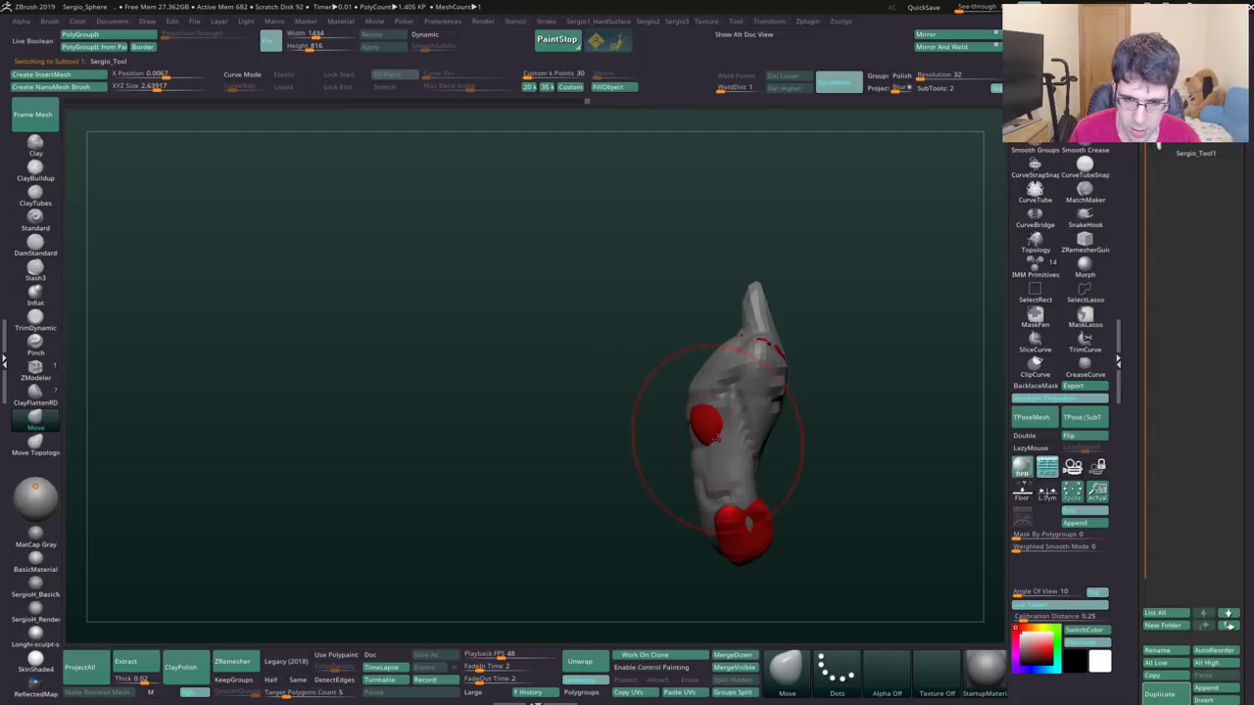
left_click(716, 438, "ctrl+shift")
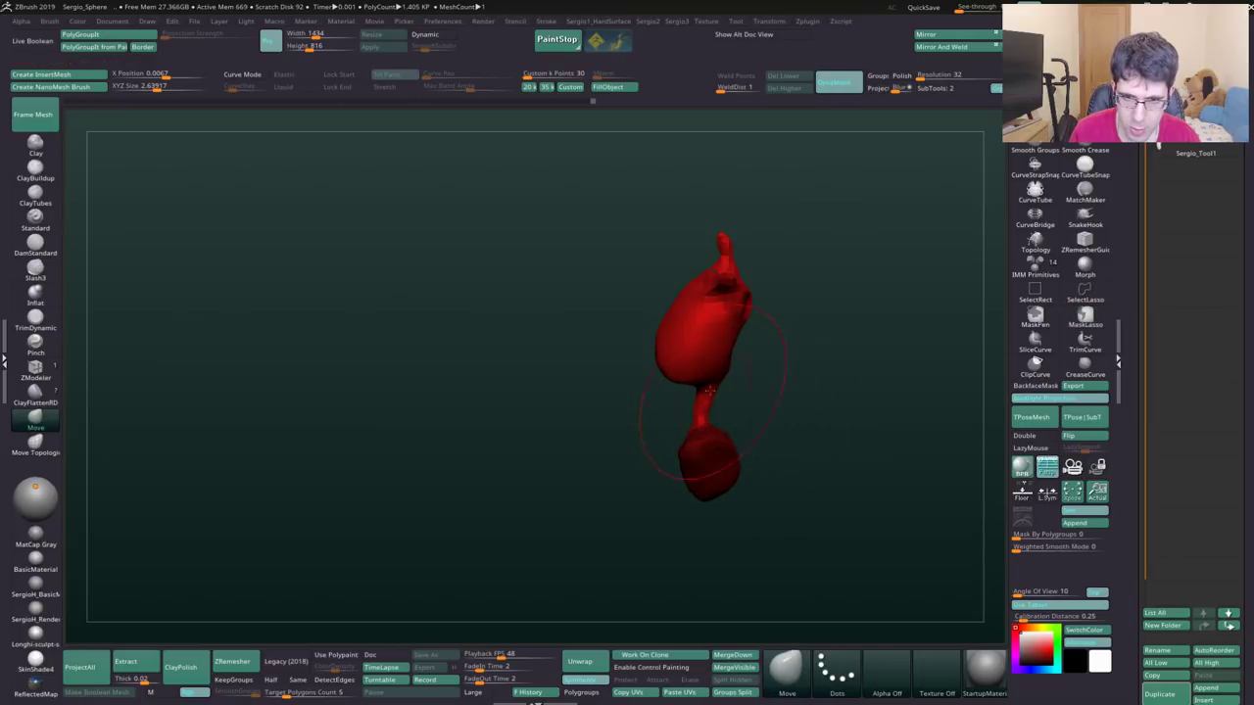
left_click_drag(672, 369, 751, 440)
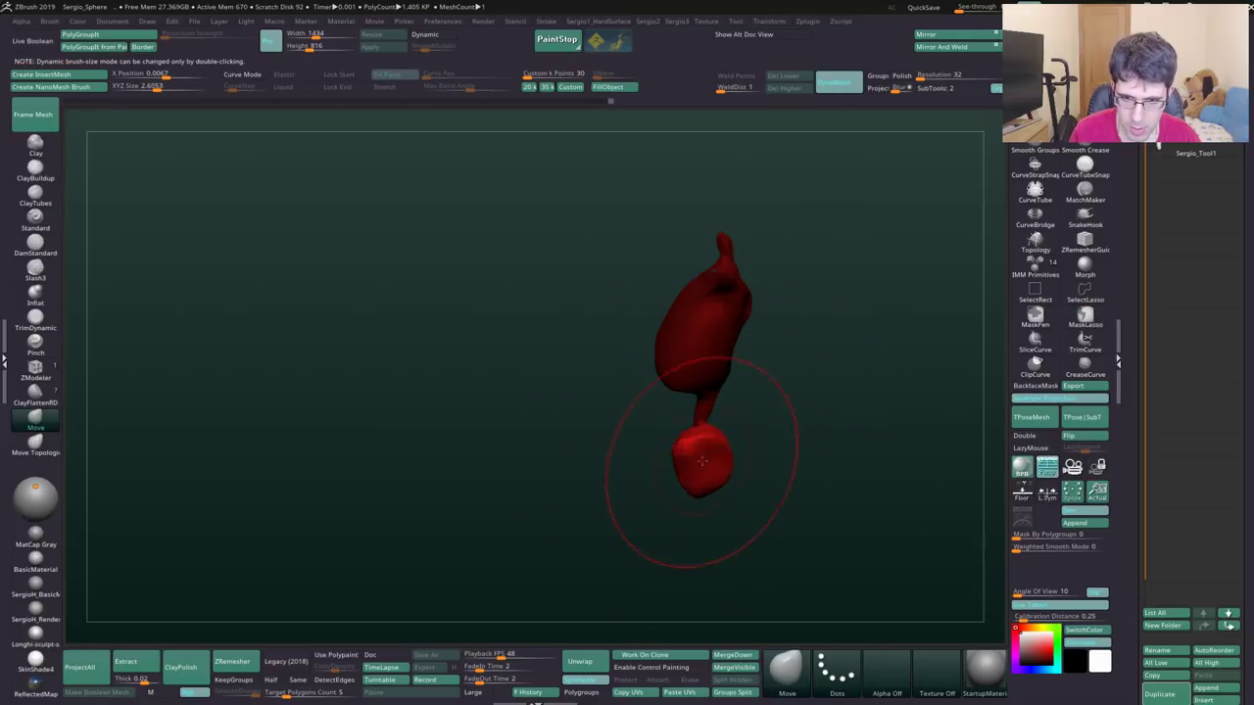
left_click(770, 461, "ctrl+shift")
- Inspect the model from the side, toggling undo and redo to compare the change
mouse_move(770, 462)
left_mouse_down()
mouse_move(728, 477)
mouse_move(711, 450)
mouse_move(783, 402)
mouse_move(799, 418)
mouse_move(745, 440)
mouse_move(745, 408)
left_mouse_up()
mouse_move(784, 453)
left_mouse_down()
mouse_move(694, 456)
mouse_move(694, 474)
left_mouse_up()
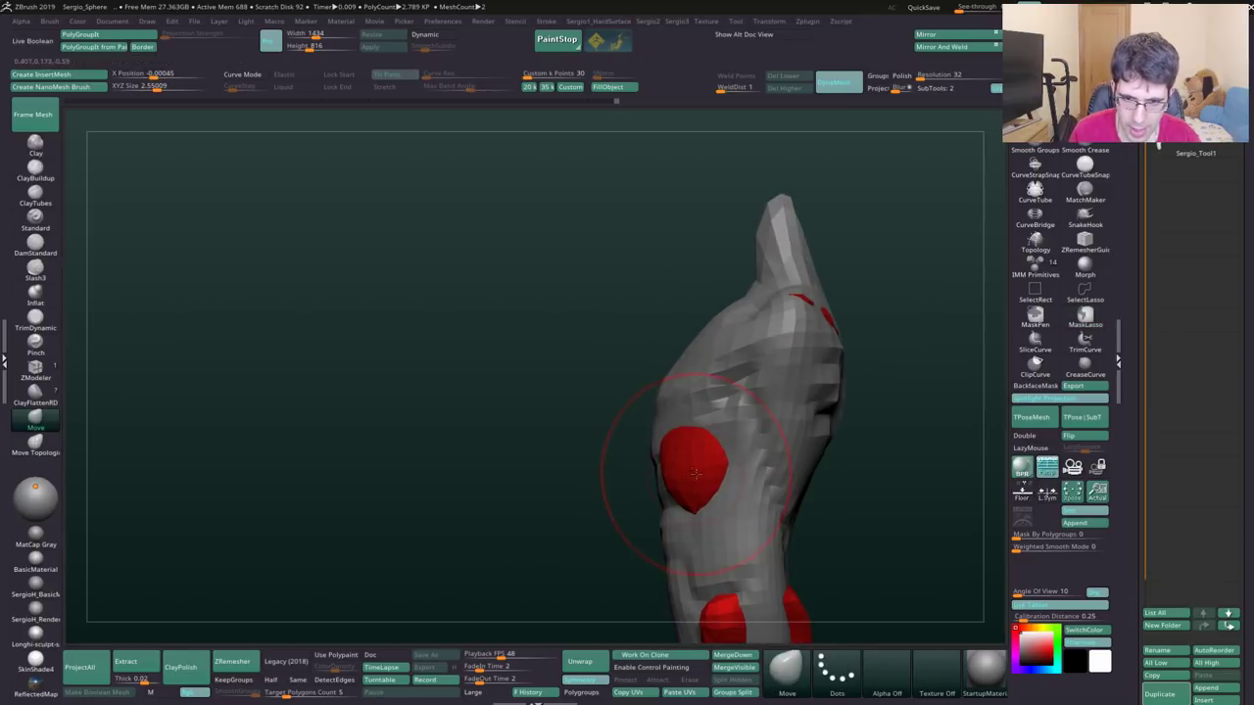
key("ctrl+z")
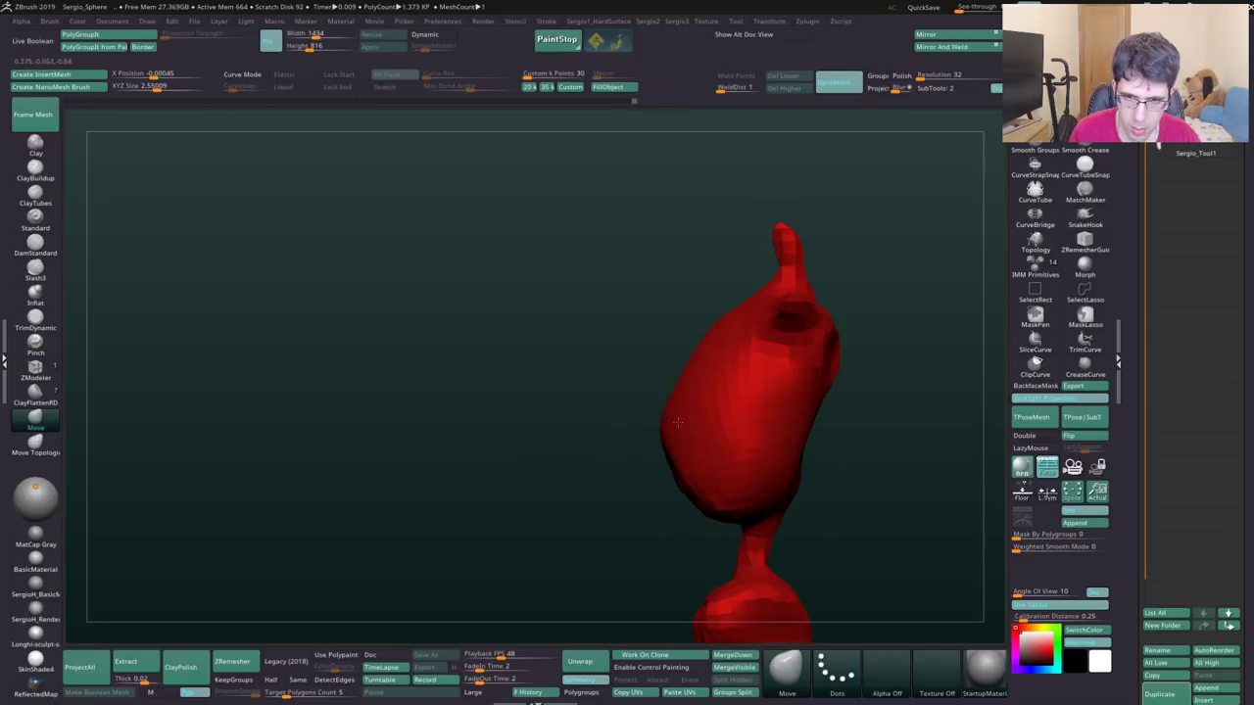
key("ctrl+shift+z")
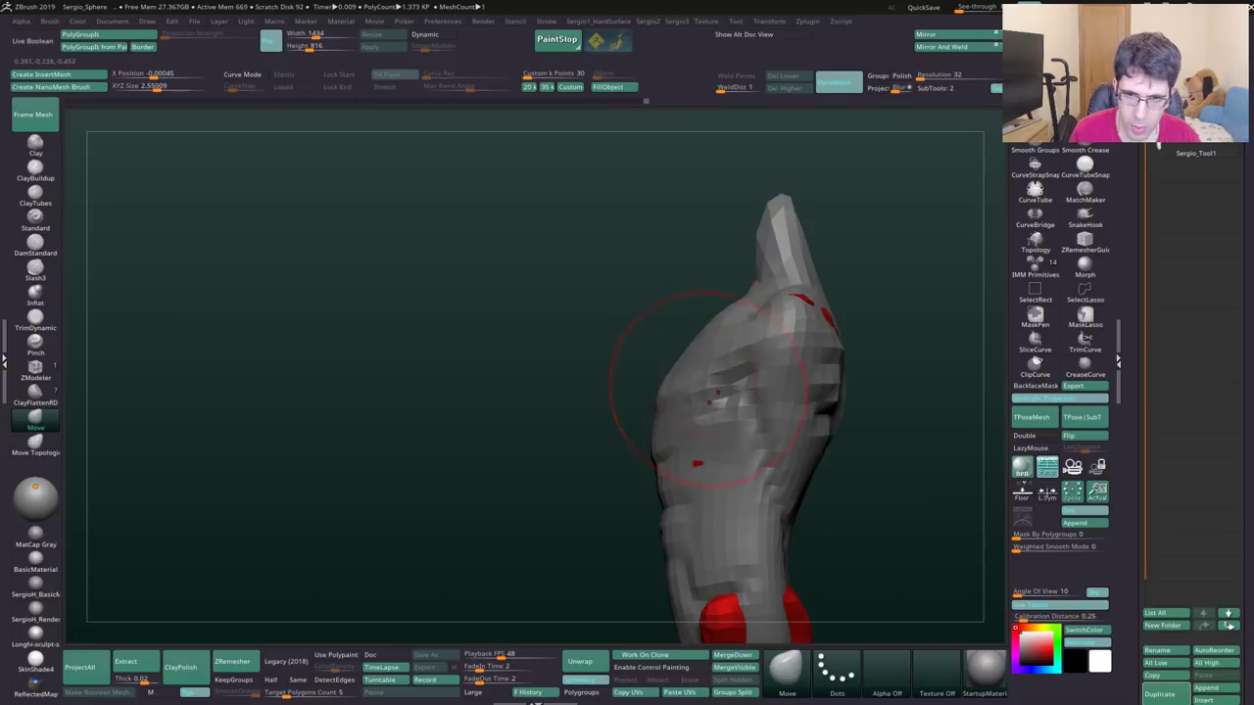
key("ctrl+shift+z")
left_click_drag(674, 453, 692, 425)
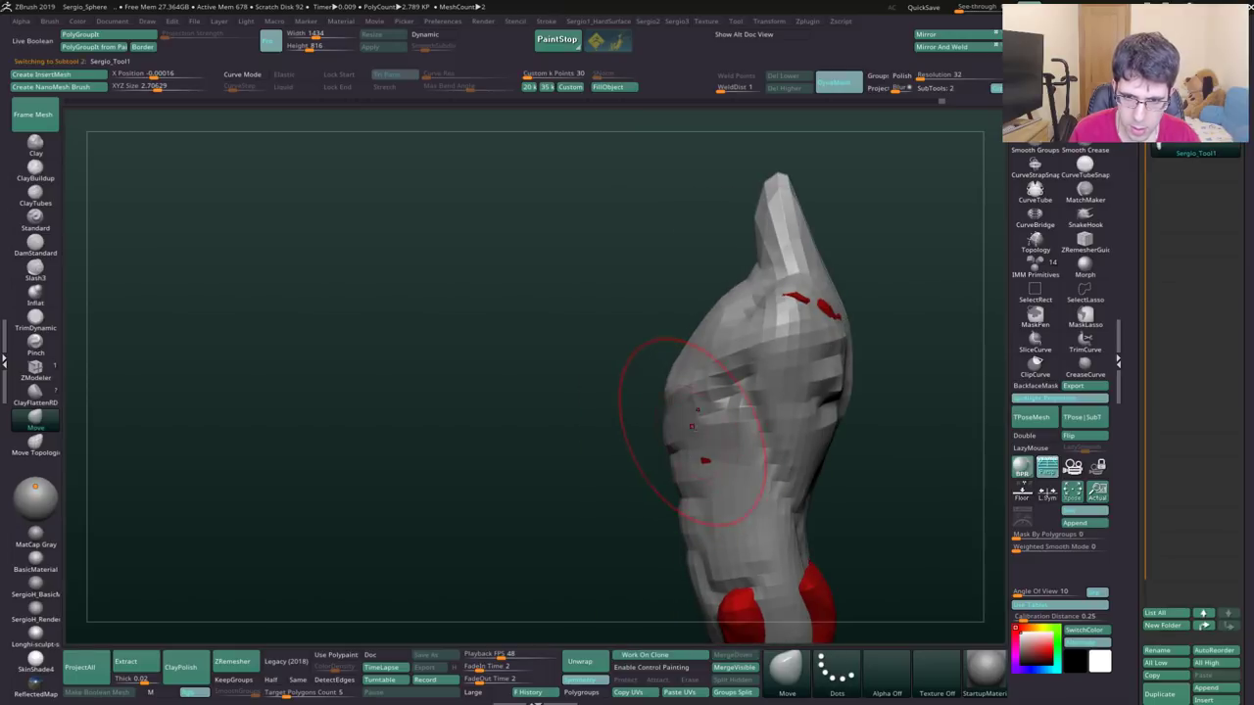
- Select the grey torso shell and push the side of its chest inward
left_click(692, 425, "alt")
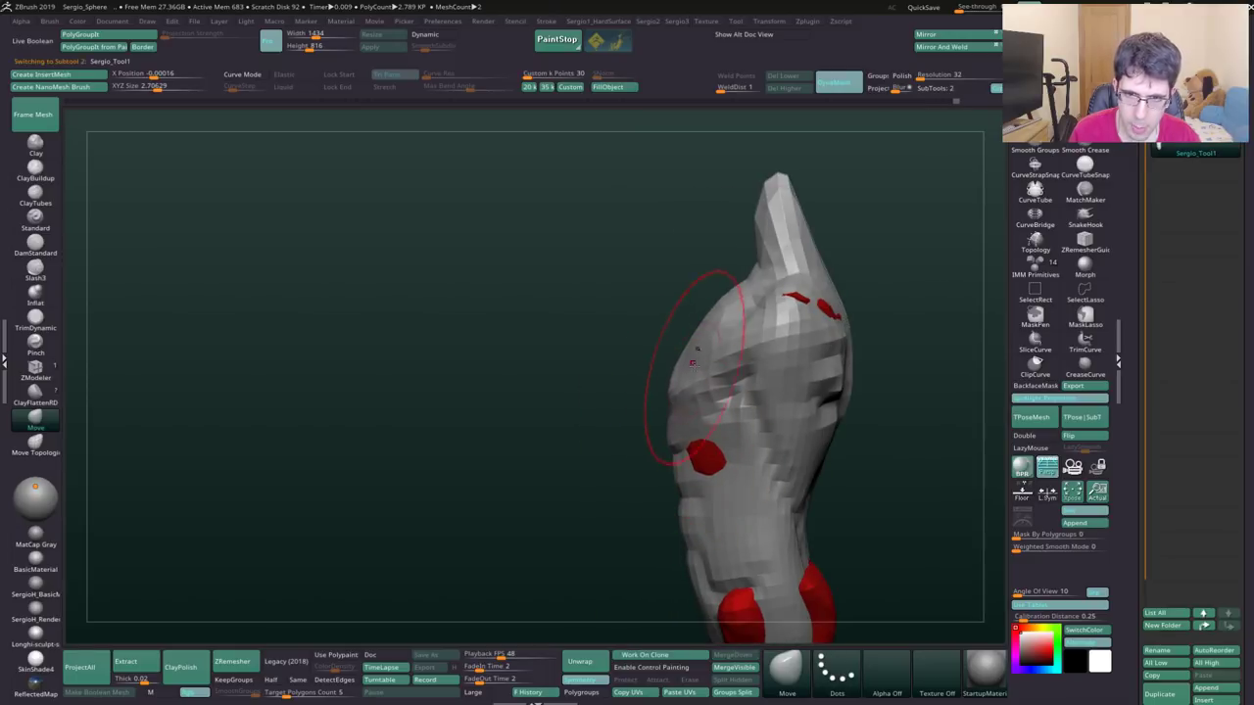
left_click_drag(692, 362, 691, 390)
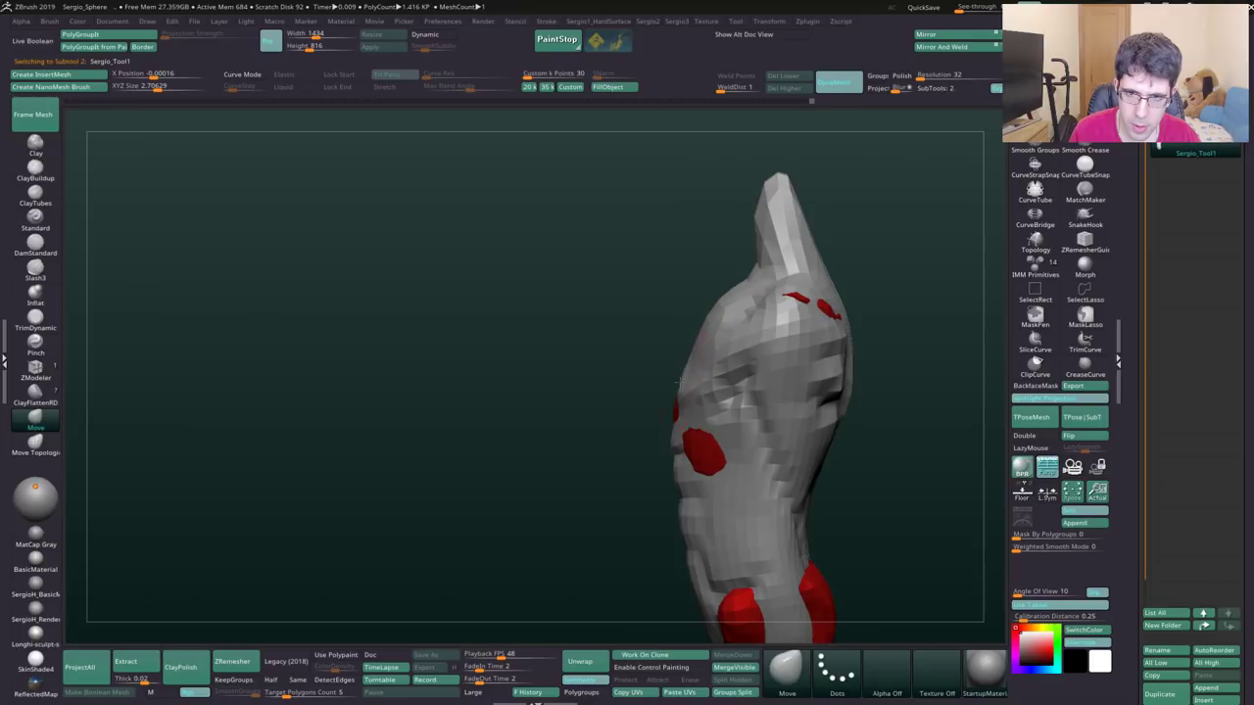
left_click_drag(608, 421, 529, 412)
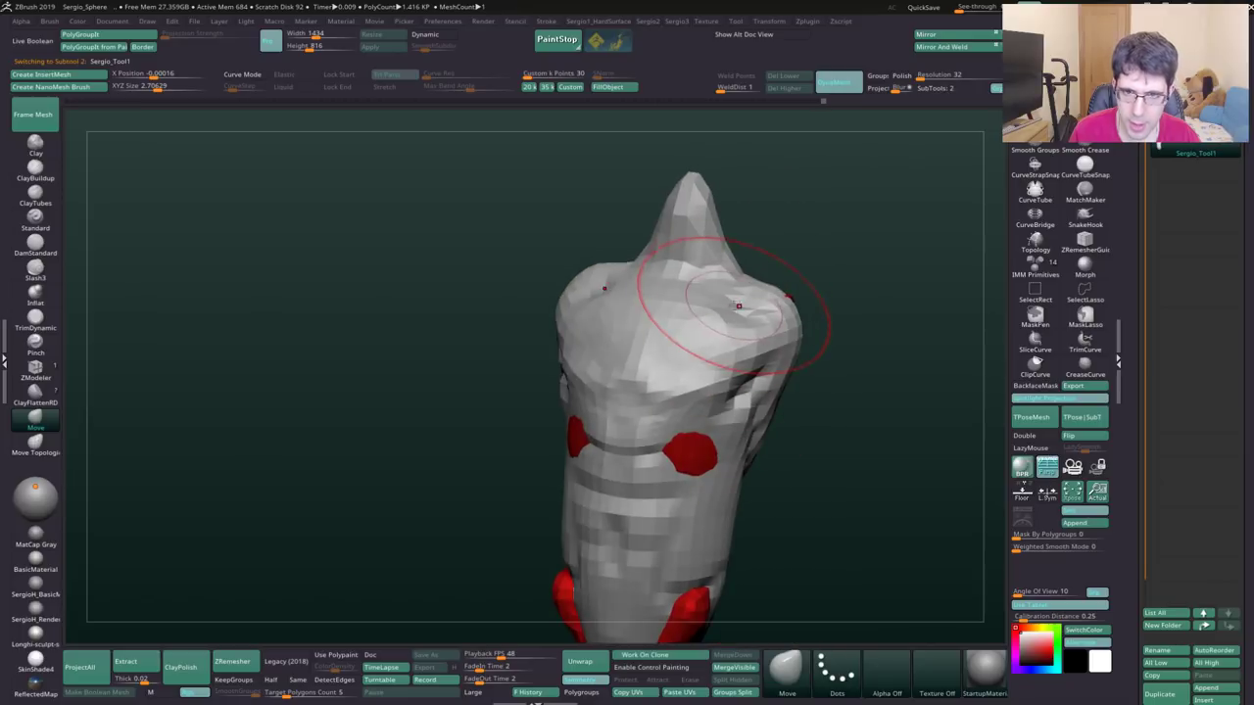
left_click_drag(742, 308, 733, 294)
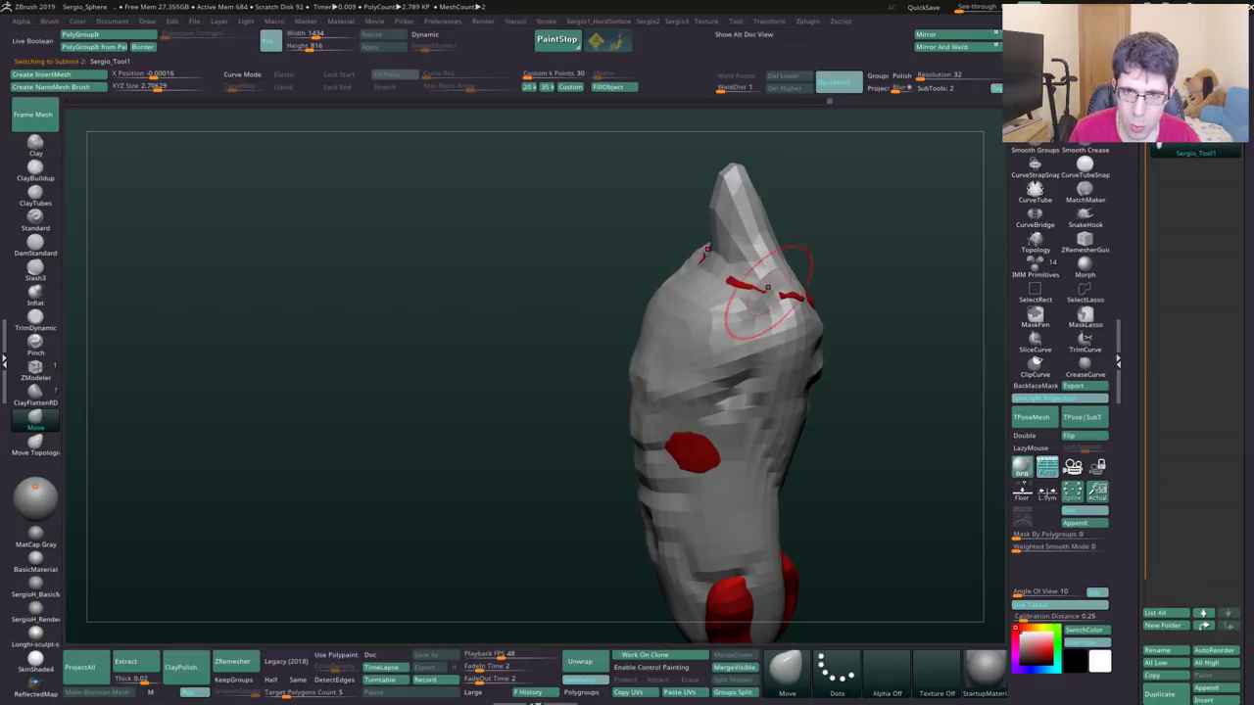
- Review the reshaped torso from three-quarter, back and side views
mouse_move(549, 294)
left_mouse_down()
mouse_move(710, 294)
mouse_move(674, 370)
left_mouse_up()
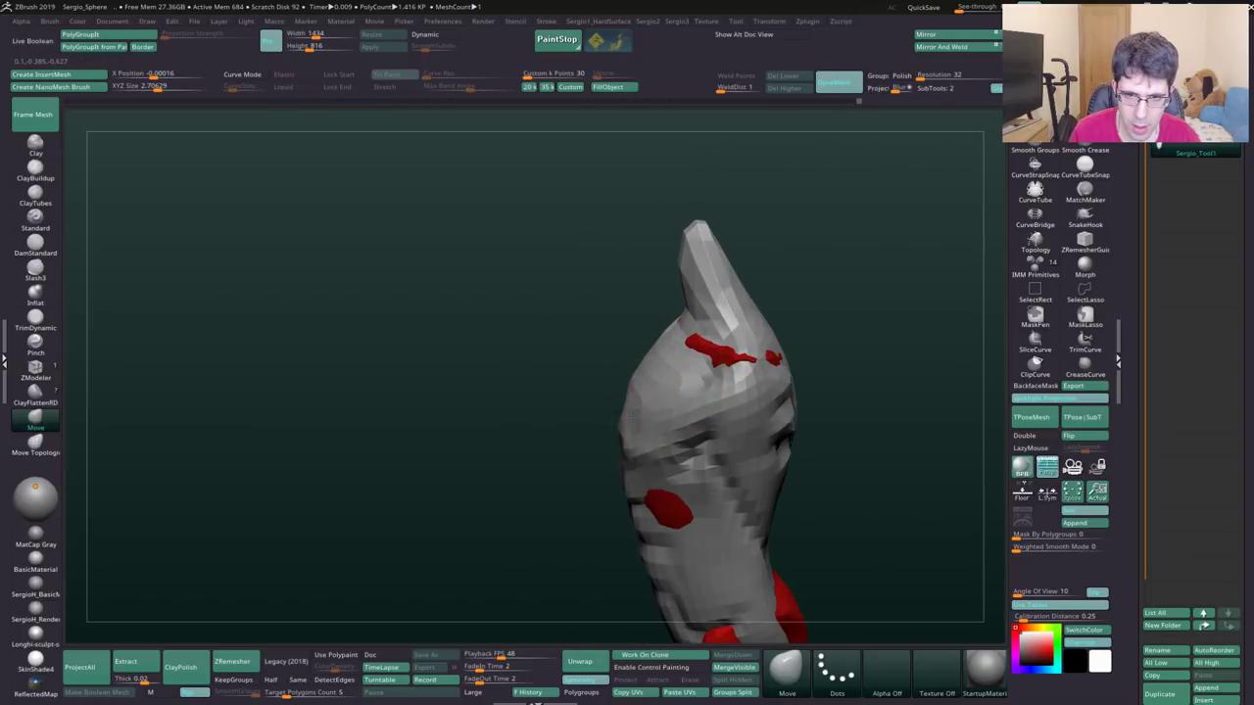
mouse_move(674, 417)
left_mouse_down()
mouse_move(643, 392)
mouse_move(662, 454)
mouse_move(507, 408)
mouse_move(654, 443)
mouse_move(624, 425)
mouse_move(640, 448)
left_mouse_up()
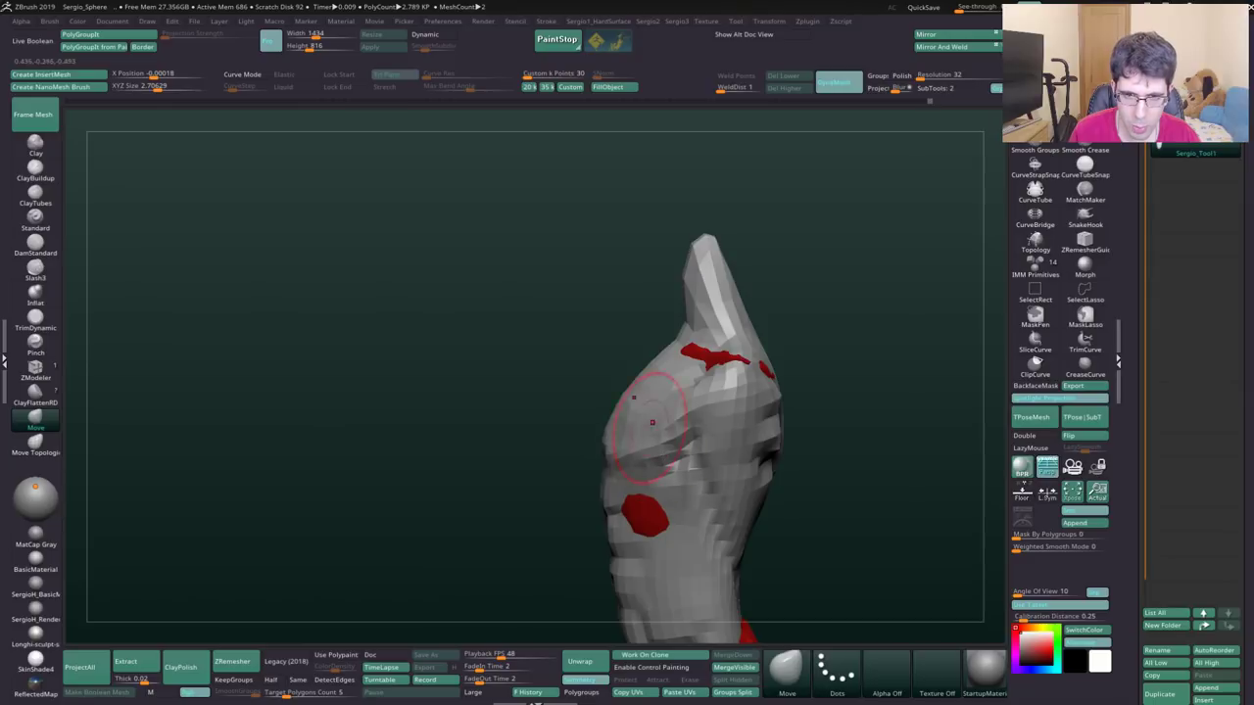
mouse_move(662, 372)
left_mouse_down()
mouse_move(638, 417)
mouse_move(672, 408)
mouse_move(740, 434)
left_mouse_up()
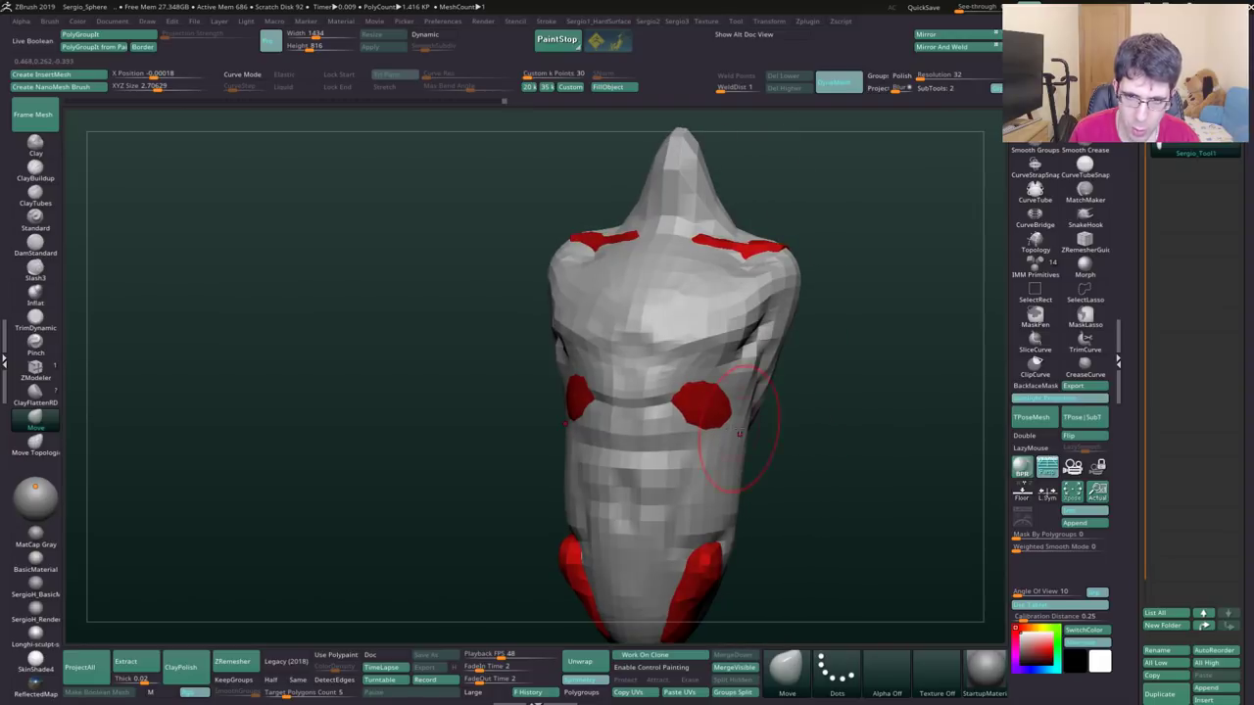
mouse_move(745, 515)
left_mouse_down()
mouse_move(686, 490)
mouse_move(673, 456)
left_mouse_up()
mouse_move(715, 413)
left_mouse_down()
mouse_move(690, 412)
mouse_move(653, 351)
left_mouse_up()
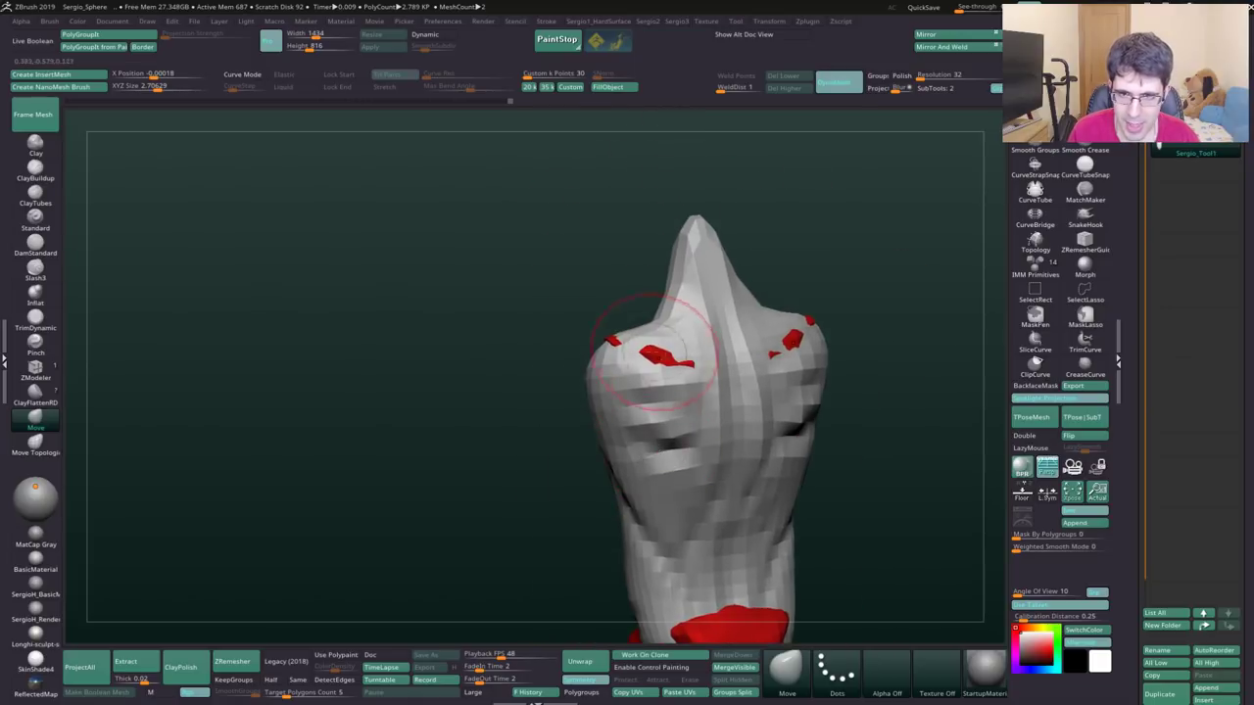
mouse_move(807, 338)
left_mouse_down()
mouse_move(734, 392)
mouse_move(658, 416)
mouse_move(683, 274)
left_mouse_up()
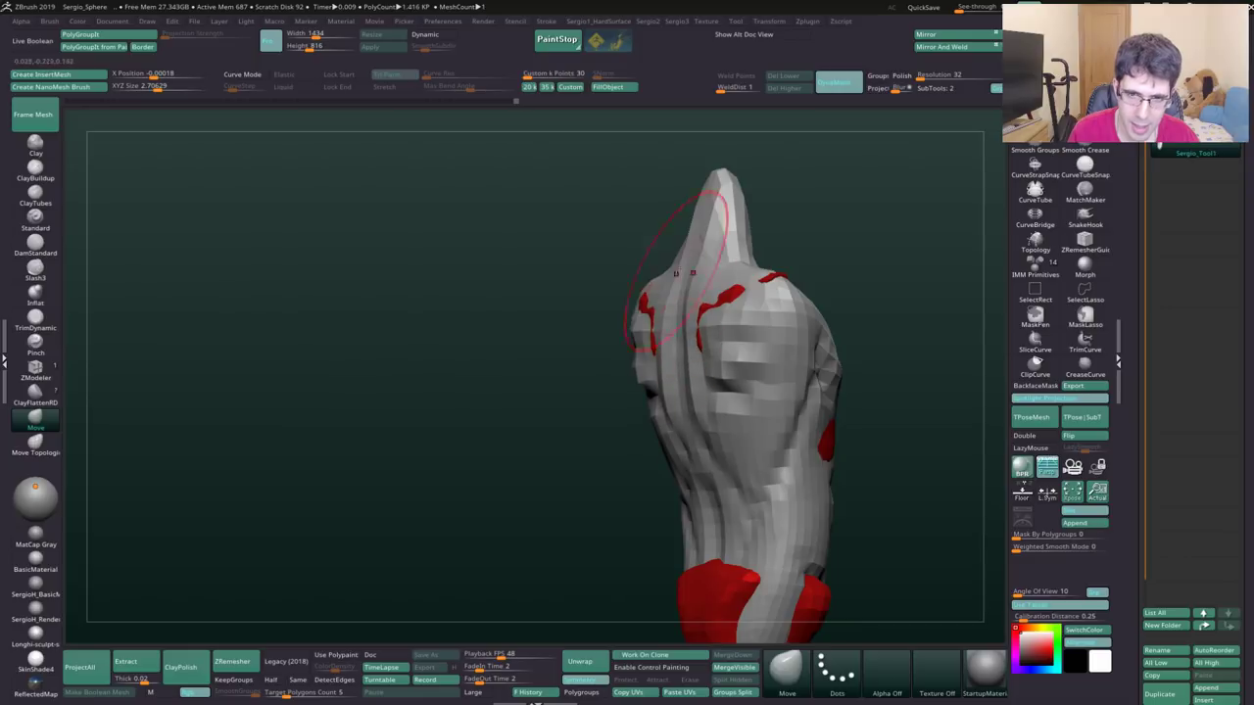
mouse_move(687, 357)
left_mouse_down()
mouse_move(672, 392)
mouse_move(839, 392)
mouse_move(753, 349)
left_mouse_up()
left_click_drag(730, 392, 627, 411)
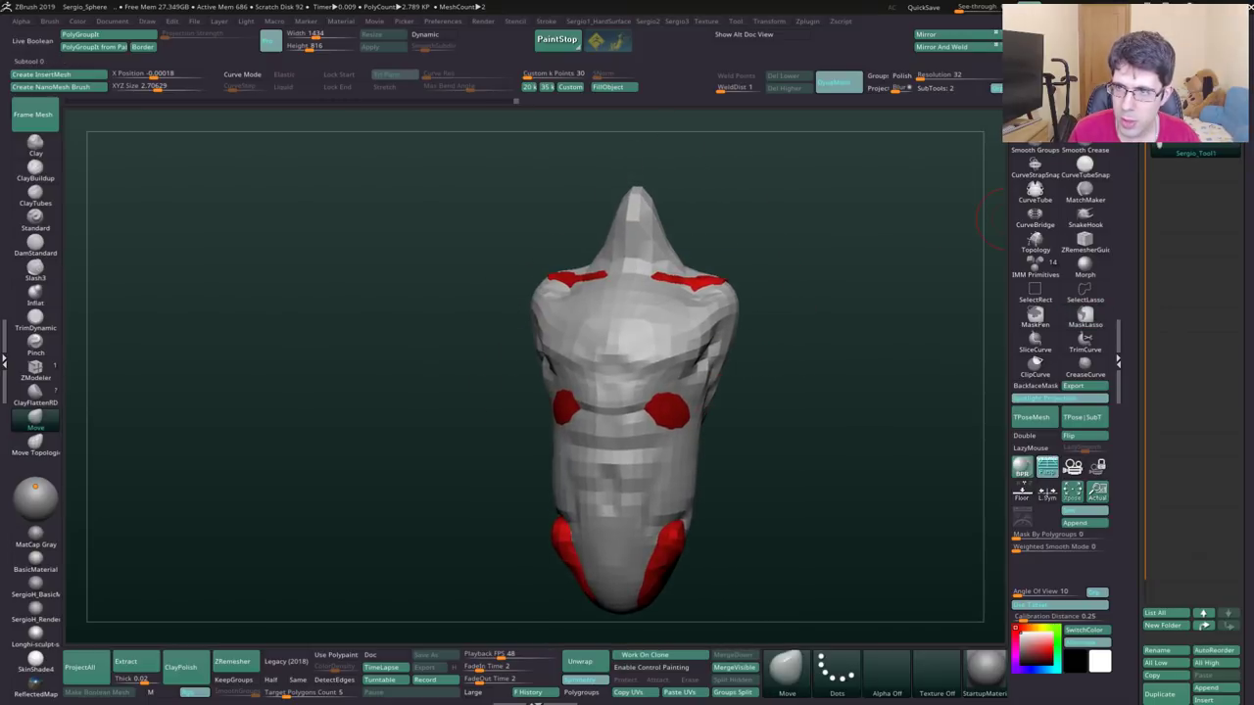
- Duplicate the selected mesh as a new subtool and move it below Sergio_Tool1
left_click(1053, 422)
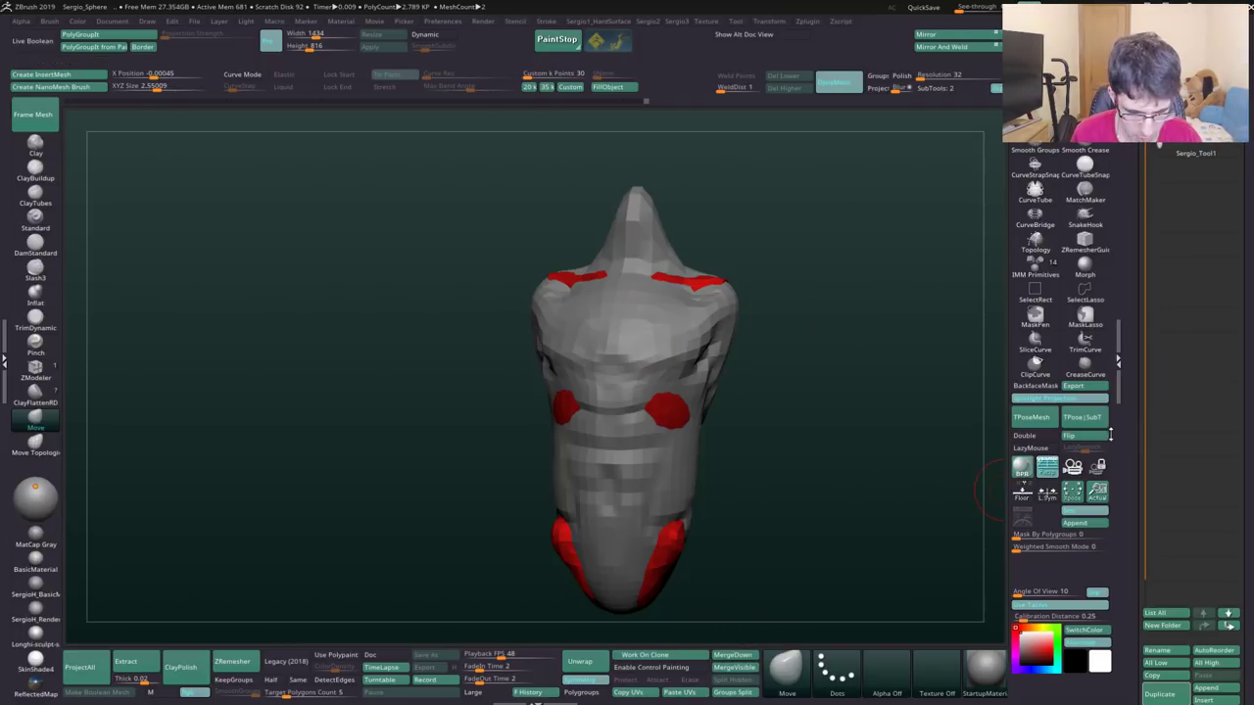
left_click(1110, 436)
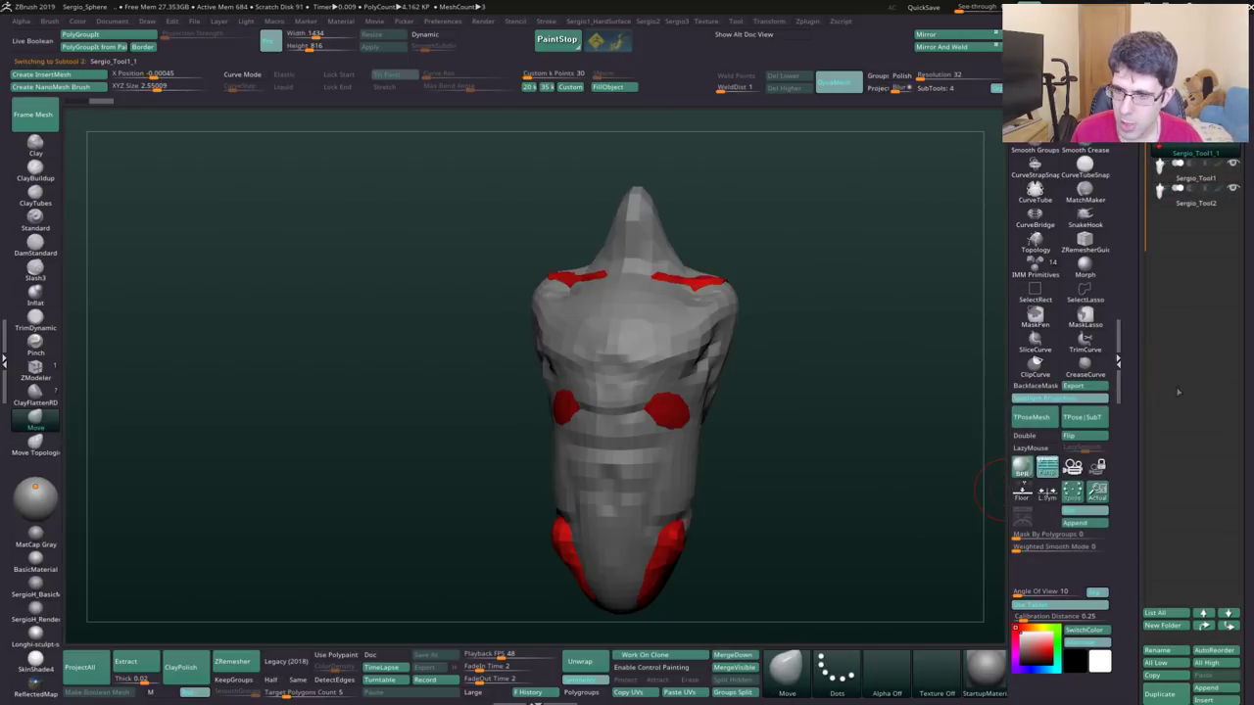
left_click(1223, 628)
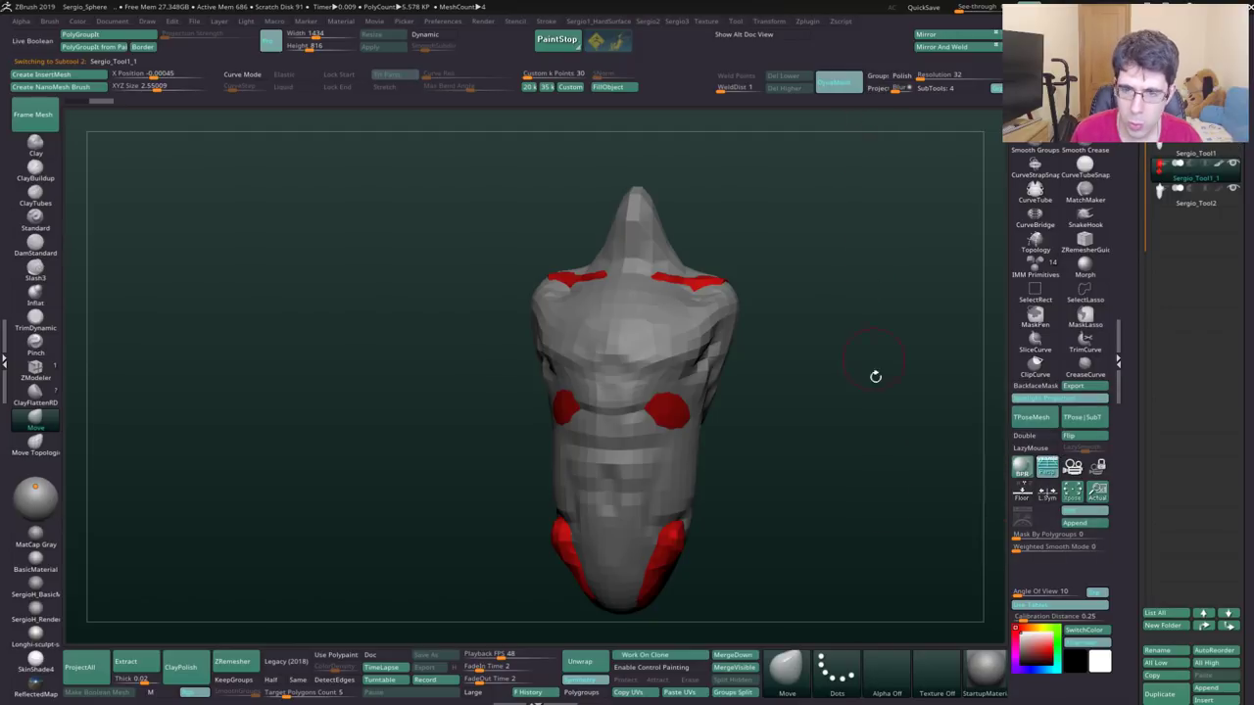
- Merge the copy down into the mesh below, confirming the irreversible merge
left_click(737, 655)
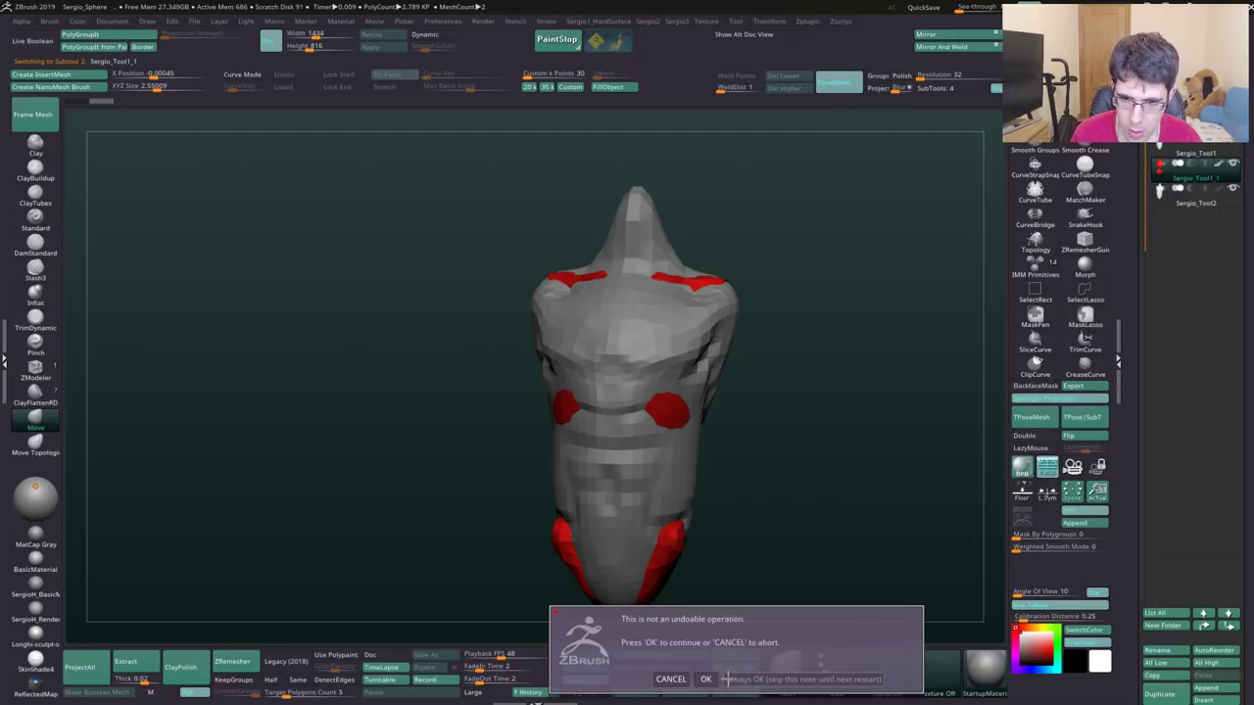
left_click(725, 676)
key("b")
key("m")
key("v")
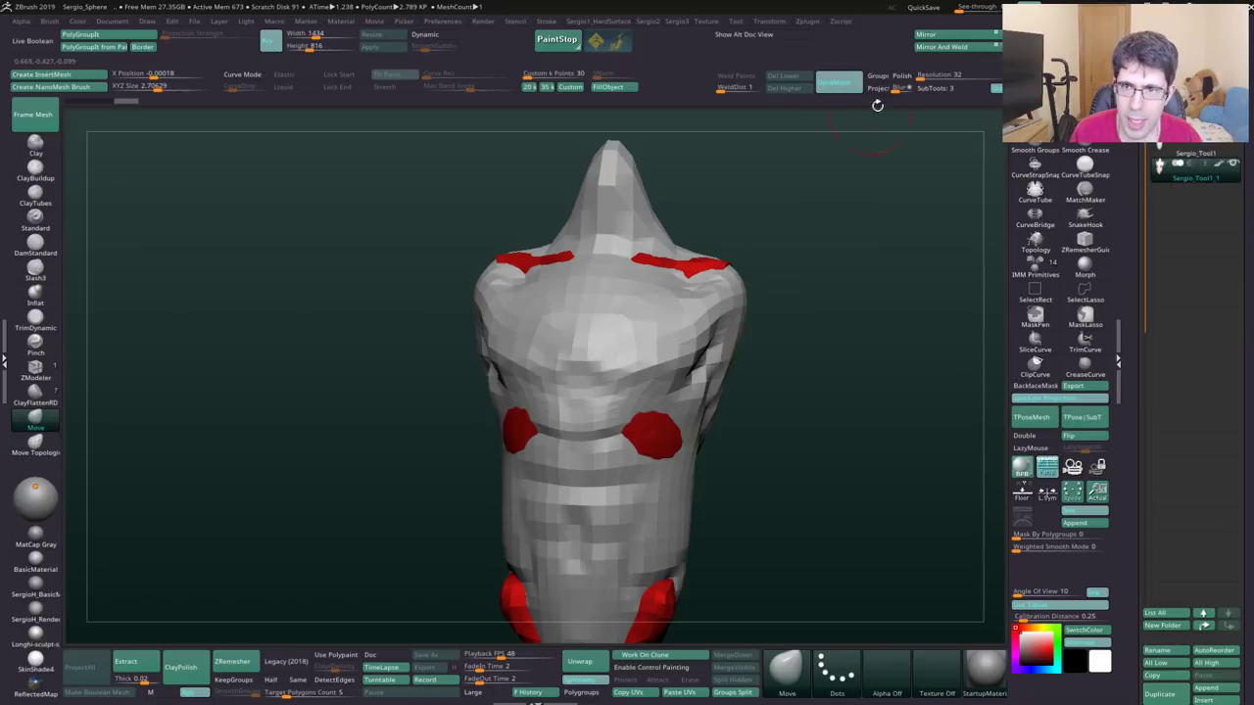
- Remesh the torso at DynaMesh resolution 376 and inspect it from several angles
left_click(926, 77)
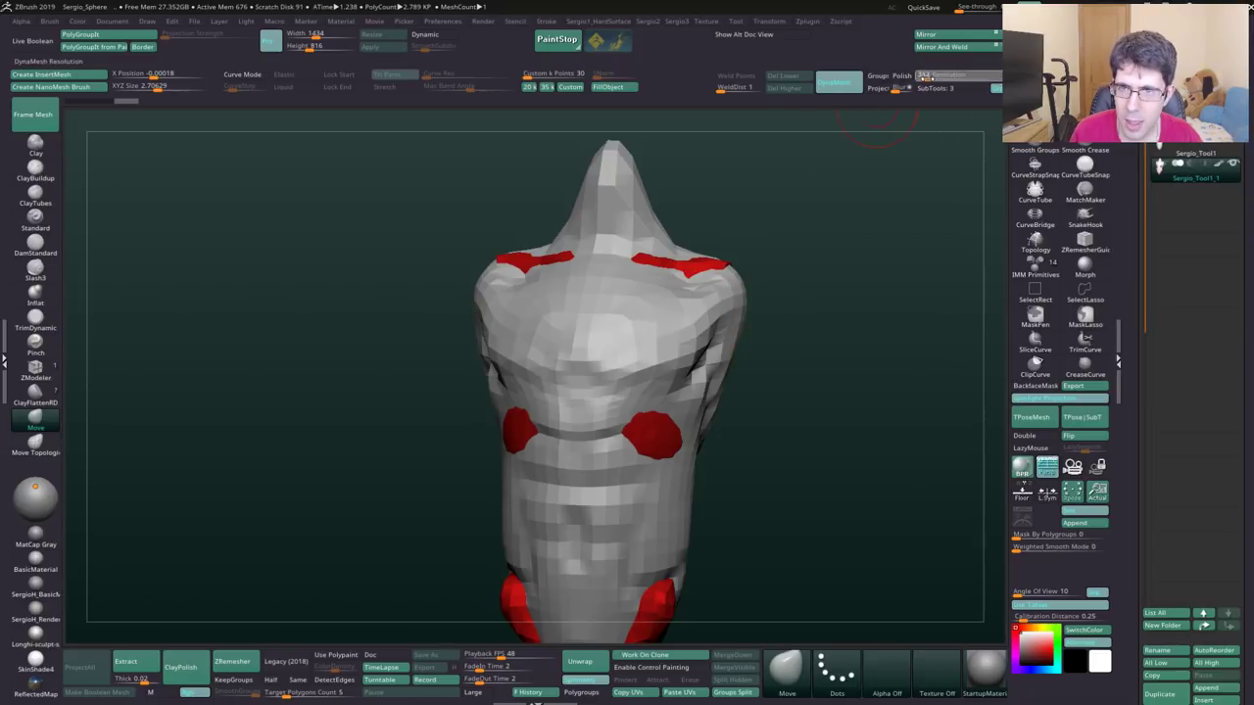
type("376")
key("Return")
mouse_move(812, 327)
left_mouse_down()
mouse_move(788, 281)
mouse_move(738, 333)
mouse_move(690, 299)
left_mouse_up()
left_click_drag(764, 128, 725, 265)
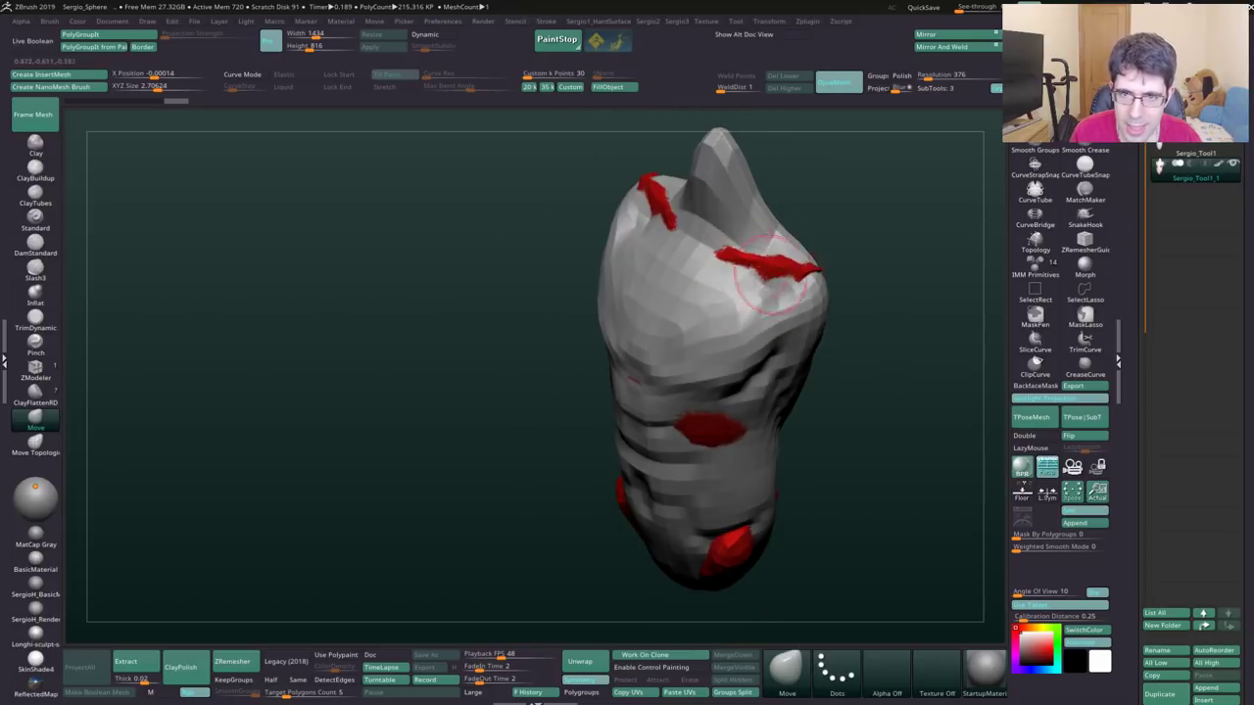
mouse_move(760, 336)
left_mouse_down()
mouse_move(727, 397)
mouse_move(658, 406)
mouse_move(693, 471)
left_mouse_up()
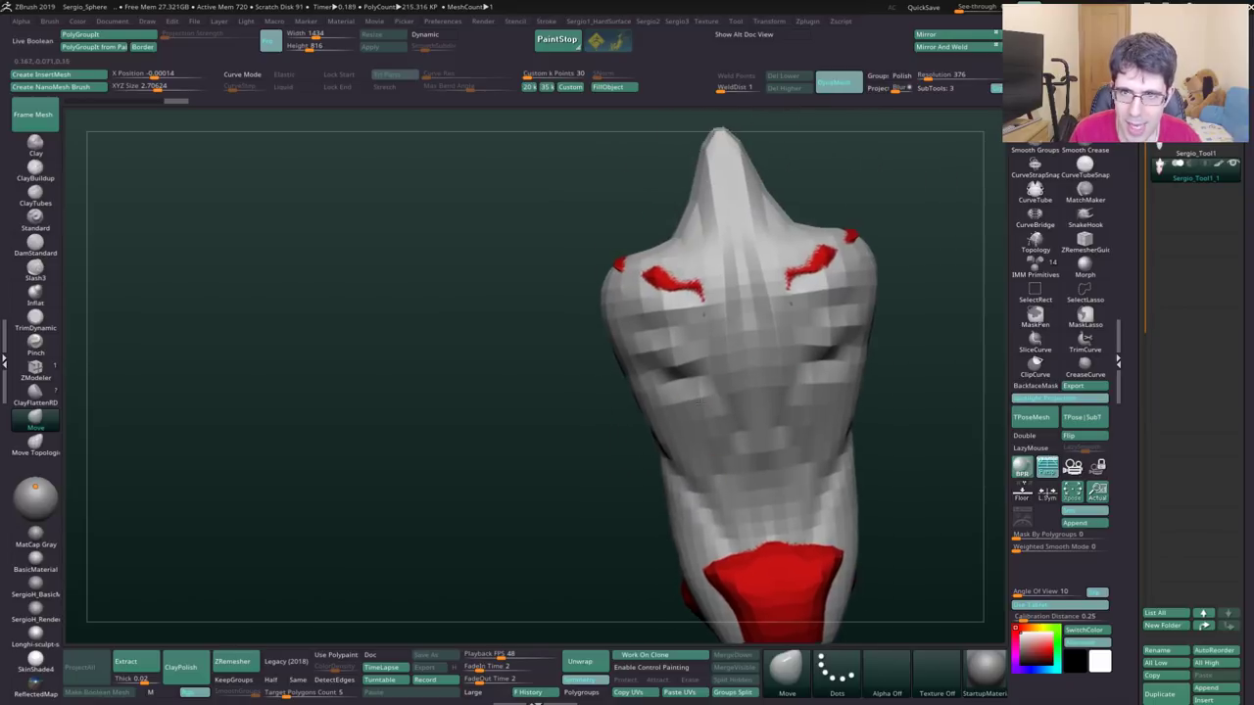
mouse_move(818, 455)
left_mouse_down()
mouse_move(789, 411)
mouse_move(719, 420)
mouse_move(699, 401)
left_mouse_up()
- Build up clay across the upper chest with ClayBuildup at Z Intensity 20
key("b")
key("c")
key("b")
left_click_drag(834, 472, 752, 365)
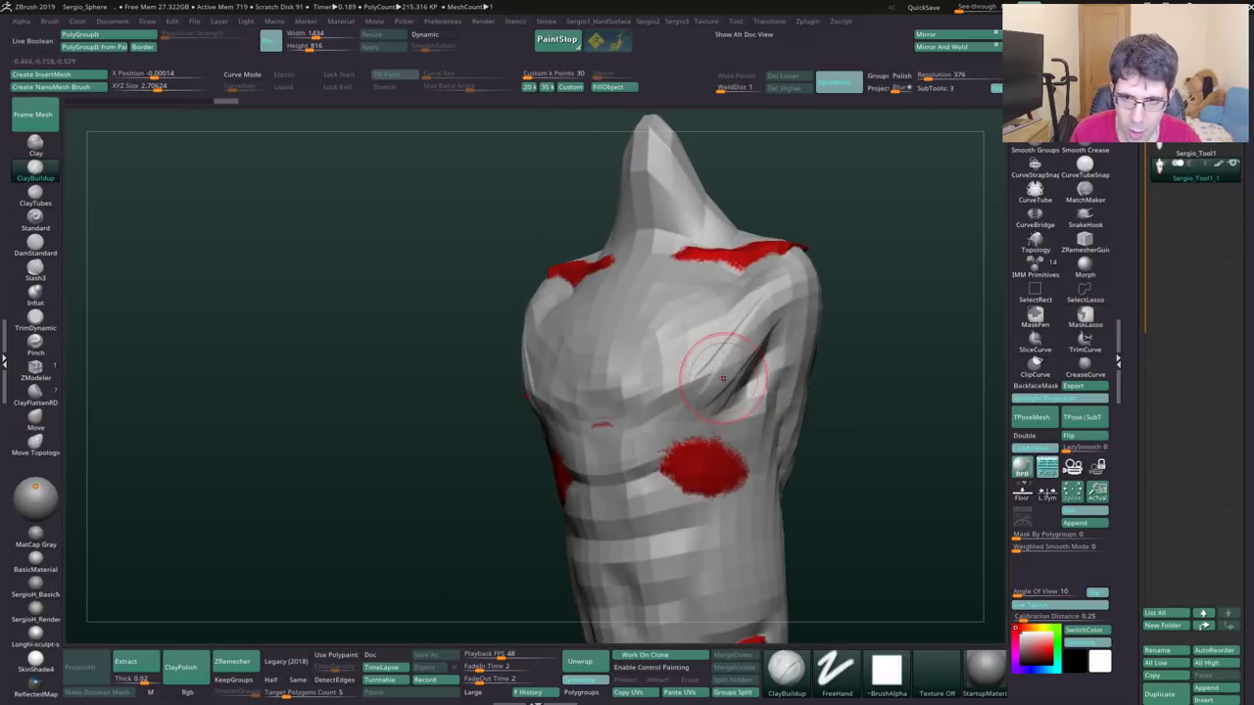
key("space")
left_click_drag(744, 395, 749, 401)
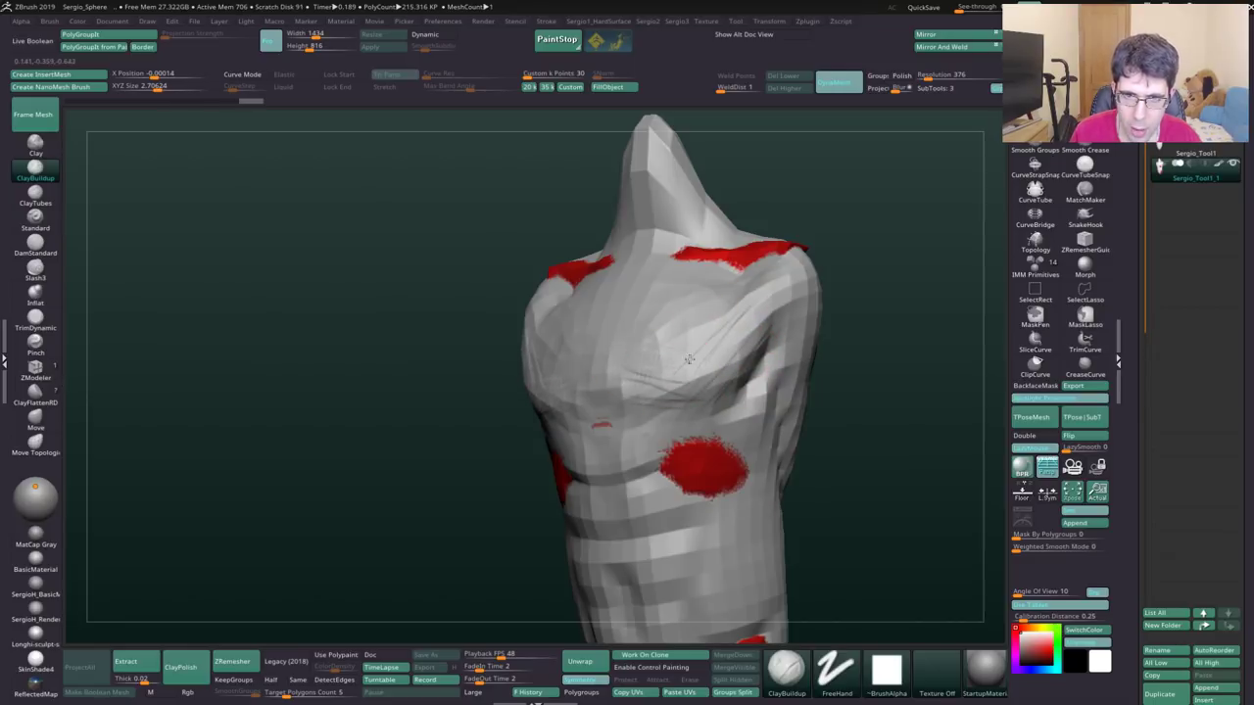
left_click_drag(689, 360, 686, 294)
mouse_move(764, 284)
left_mouse_down()
mouse_move(627, 289)
mouse_move(664, 355)
left_mouse_up()
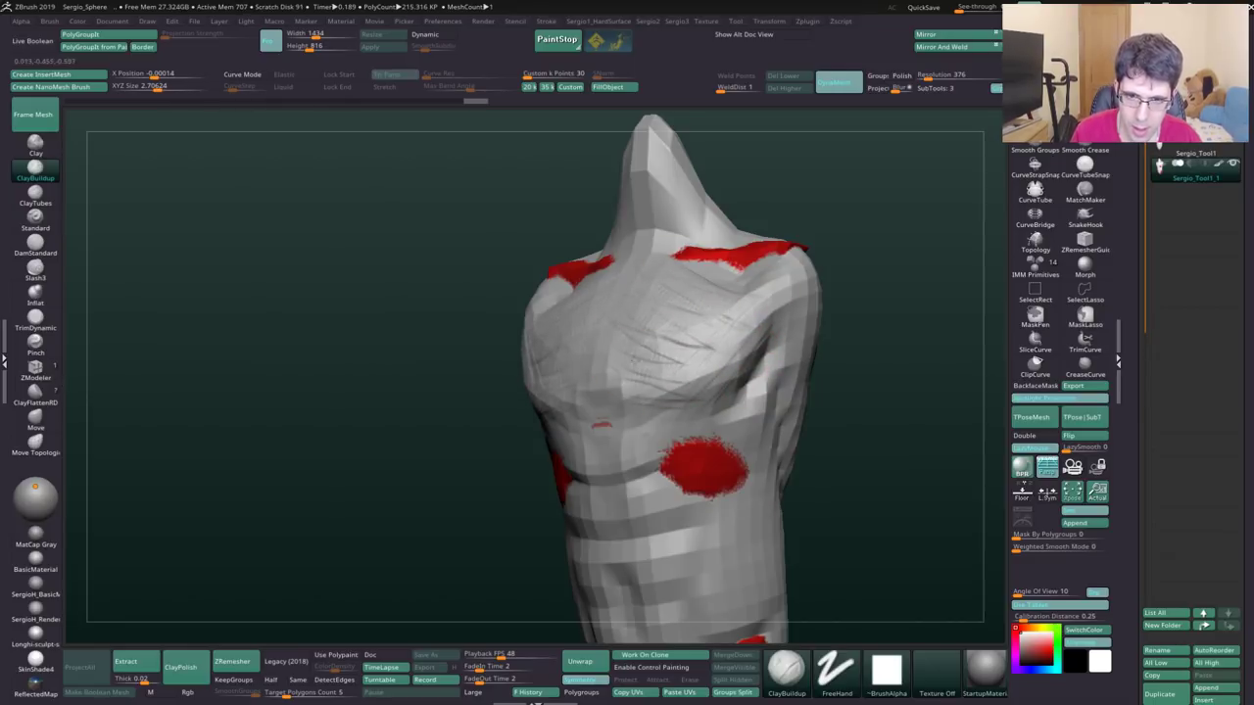
- Carve DamStandard creases below the chest and under the right pectoral
right_click_drag(644, 364, 630, 392, "shift")
key("b")
key("d")
key("s")
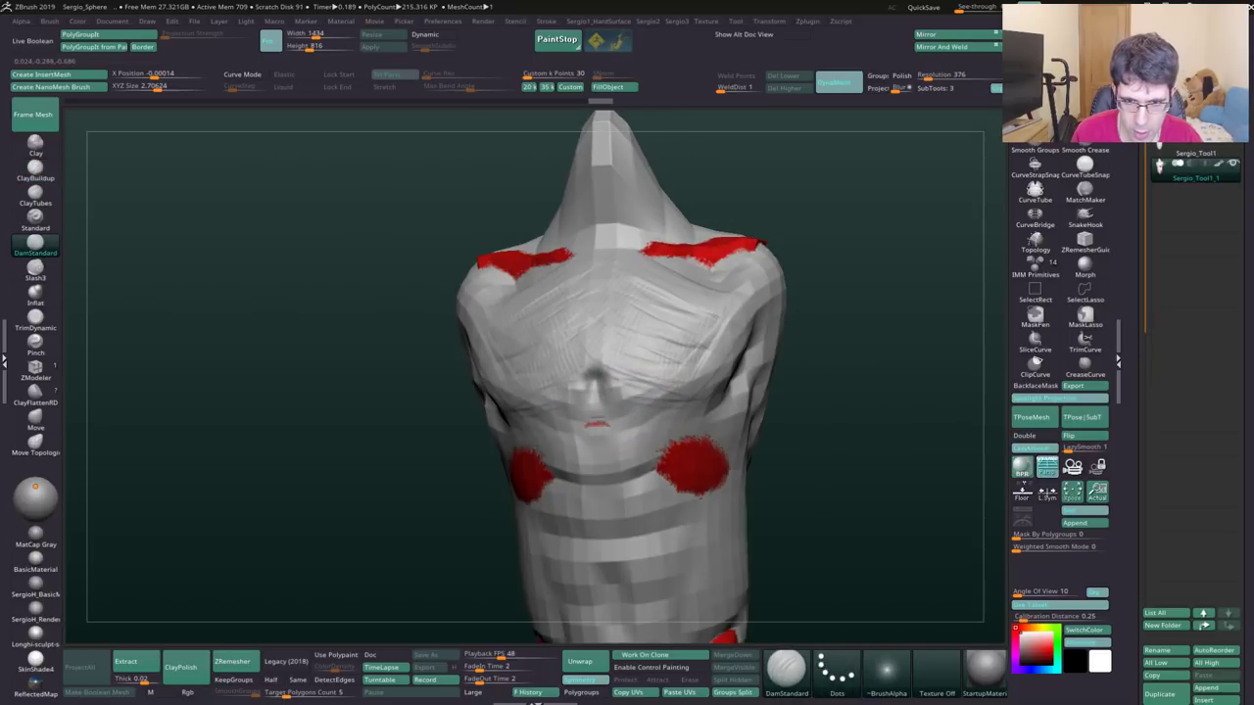
left_click_drag(566, 415, 632, 412)
right_click_drag(632, 417, 704, 404)
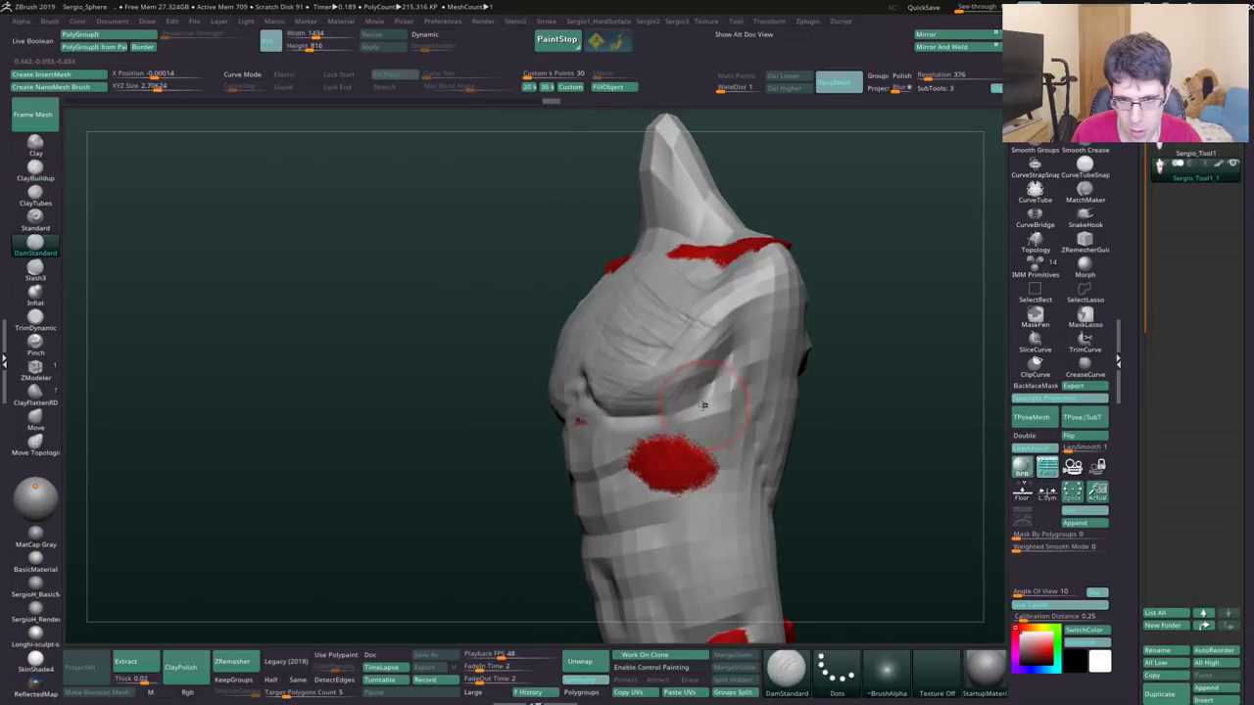
mouse_move(703, 404)
left_mouse_down()
mouse_move(658, 420)
mouse_move(717, 386)
left_mouse_up()
- Return to ClayBuildup and rotate the view in on the shoulder
key("b")
key("c")
key("b")
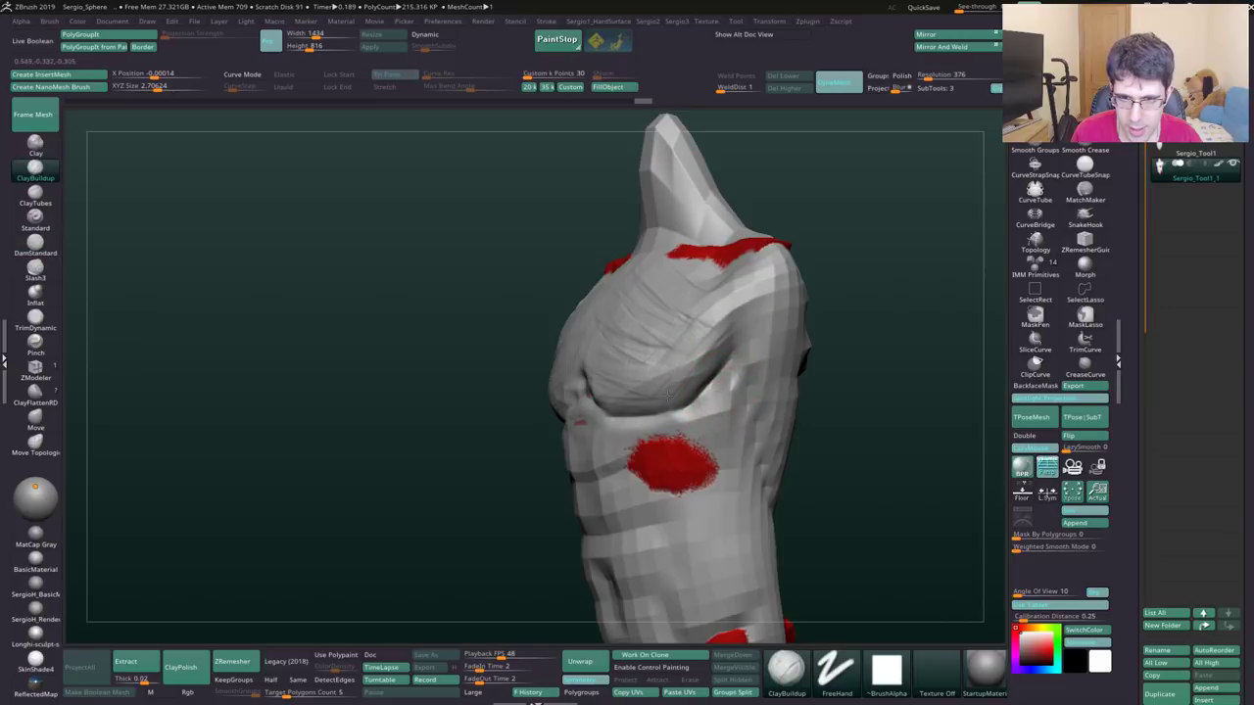
mouse_move(649, 331)
right_mouse_down()
mouse_move(656, 363)
mouse_move(664, 312)
right_mouse_up()
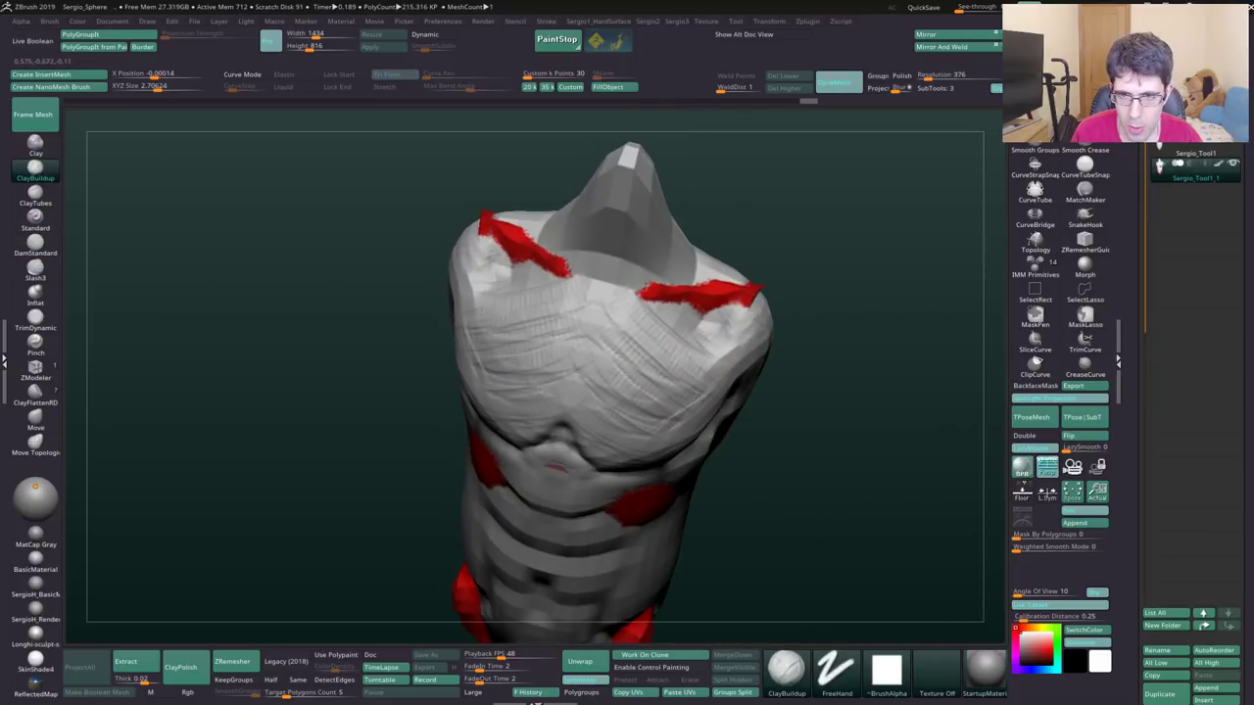
mouse_move(792, 364)
right_mouse_down()
mouse_move(774, 348)
mouse_move(802, 329)
right_mouse_up()
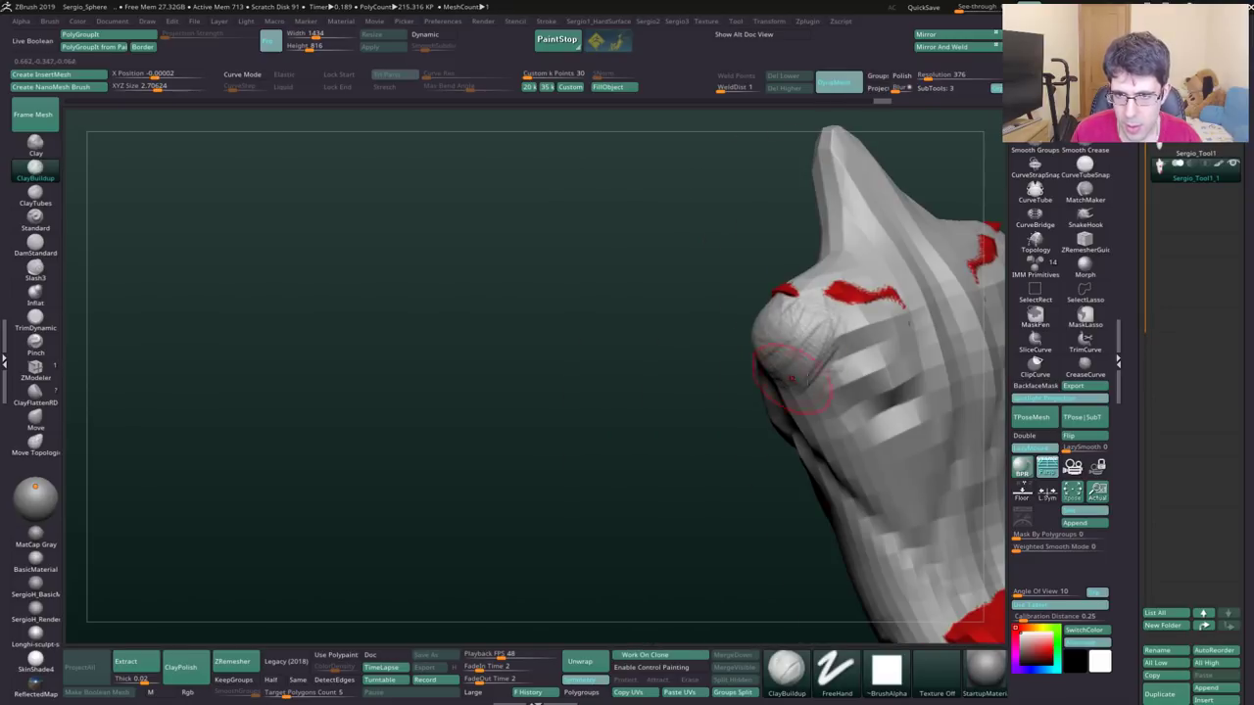
mouse_move(792, 380)
right_mouse_down()
mouse_move(784, 367)
mouse_move(798, 357)
mouse_move(831, 366)
mouse_move(647, 377)
right_mouse_up()
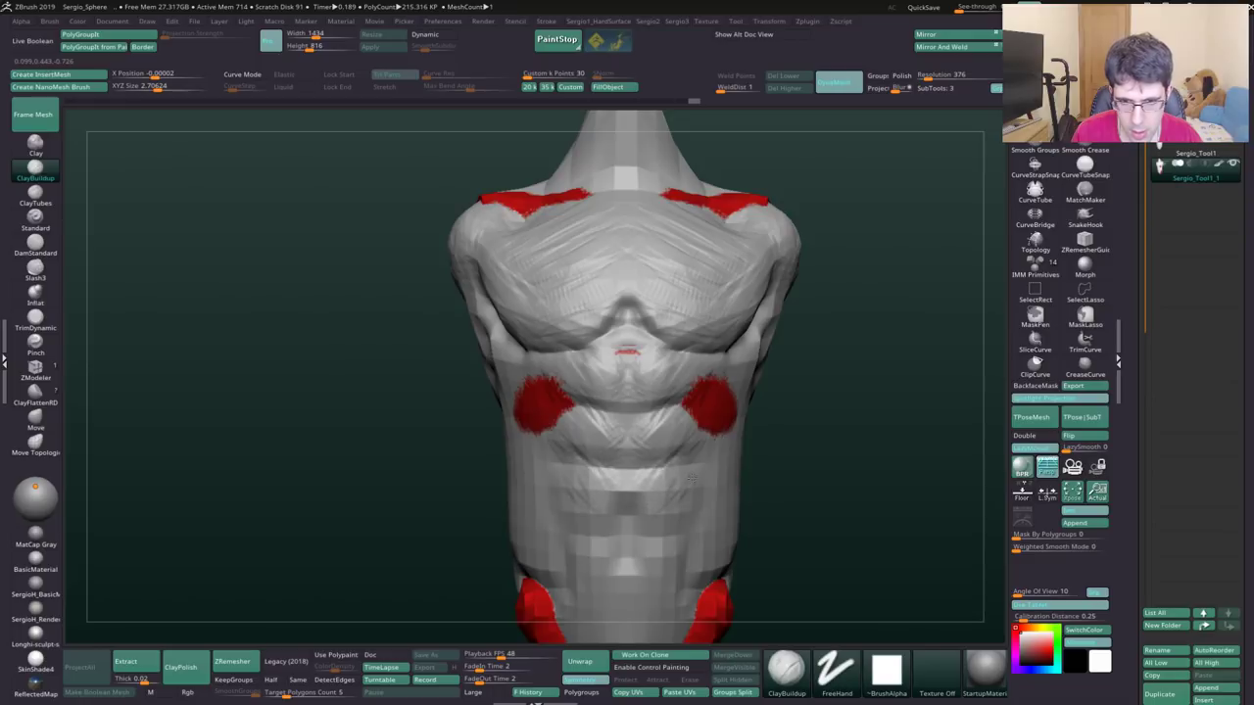
- Deepen the navel into a V-shaped groove with DamStandard
key("b")
key("d")
key("s")
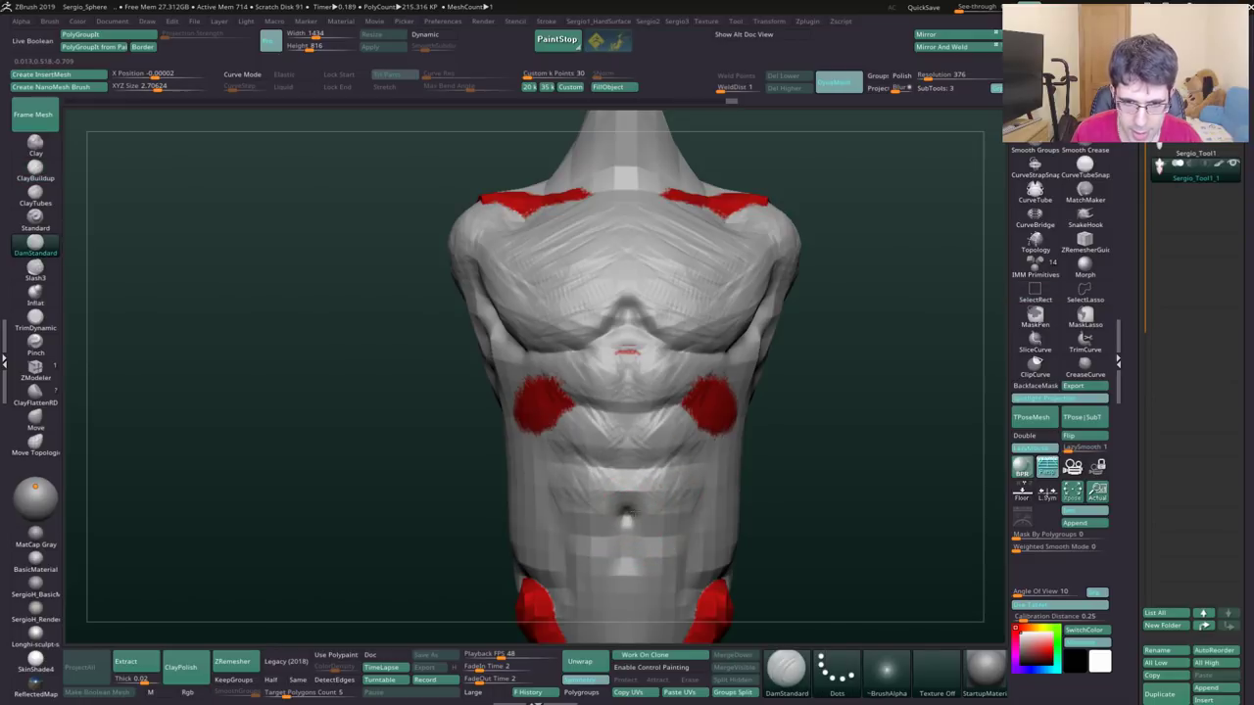
left_click_drag(621, 519, 633, 511)
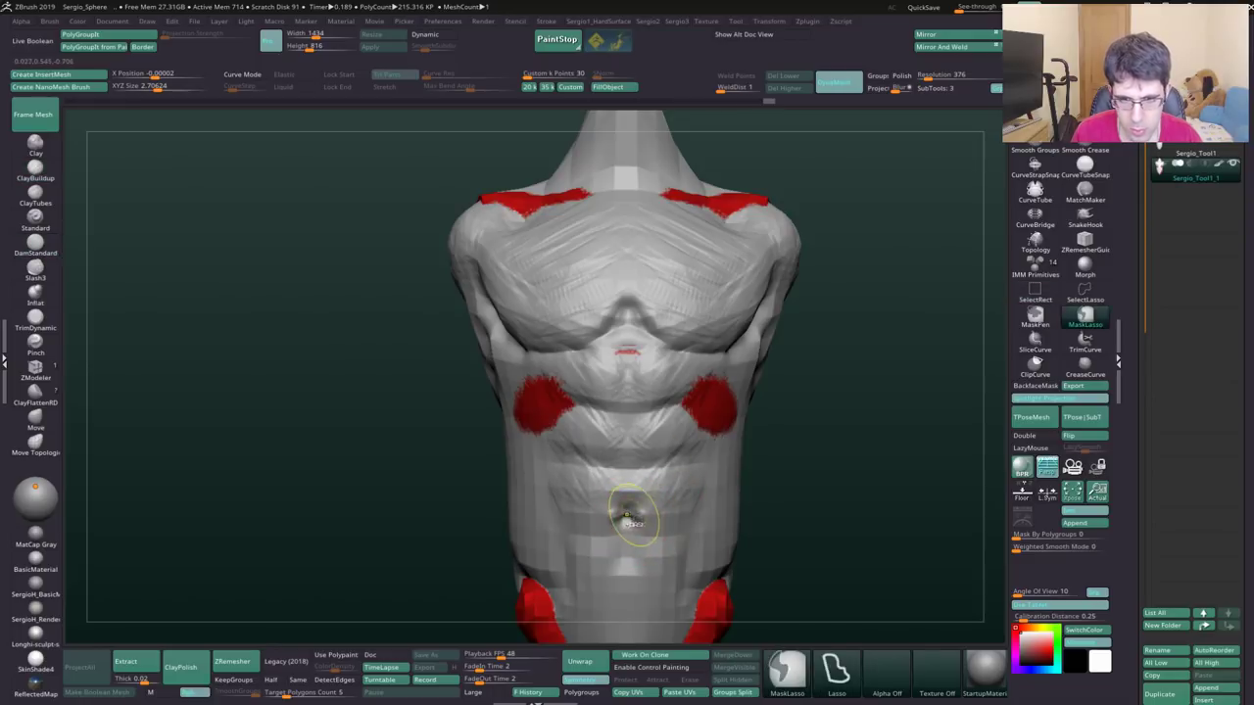
right_click_drag(644, 527, 680, 480)
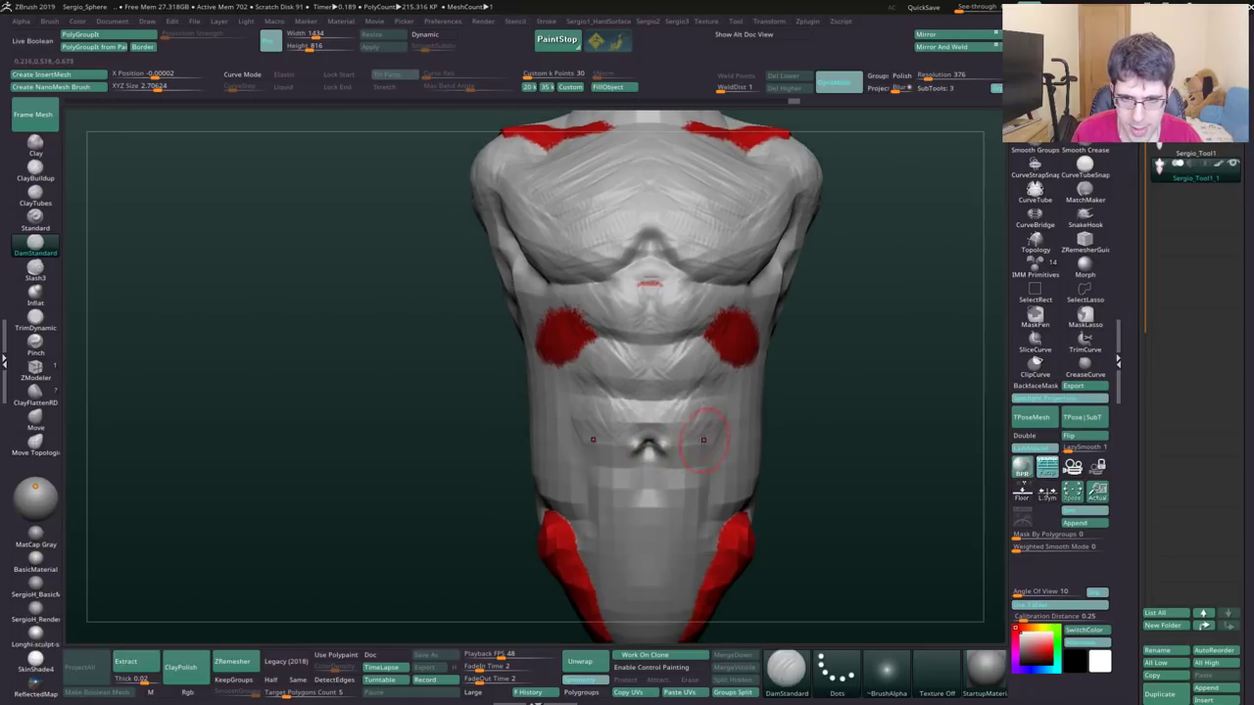
- Add ClayBuildup strokes down the lower abdomen, then turn to view the flank
key("b")
key("c")
key("b")
mouse_move(635, 490)
left_mouse_down()
mouse_move(646, 524)
mouse_move(635, 587)
left_mouse_up()
mouse_move(643, 514)
left_mouse_down()
mouse_move(655, 573)
mouse_move(631, 593)
left_mouse_up()
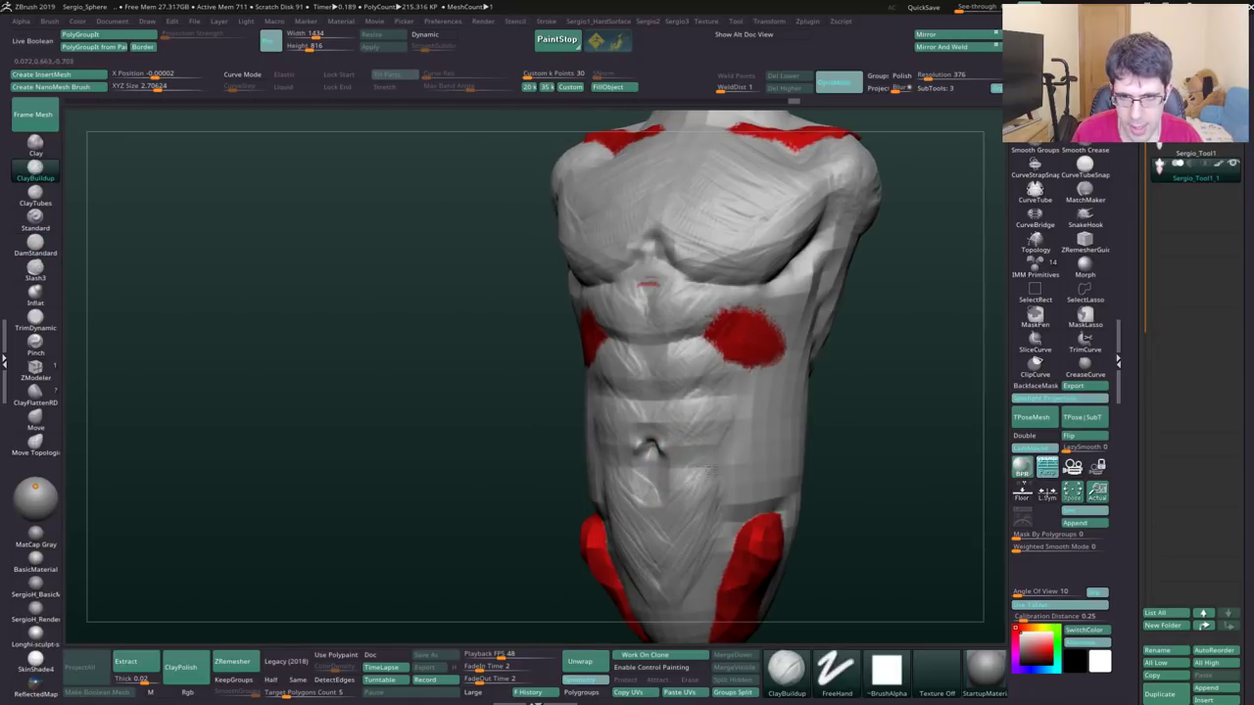
right_click_drag(705, 485, 710, 455)
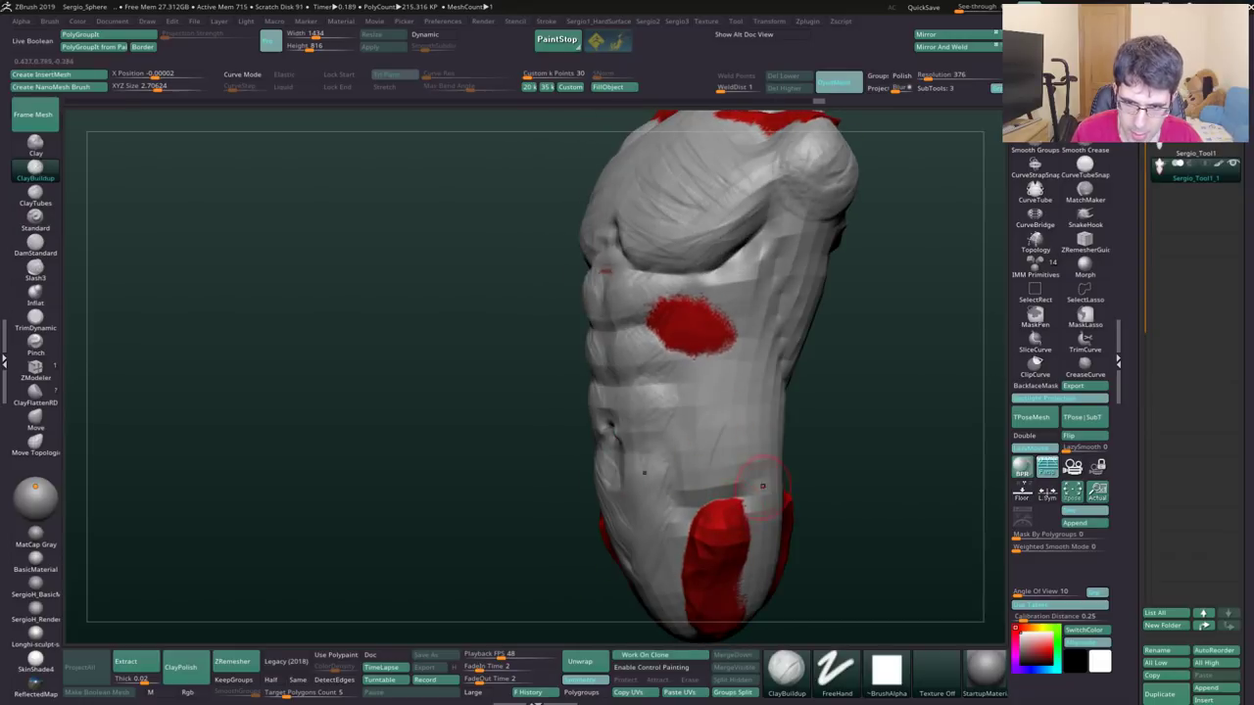
mouse_move(763, 484)
right_mouse_down()
mouse_move(742, 502)
mouse_move(798, 470)
right_mouse_up()
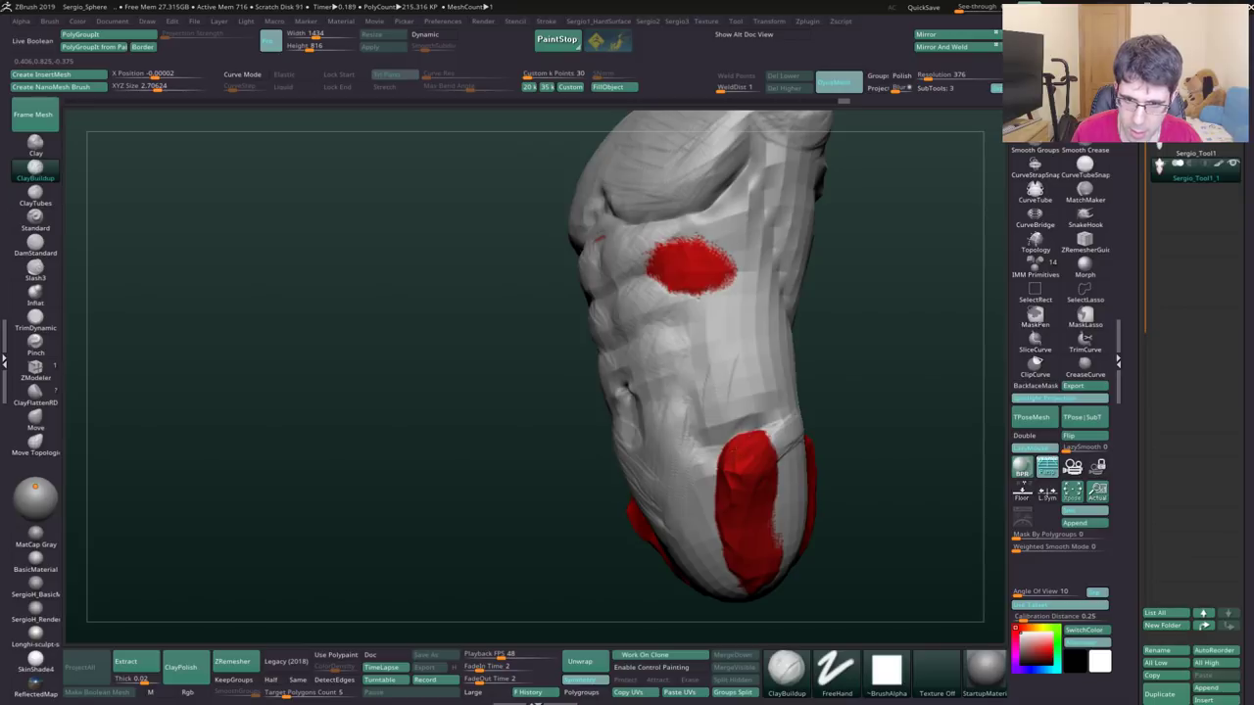
mouse_move(722, 459)
right_mouse_down()
mouse_move(793, 402)
mouse_move(759, 377)
right_mouse_up()
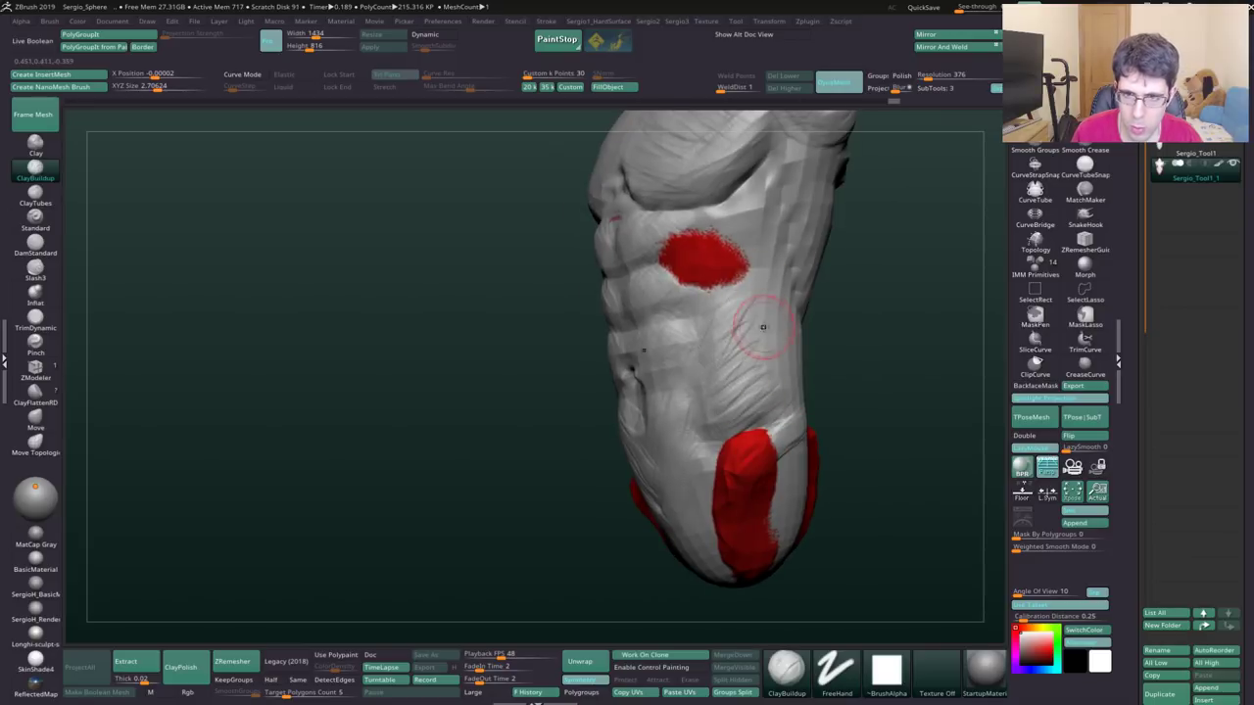
right_click_drag(757, 294, 759, 397)
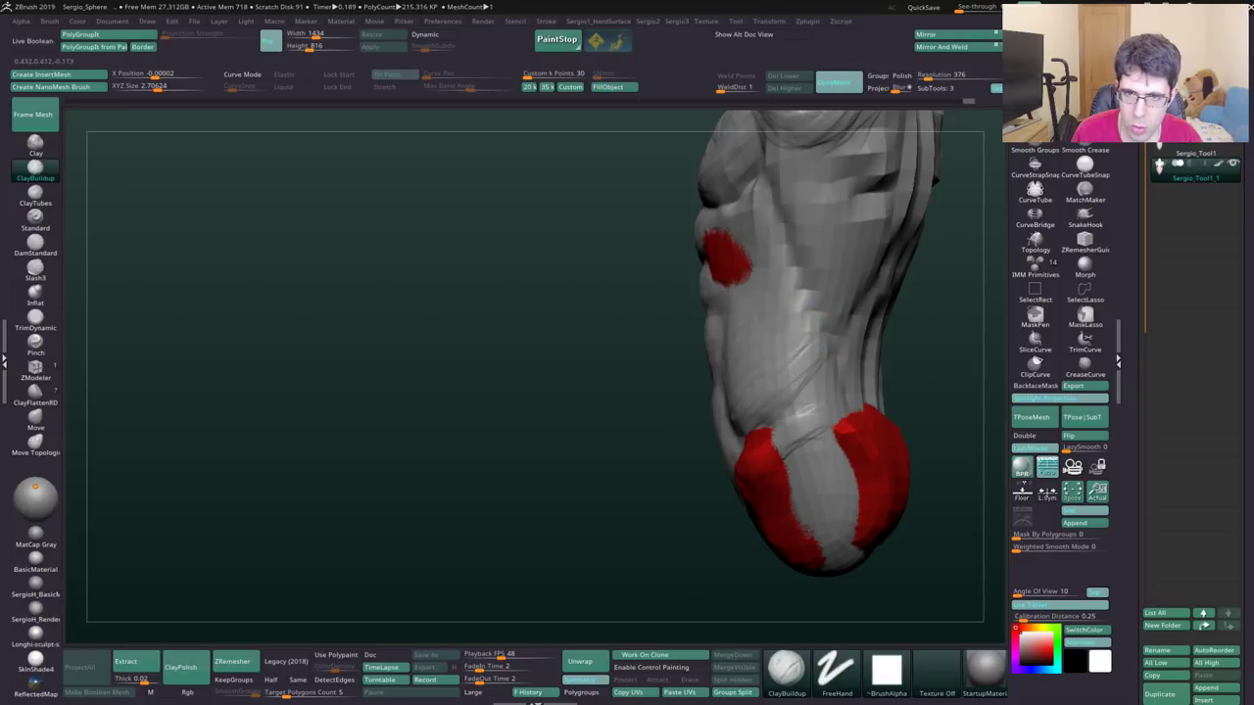
mouse_move(783, 294)
right_mouse_down()
mouse_move(741, 266)
mouse_move(755, 392)
mouse_move(720, 416)
mouse_move(742, 441)
mouse_move(752, 419)
mouse_move(733, 402)
mouse_move(683, 439)
right_mouse_up()
- Sculpt clay folds and wrinkles above the red mask and lightly touch up the chest
key("ctrl+shift")
key("b")
key("c")
key("b")
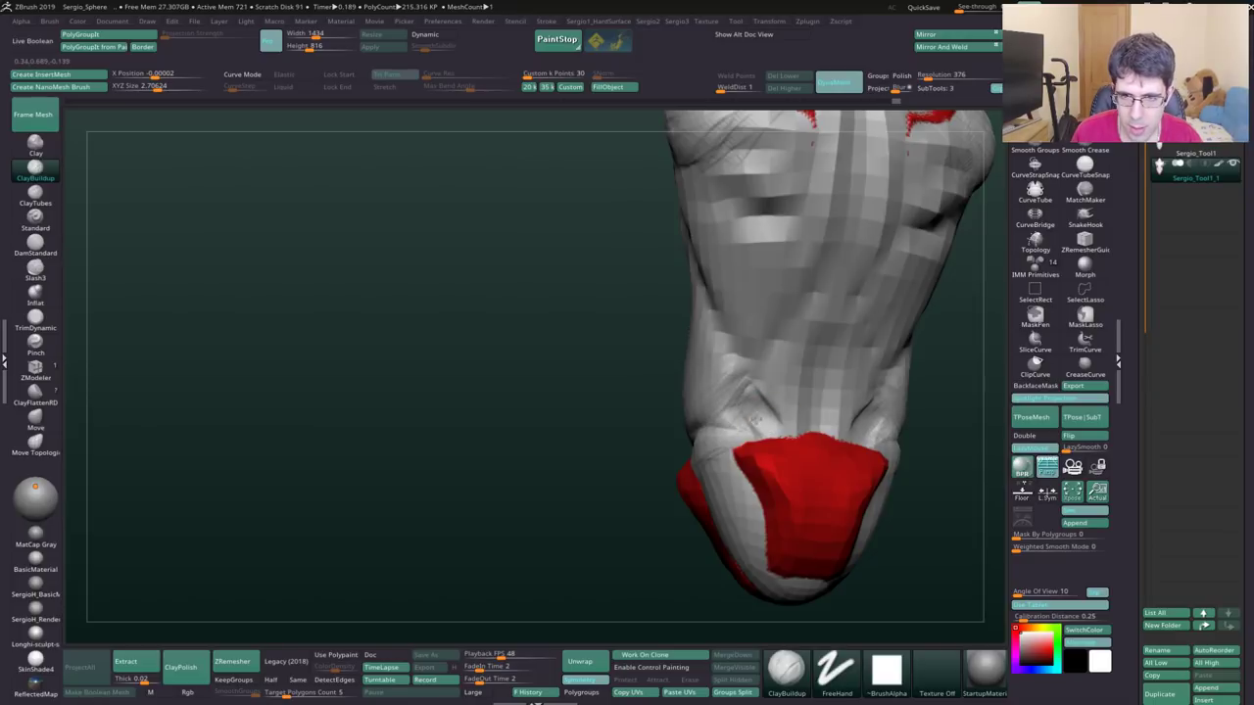
left_click_drag(754, 419, 872, 427)
left_click_drag(853, 382, 789, 450)
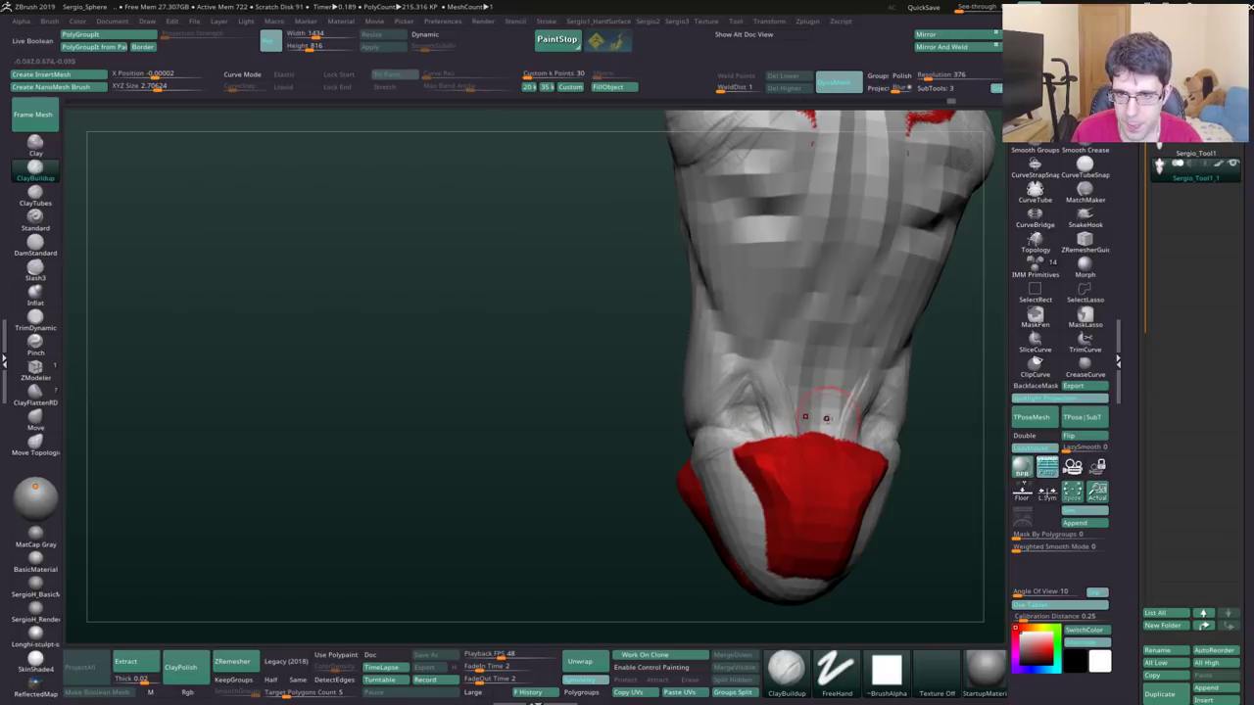
right_click_drag(825, 419, 803, 431)
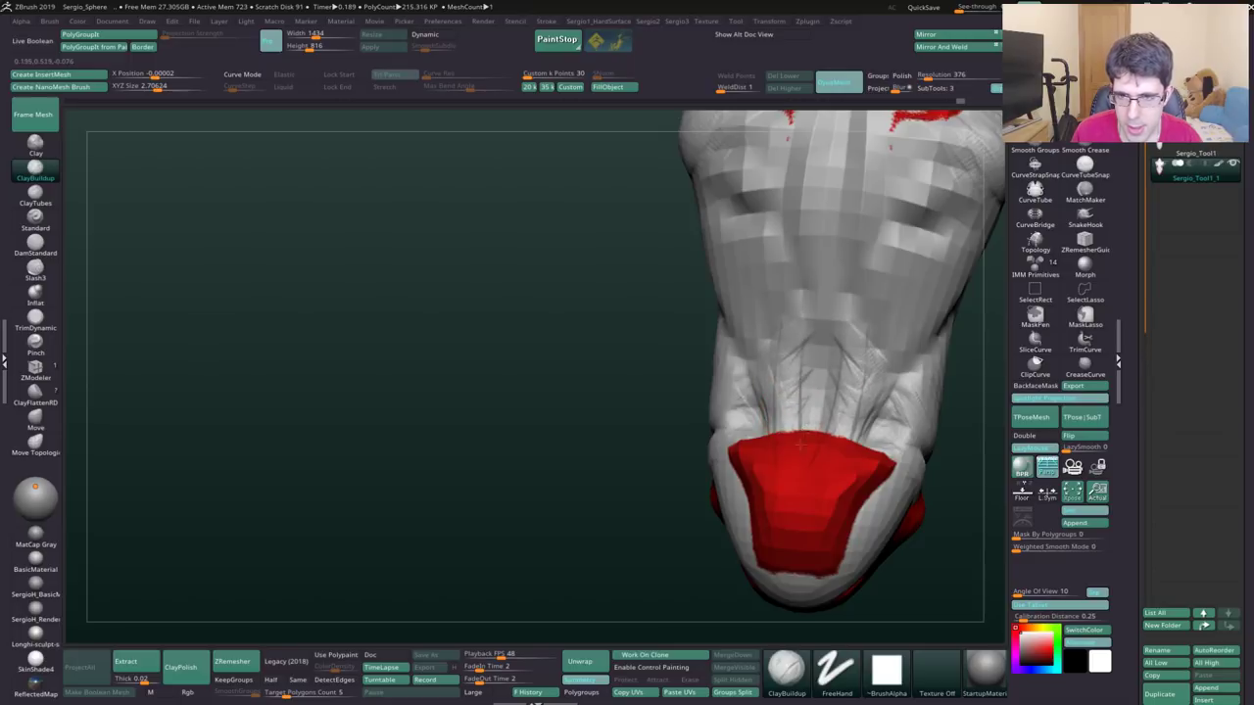
left_click_drag(840, 436, 821, 311)
mouse_move(791, 357)
left_mouse_down()
mouse_move(858, 431)
mouse_move(862, 392)
left_mouse_up()
left_click_drag(796, 432, 875, 368)
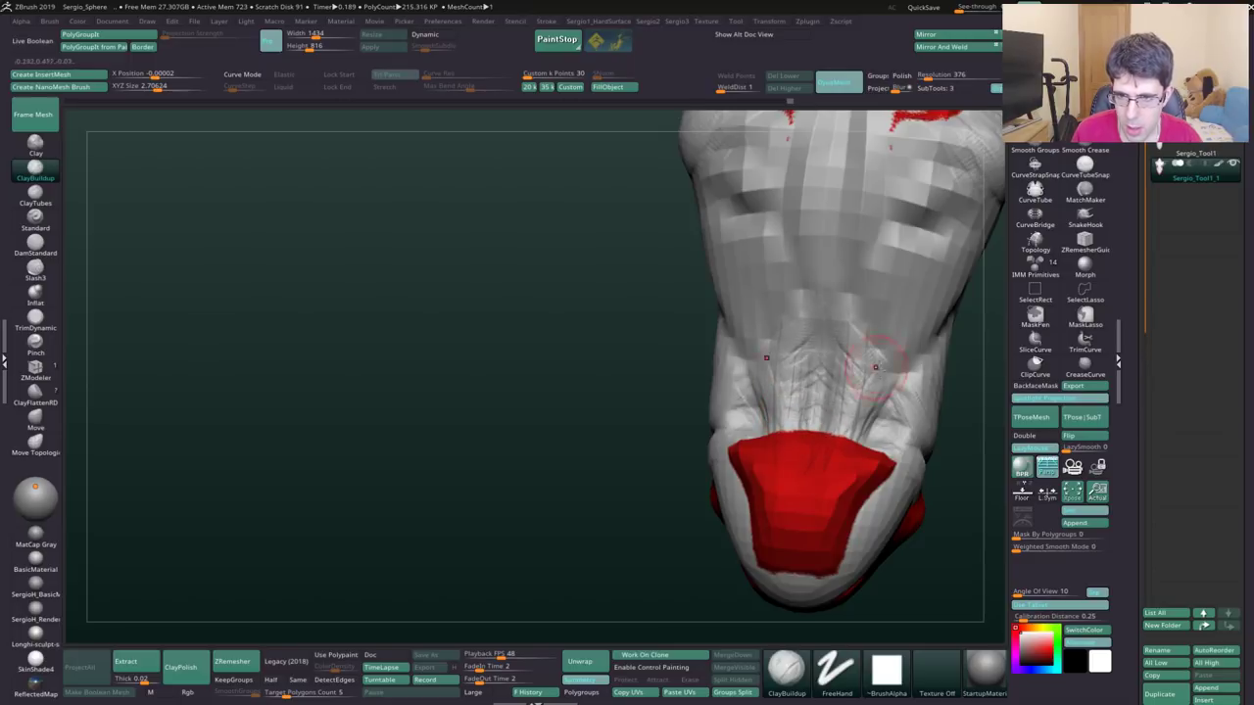
mouse_move(867, 382)
right_mouse_down()
mouse_move(735, 359)
mouse_move(745, 285)
mouse_move(733, 363)
right_mouse_up()
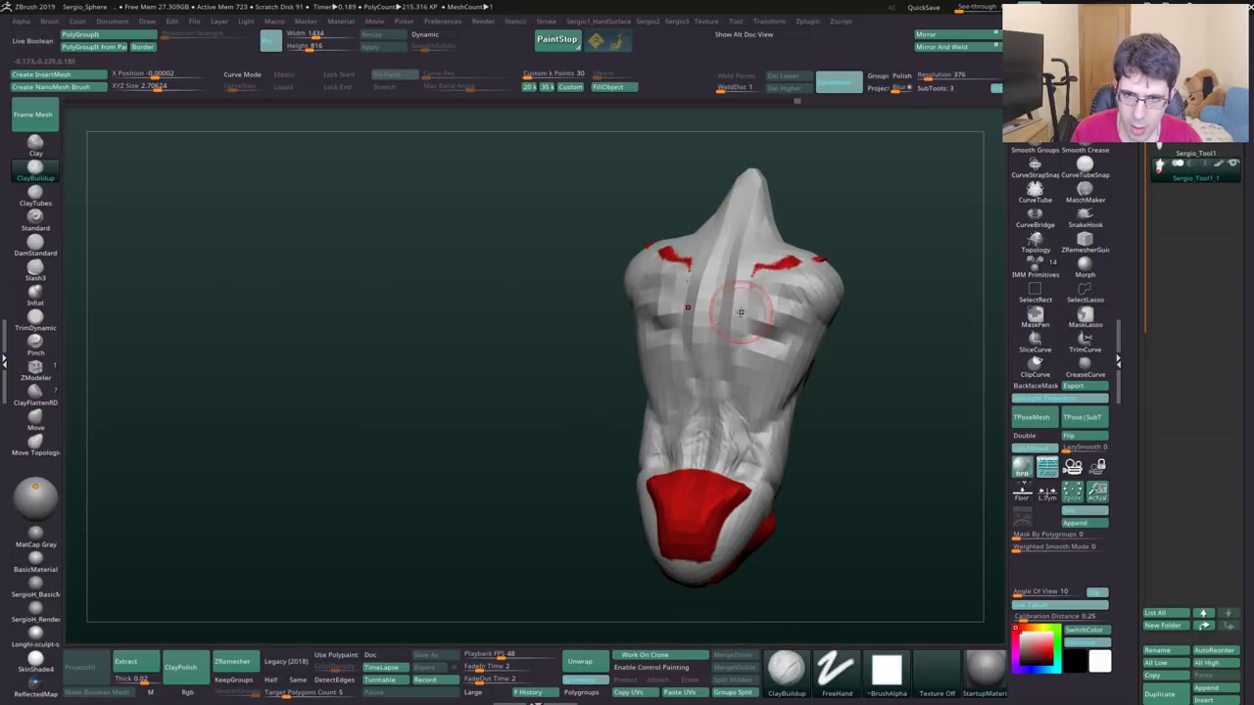
left_click_drag(741, 311, 729, 338)
mouse_move(740, 256)
right_mouse_down()
mouse_move(769, 294)
mouse_move(778, 279)
mouse_move(797, 330)
mouse_move(754, 294)
right_mouse_up()
- Try DamStandard, return to ClayBuildup, and add a clay stroke along the back of the neck
key("b")
key("d")
key("s")
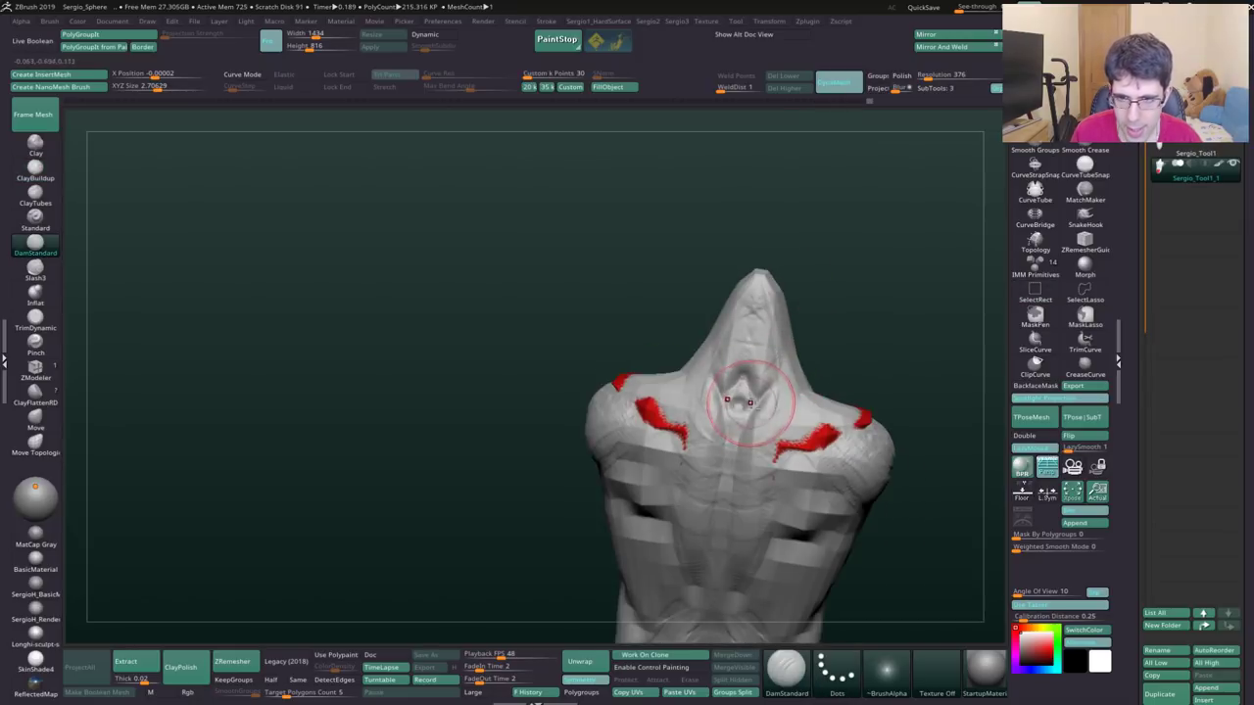
key("b")
key("c")
key("b")
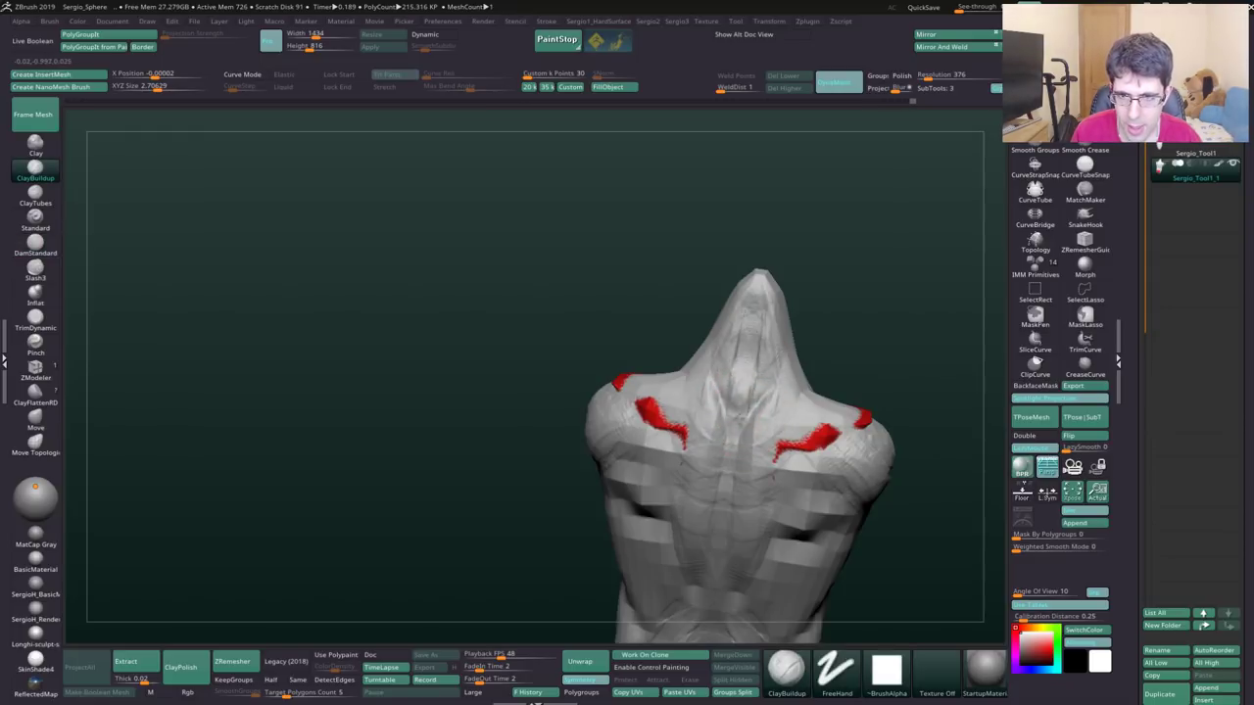
right_click_drag(762, 392, 779, 384)
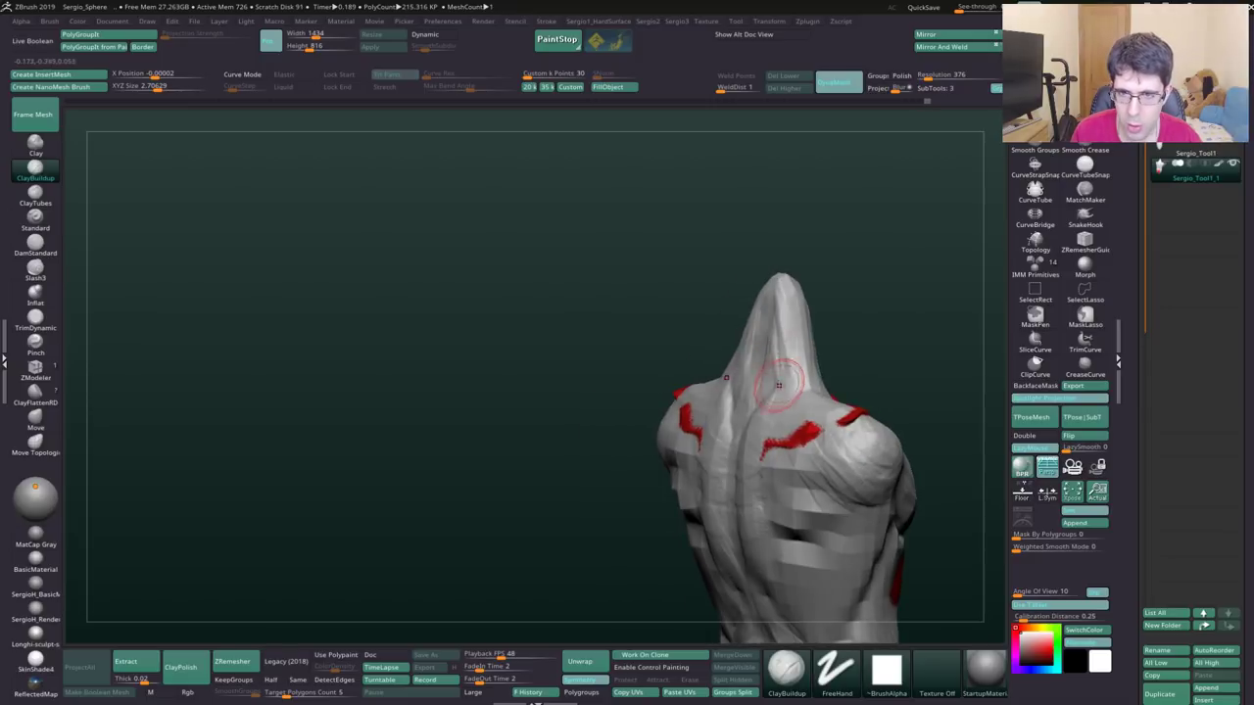
left_click_drag(790, 300, 798, 358)
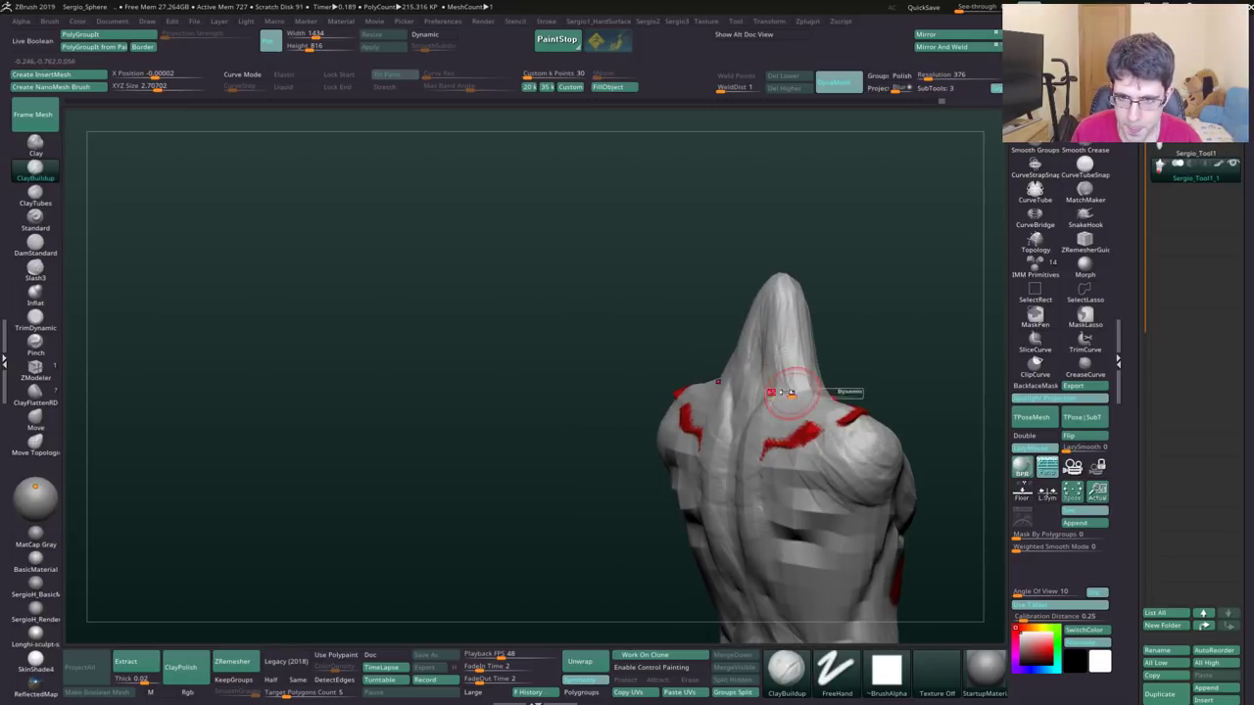
- From back views, build up clay on the upper back and shoulder muscles
right_click_drag(812, 392, 792, 425)
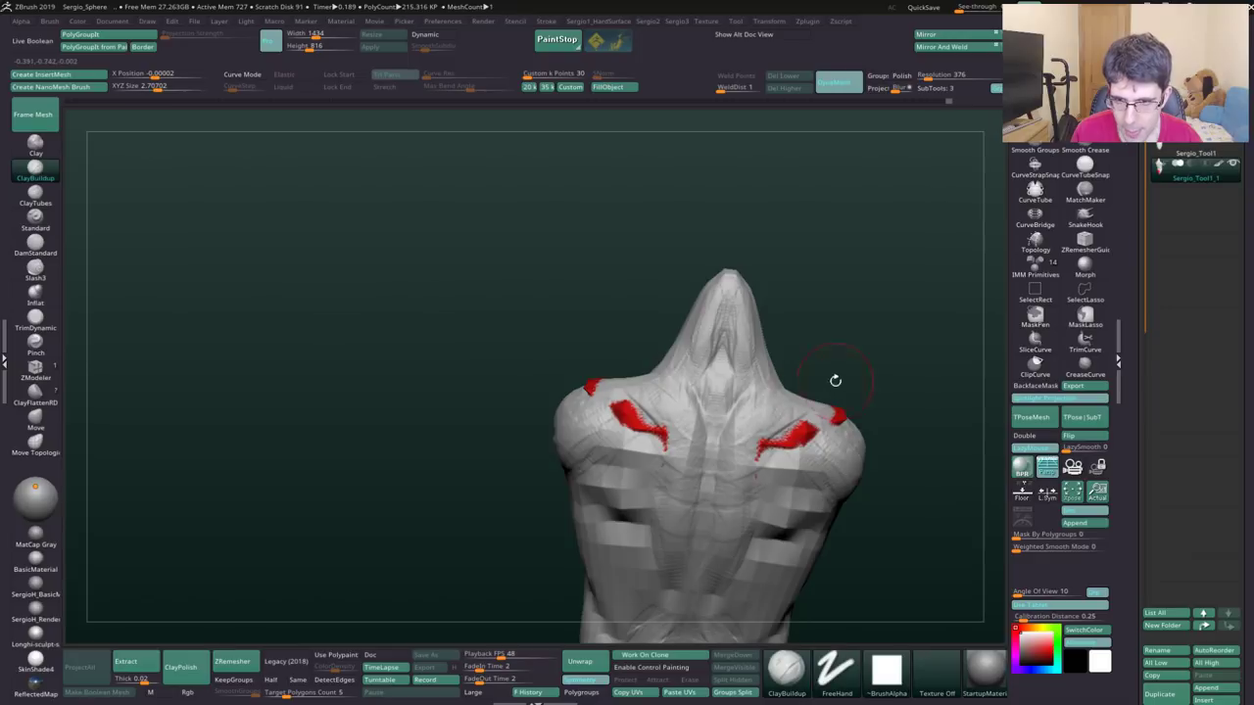
mouse_move(834, 380)
right_mouse_down()
mouse_move(794, 384)
mouse_move(798, 415)
mouse_move(735, 418)
right_mouse_up()
right_click_drag(788, 453, 699, 455)
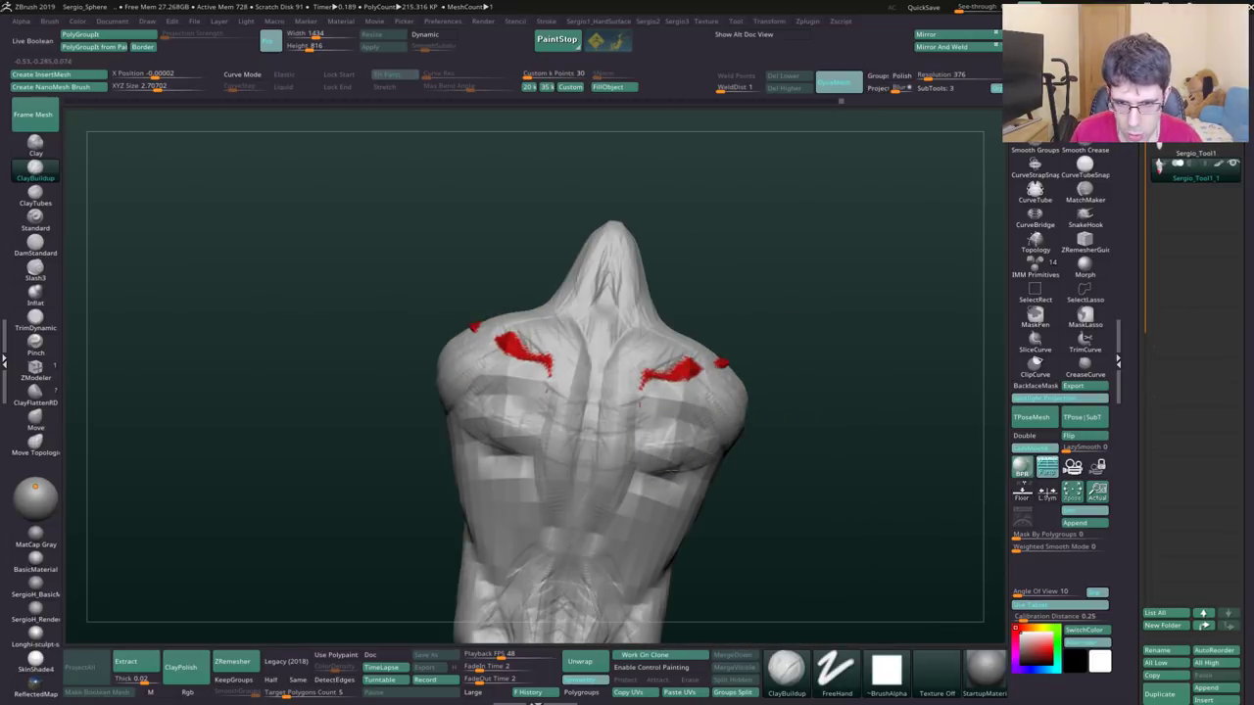
left_click_drag(695, 435, 509, 397)
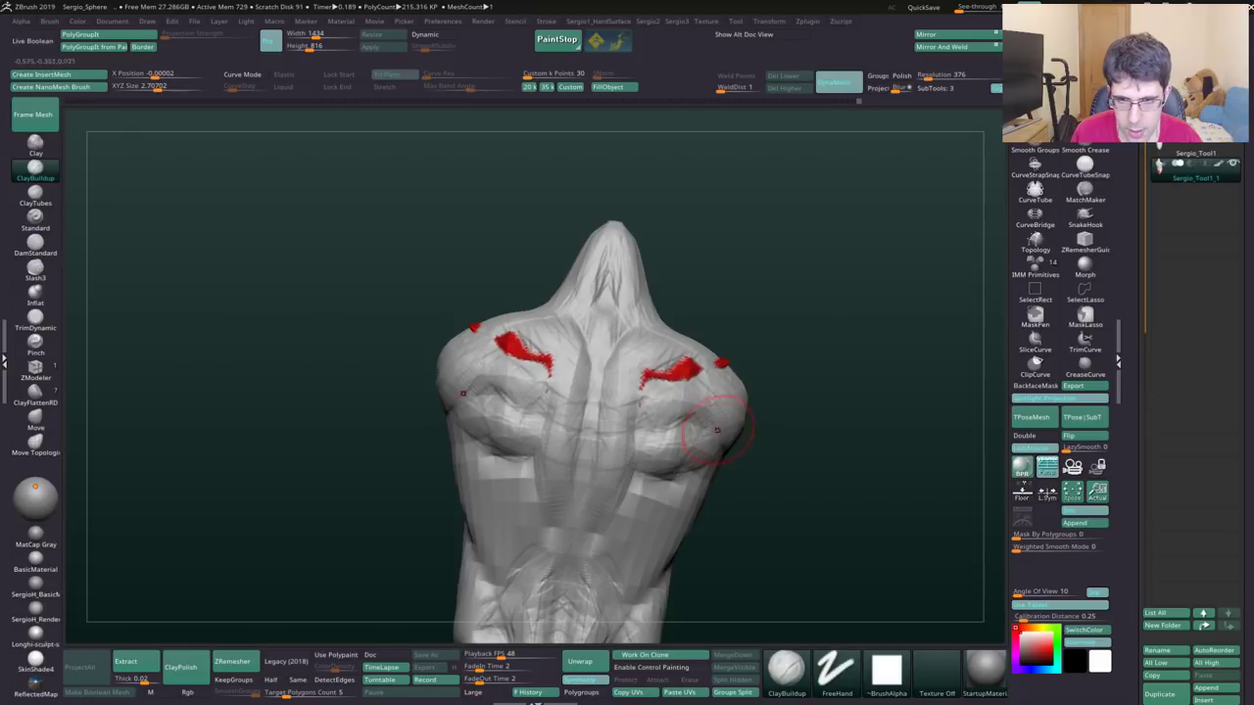
right_click_drag(716, 429, 676, 402)
right_click_drag(666, 461, 699, 477)
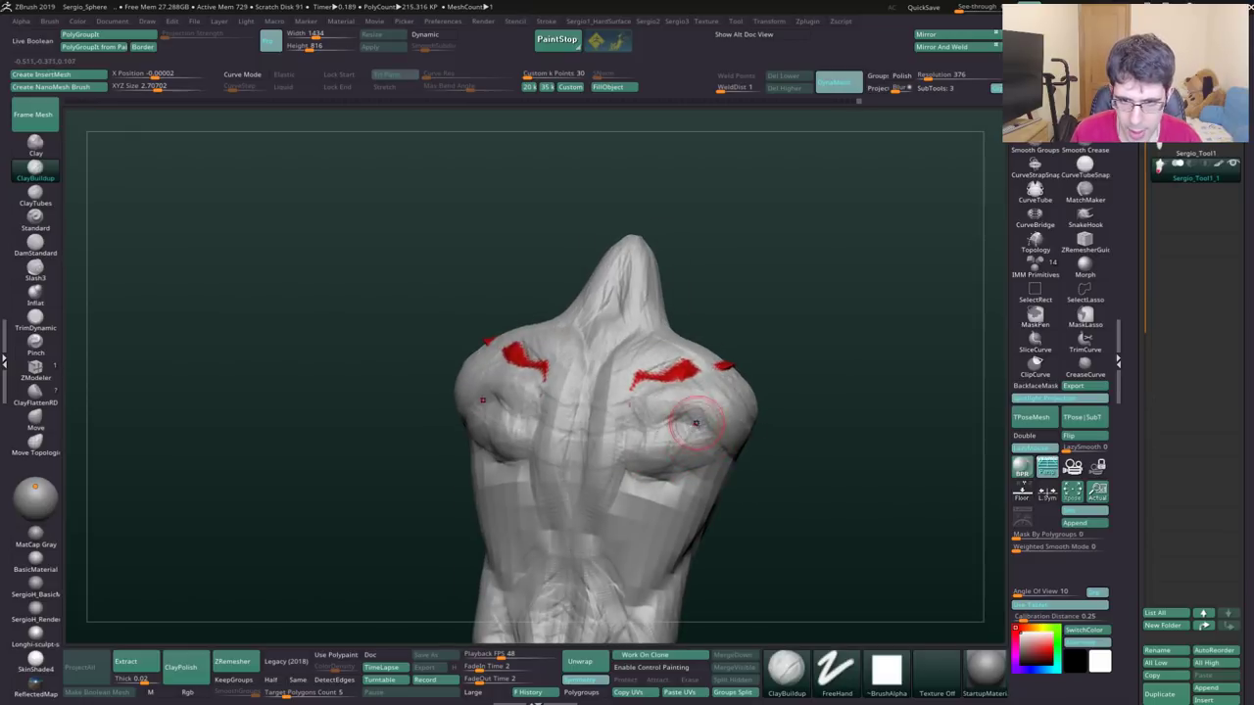
mouse_move(731, 404)
right_mouse_down()
mouse_move(696, 422)
mouse_move(673, 392)
right_mouse_up()
- Briefly switch to the Move brush (B, M, V), then return to ClayBuildup (B, C)
key("b")
key("m")
key("v")
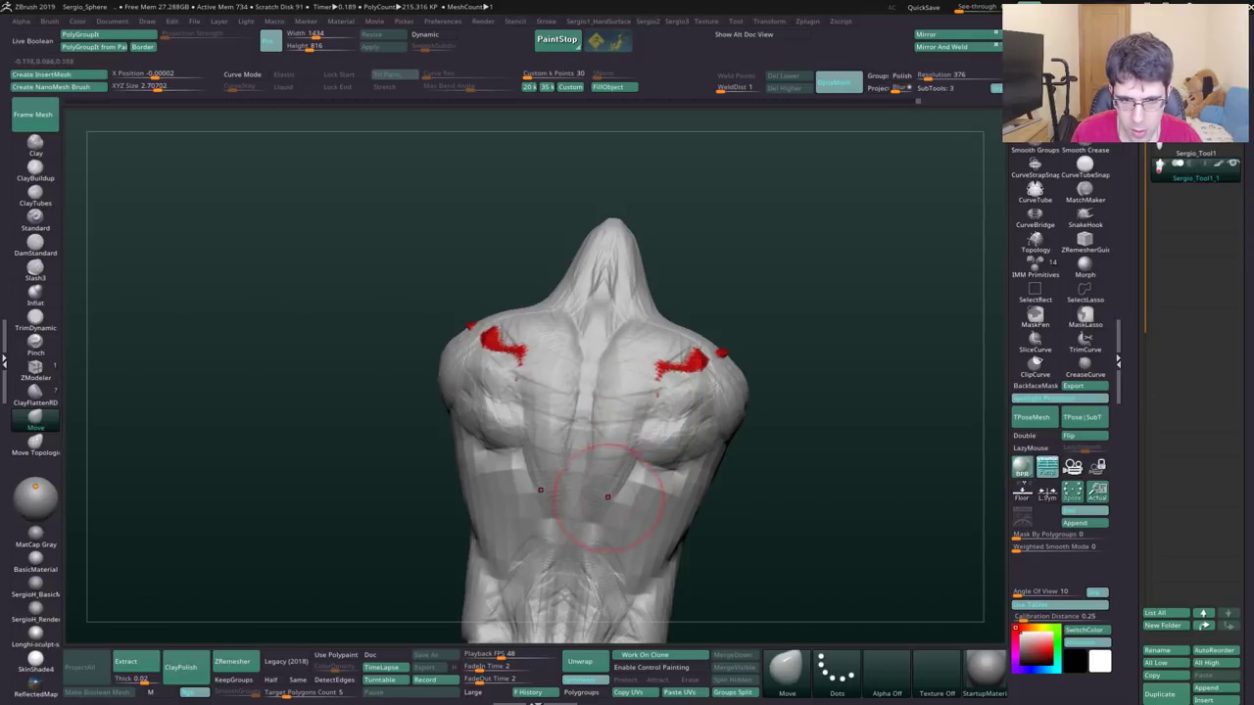
key("b")
key("c")
key("b")
right_click_drag(608, 412, 709, 411)
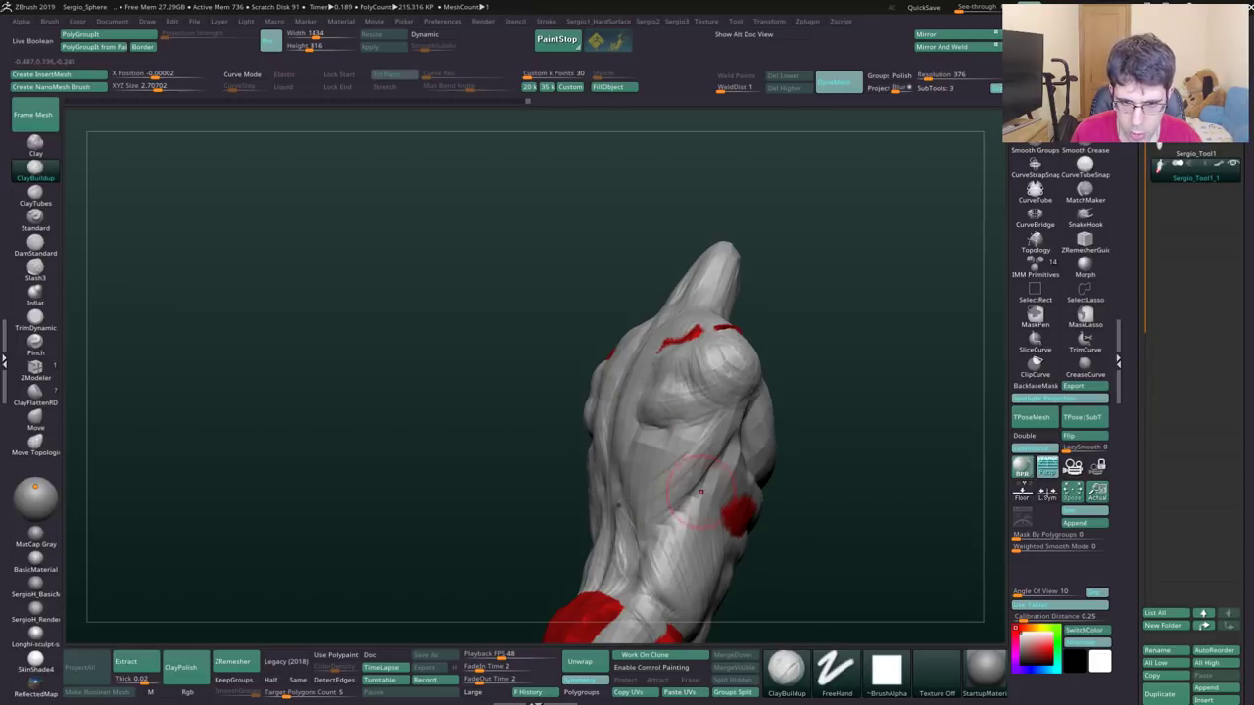
- Zoom in on the ribcage side, switching to DamStandard and then back to ClayBuildup
mouse_move(700, 492)
right_mouse_down()
mouse_move(657, 476)
mouse_move(712, 396)
right_mouse_up()
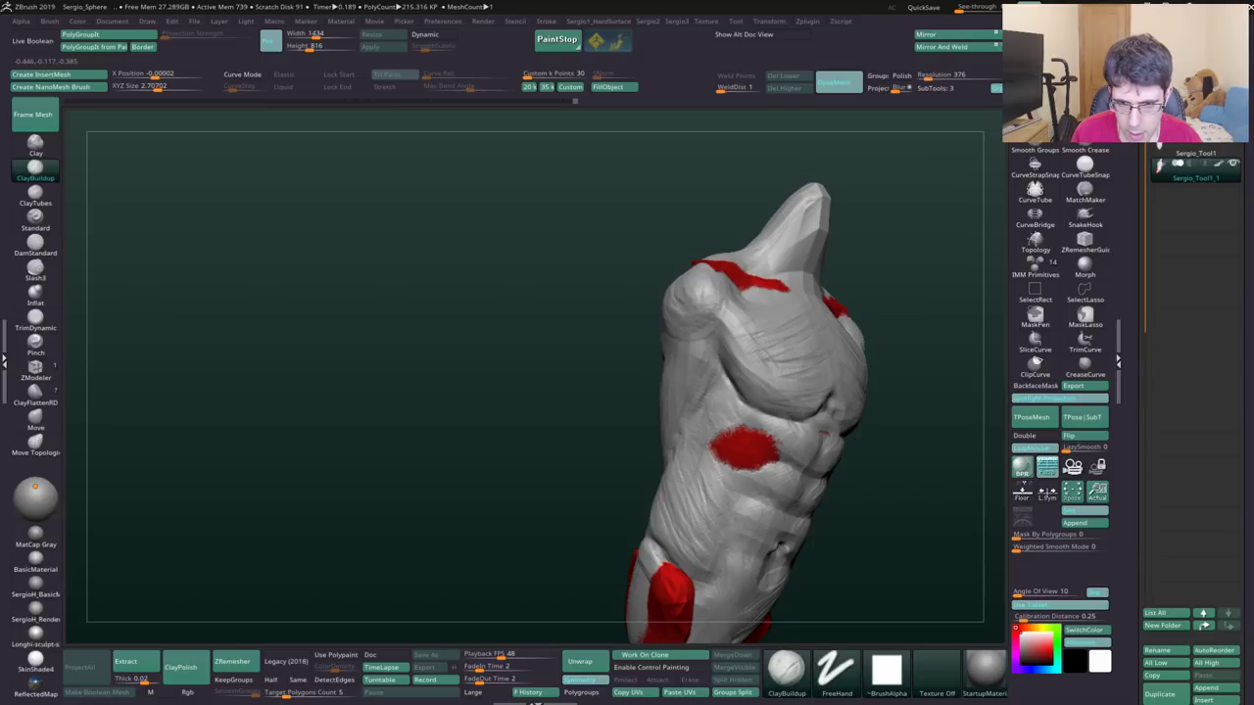
mouse_move(748, 476)
right_mouse_down()
mouse_move(886, 317)
mouse_move(805, 358)
mouse_move(755, 420)
mouse_move(764, 398)
right_mouse_up()
key("b")
key("d")
key("s")
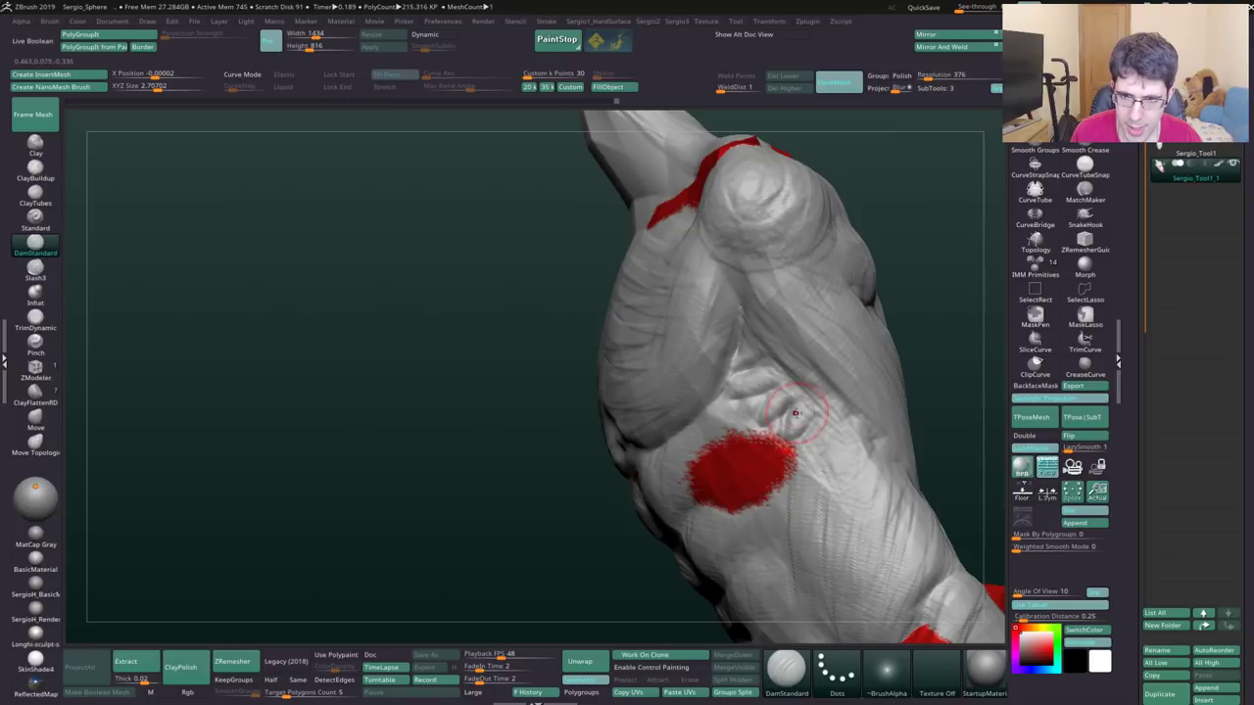
right_click_drag(776, 368, 764, 371)
key("b")
key("c")
key("b")
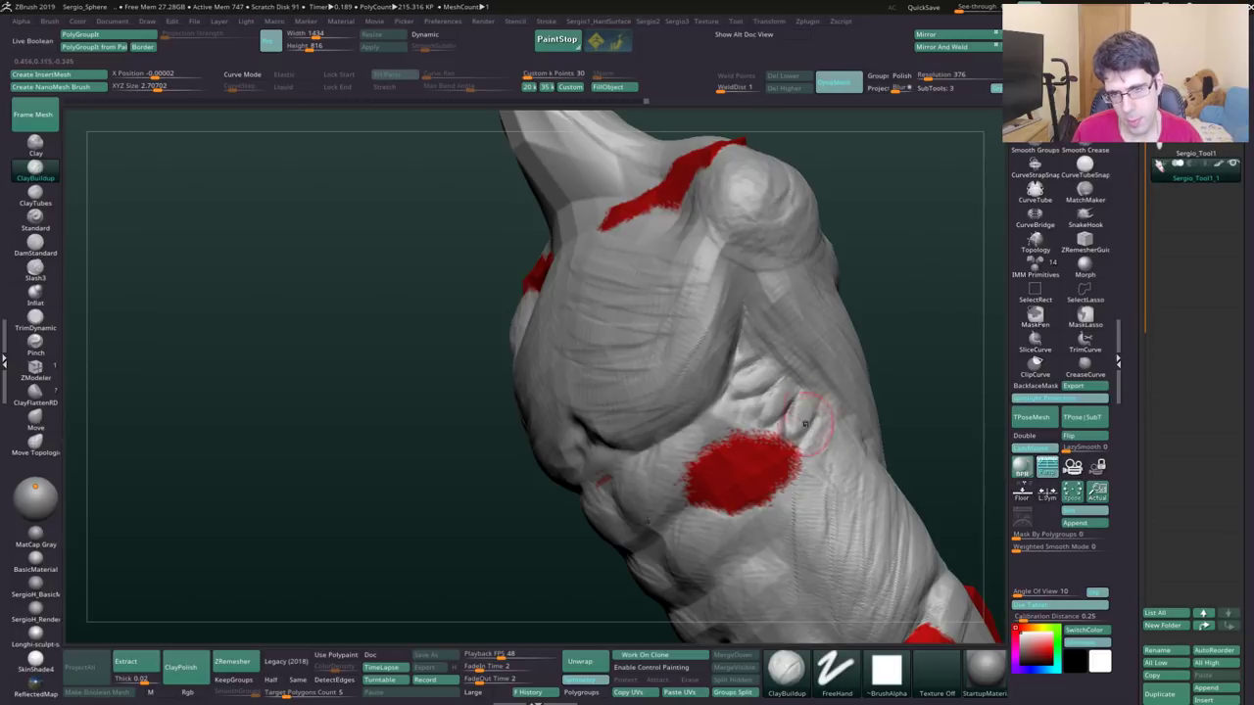
- Fill the object with white to remove the red polypaint
right_click_drag(804, 423, 806, 403)
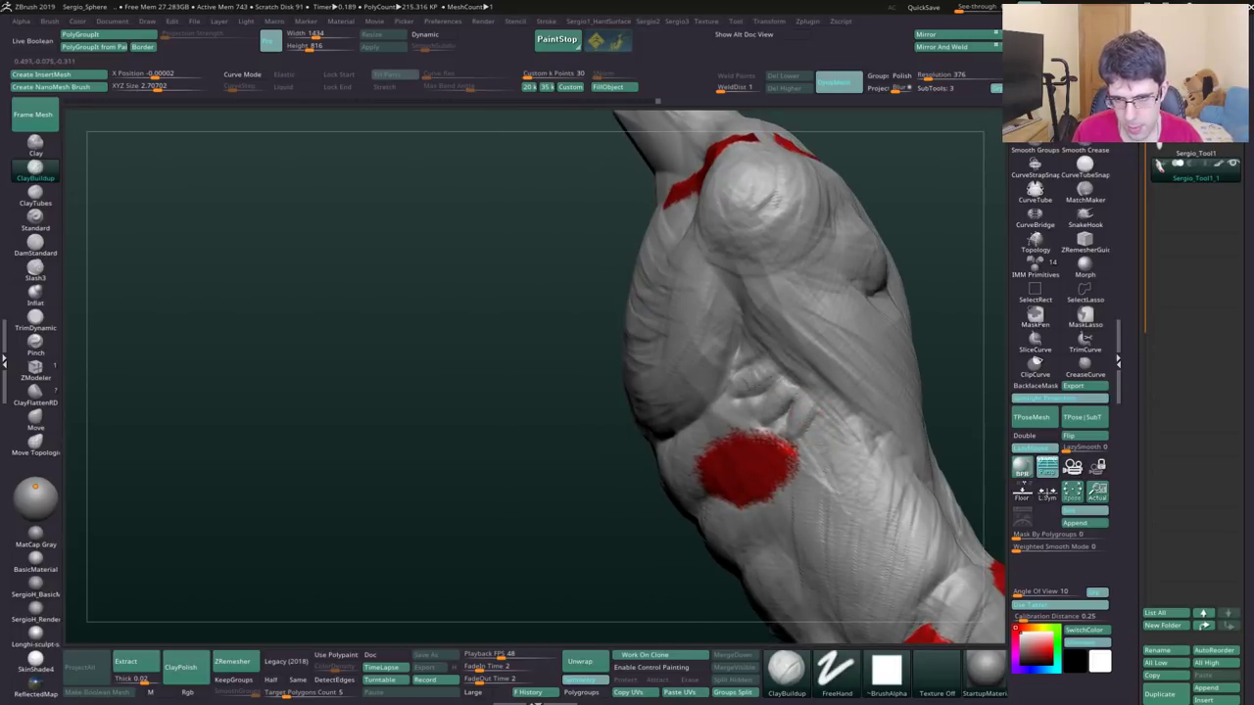
mouse_move(747, 333)
right_mouse_down()
mouse_move(781, 405)
mouse_move(612, 131)
right_mouse_up()
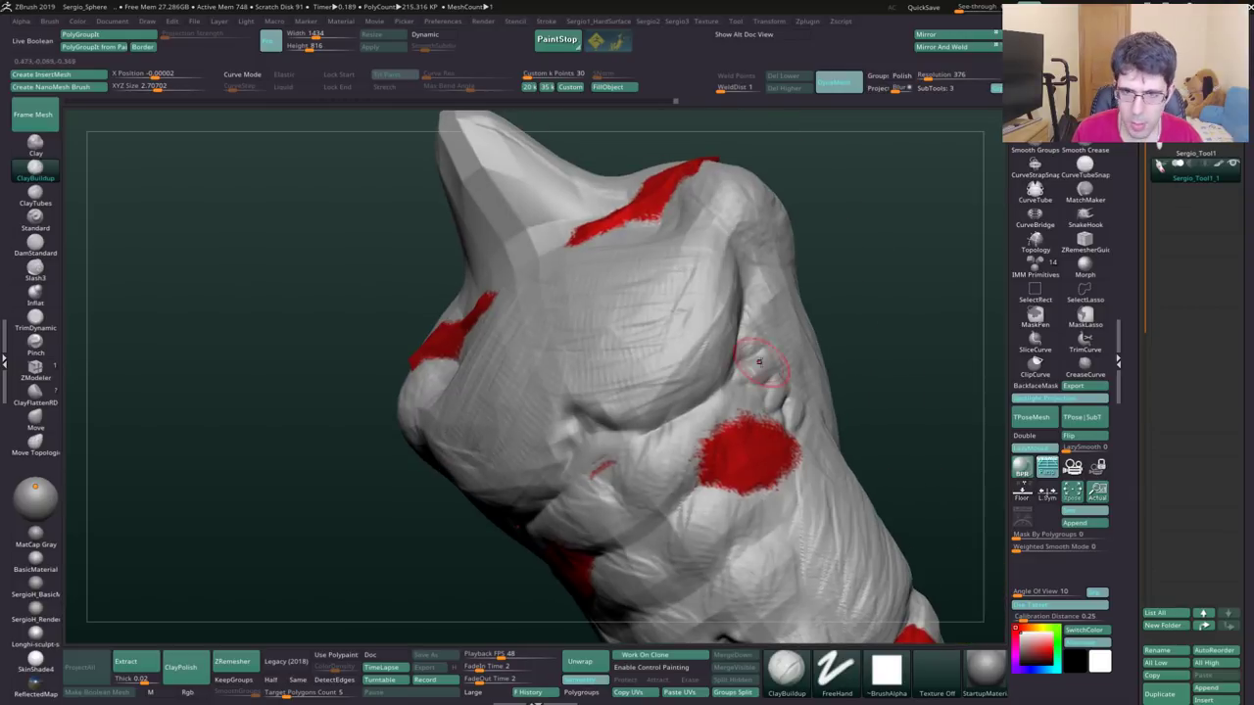
left_click(621, 90)
- Add small clay marks near the shoulder from front and underside angles
mouse_move(862, 373)
right_mouse_down()
mouse_move(759, 446)
mouse_move(734, 414)
mouse_move(722, 448)
mouse_move(803, 294)
right_mouse_up()
left_click_drag(803, 298, 794, 292)
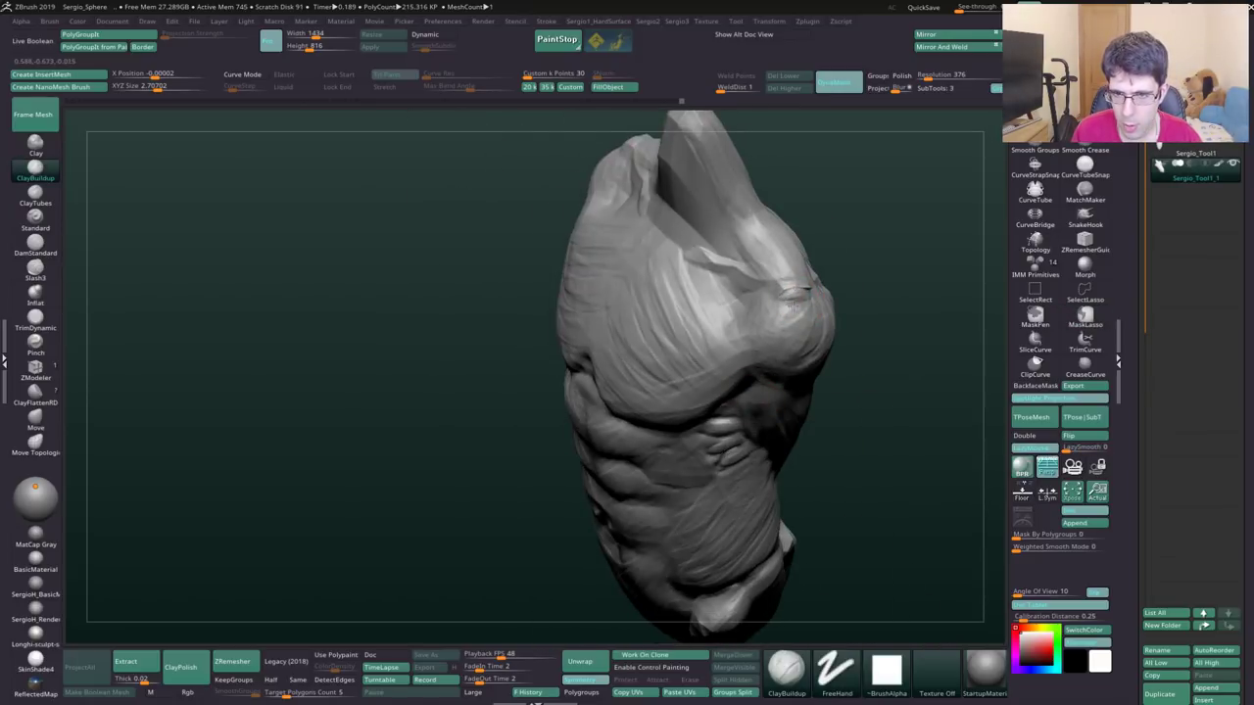
right_click_drag(814, 326, 742, 219)
mouse_move(742, 218)
left_mouse_down()
mouse_move(694, 238)
mouse_move(744, 268)
left_mouse_up()
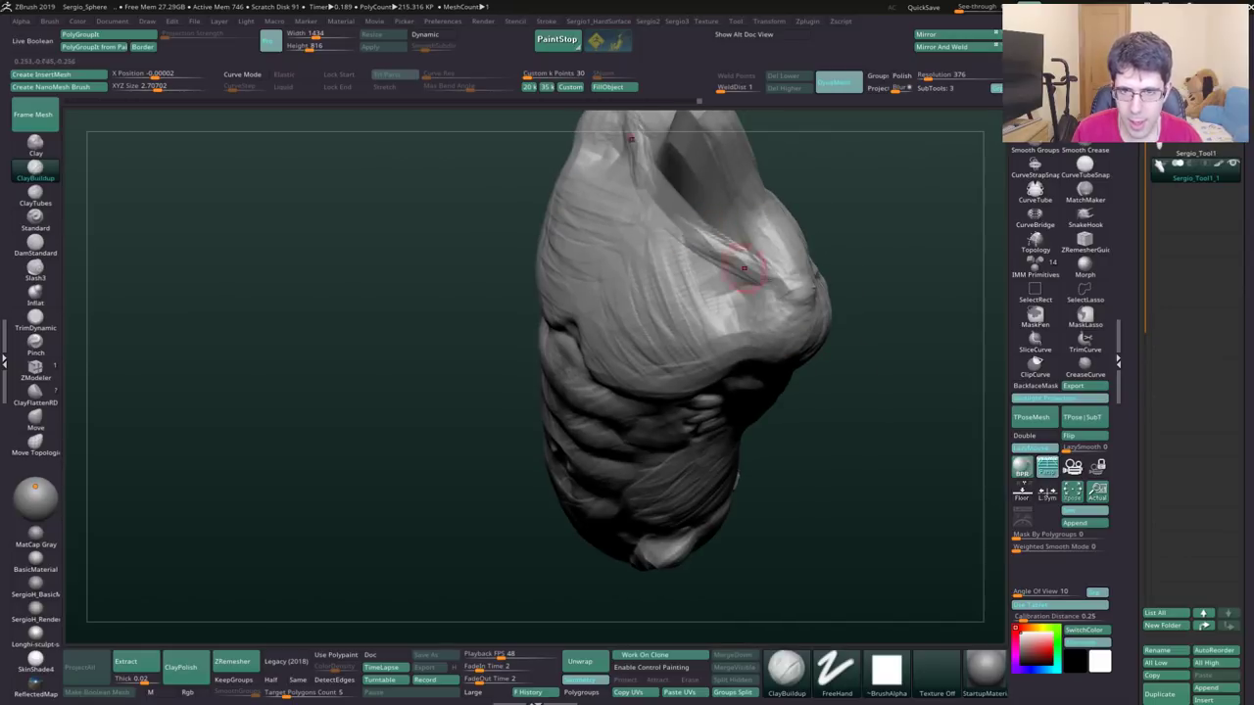
right_click_drag(671, 230, 676, 235, "ctrl")
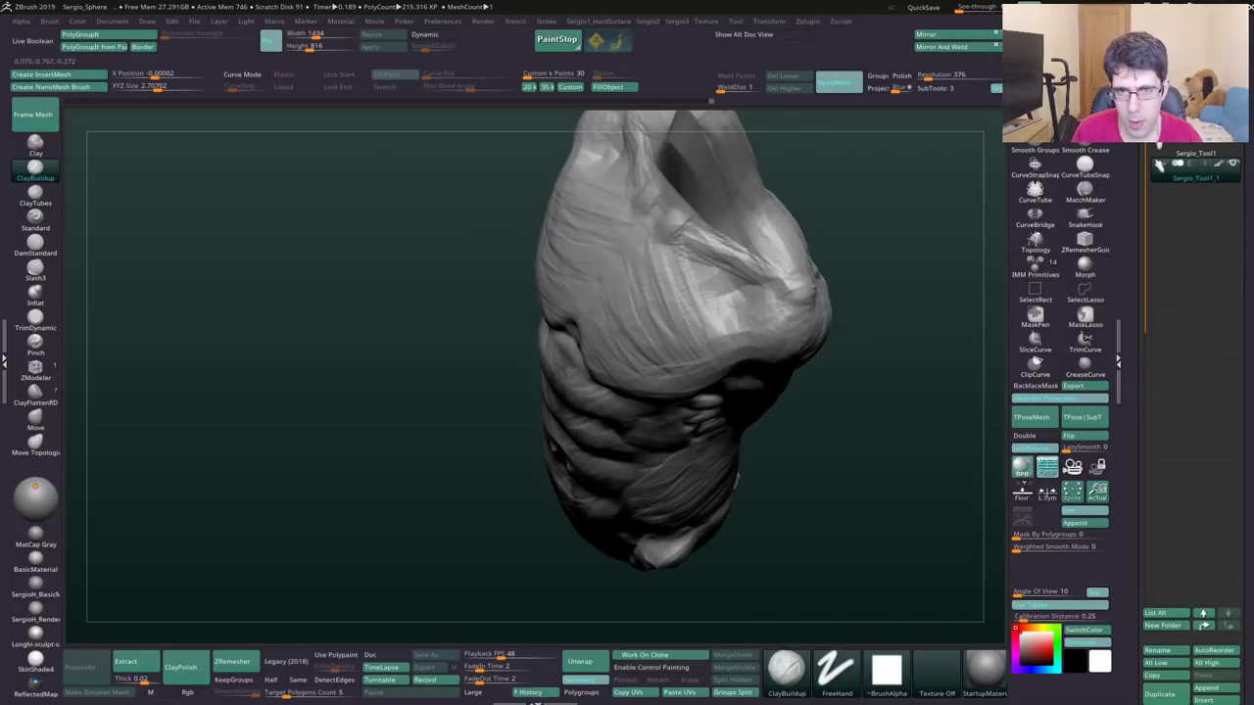
- From the back, smooth and round out the faceted neck with clay strokes
right_click_drag(764, 227, 780, 199)
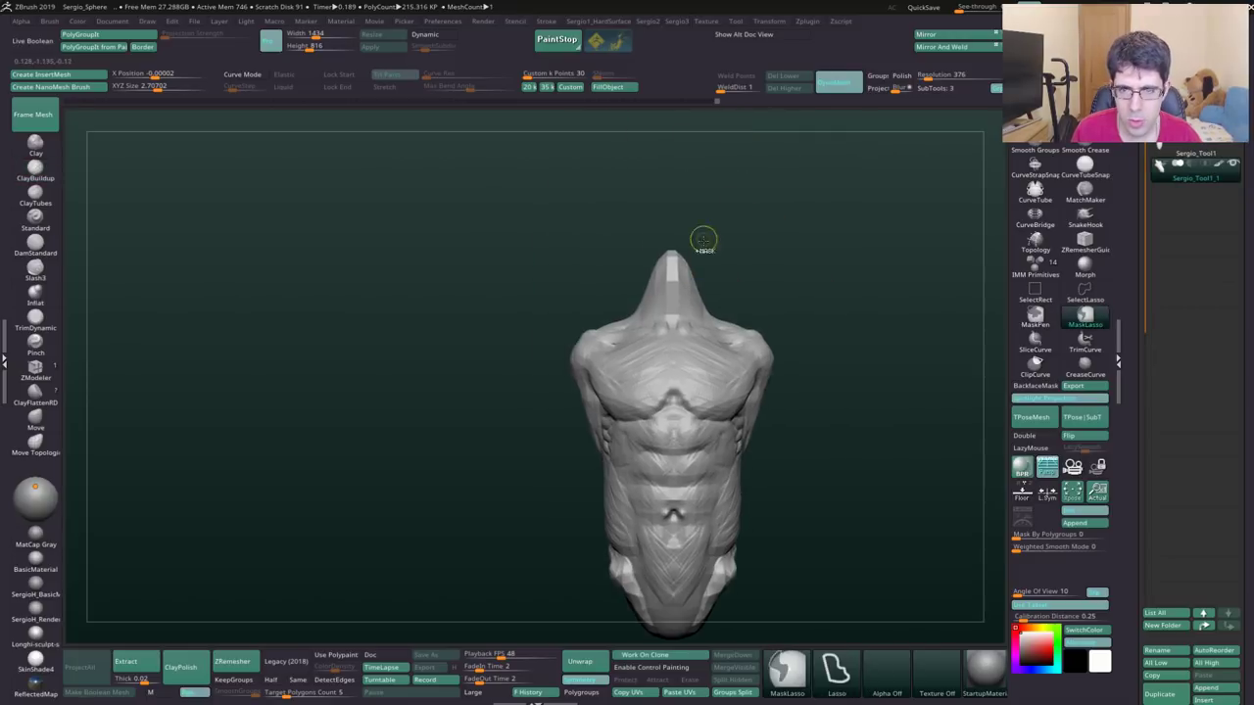
right_click_drag(702, 238, 704, 293)
mouse_move(704, 293)
left_mouse_down()
mouse_move(644, 364)
mouse_move(602, 255)
mouse_move(659, 216)
mouse_move(664, 314)
mouse_move(701, 392)
left_mouse_up()
mouse_move(590, 294)
left_mouse_down()
mouse_move(676, 225)
mouse_move(686, 293)
left_mouse_up()
mouse_move(686, 231)
left_mouse_down()
mouse_move(697, 319)
mouse_move(588, 225)
mouse_move(603, 314)
left_mouse_up()
mouse_move(603, 230)
left_mouse_down()
mouse_move(586, 328)
mouse_move(686, 323)
mouse_move(715, 367)
left_mouse_up()
- Build up the right shoulder-neck crease and refine the left neck contour
right_click_drag(686, 399, 732, 421)
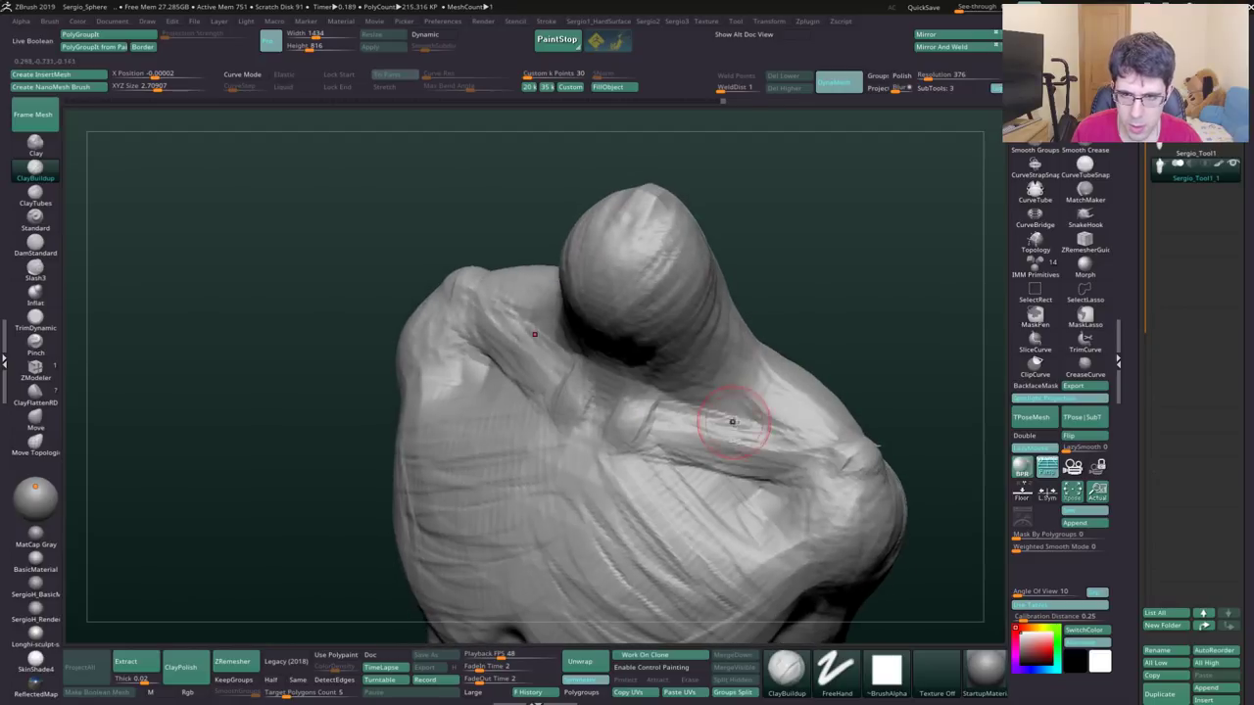
mouse_move(729, 406)
left_mouse_down()
mouse_move(705, 387)
mouse_move(715, 416)
mouse_move(749, 380)
mouse_move(793, 436)
left_mouse_up()
mouse_move(706, 411)
left_mouse_down()
mouse_move(765, 445)
mouse_move(789, 441)
left_mouse_up()
right_click_drag(686, 405, 694, 349)
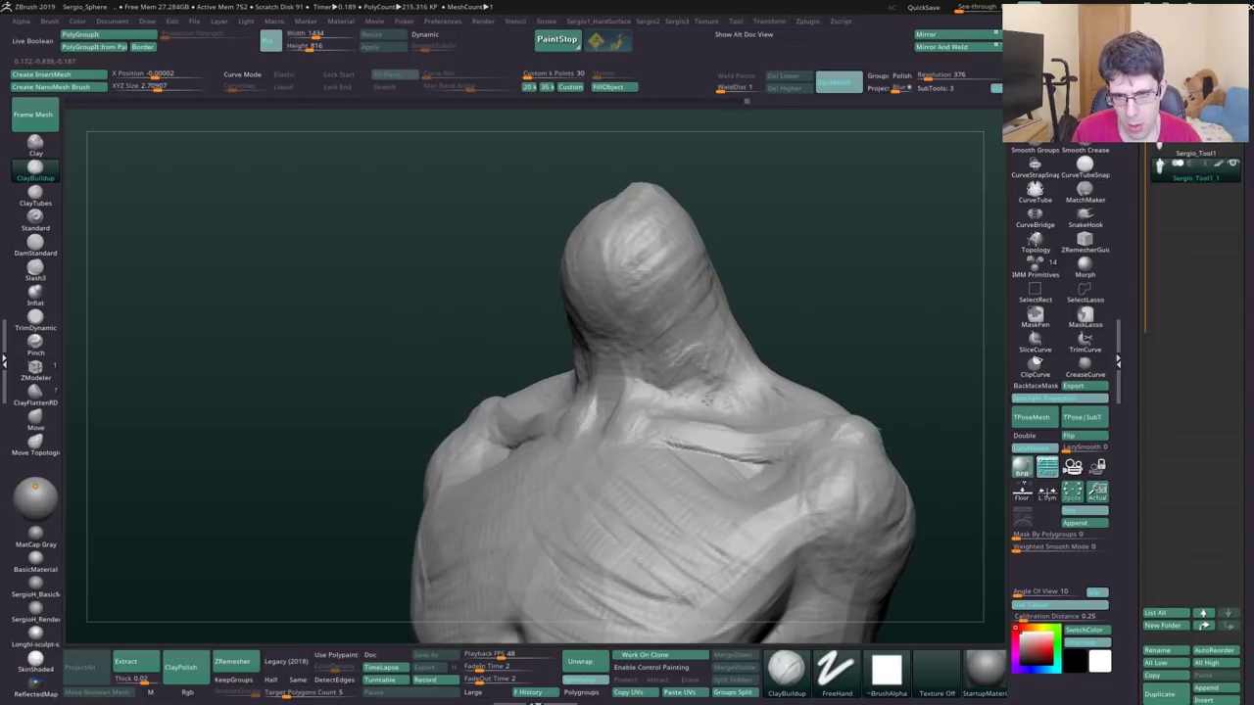
left_click_drag(635, 394, 587, 353)
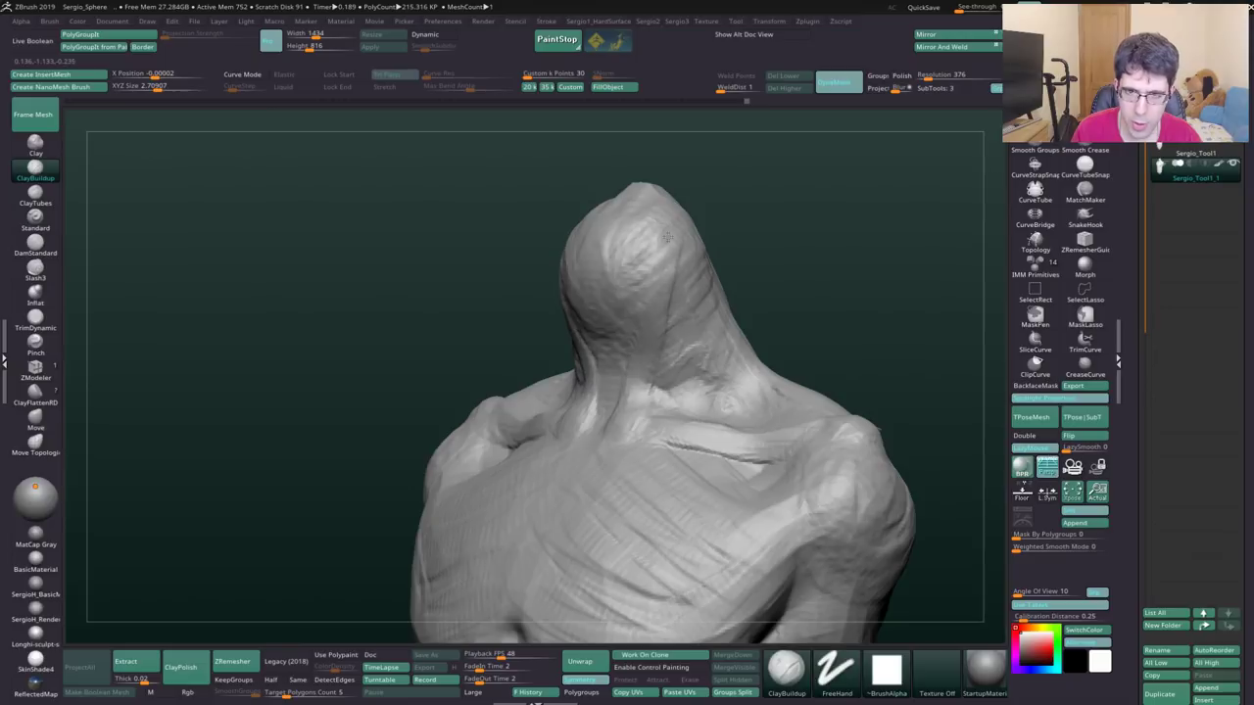
left_click_drag(666, 237, 582, 372)
- Orbit to a back view of the neck and switch to the Move brush
right_click_drag(652, 294, 728, 163)
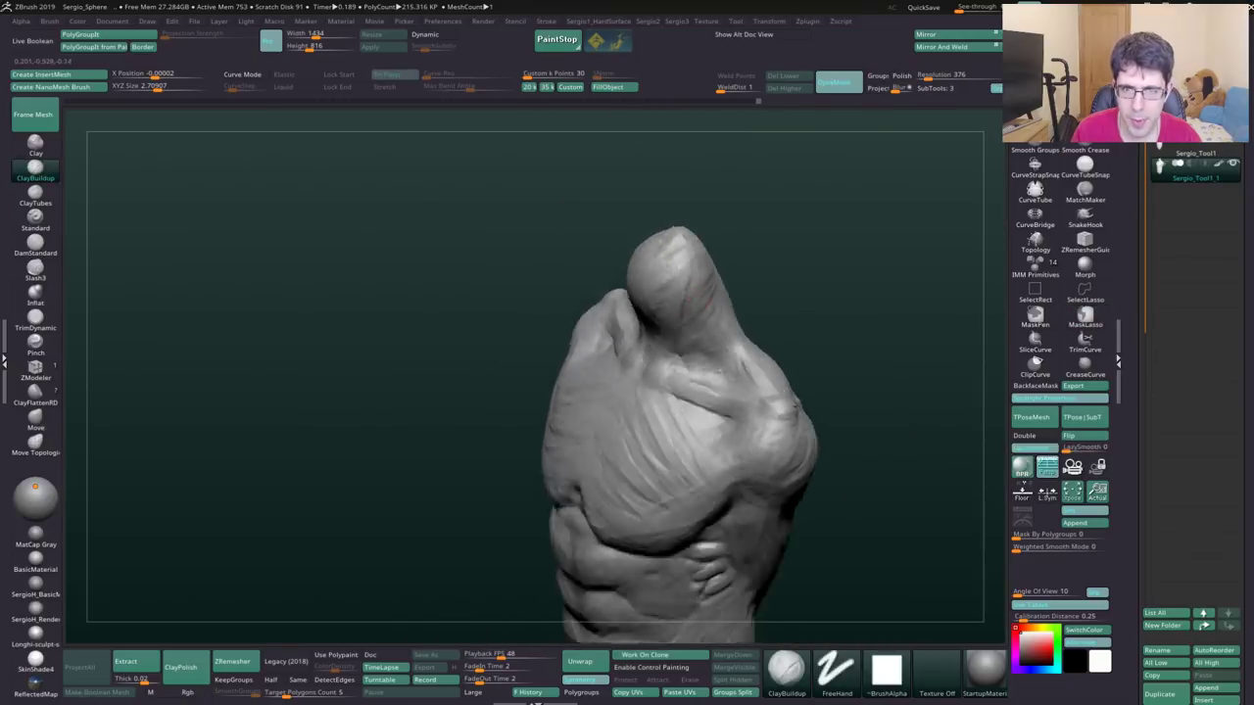
mouse_move(686, 294)
right_mouse_down()
mouse_move(686, 350)
mouse_move(672, 336)
right_mouse_up()
left_click_drag(672, 336, 666, 362)
right_click_drag(666, 362, 736, 345)
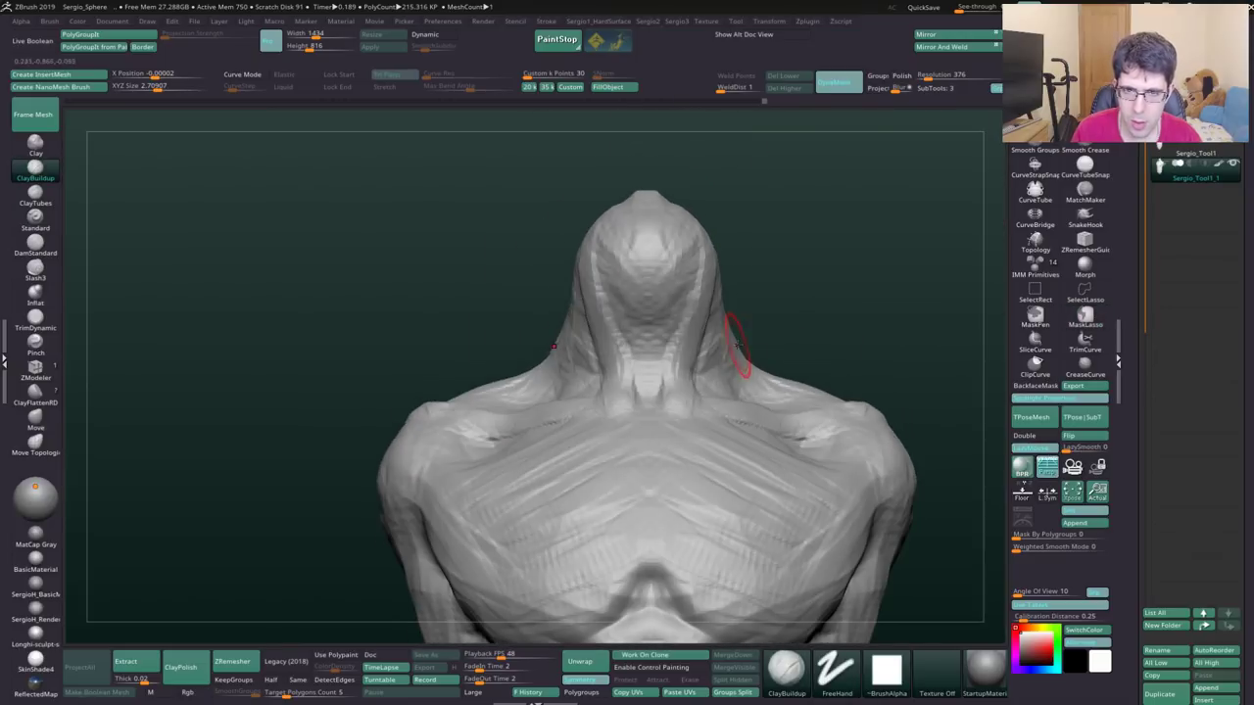
key("b")
key("m")
key("v")
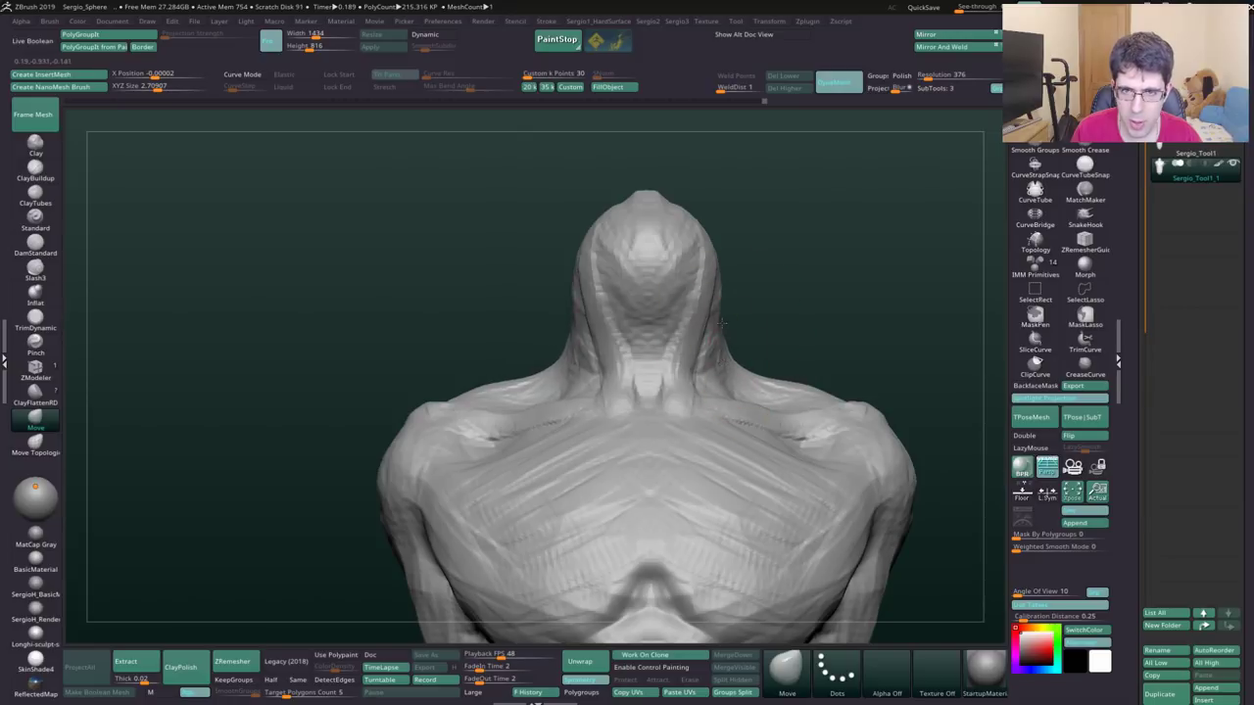
- Switch to ClayBuildup, resize it, and build up clay on the lower end of the torso
mouse_move(722, 323)
right_mouse_down()
mouse_move(739, 317)
mouse_move(719, 260)
mouse_move(699, 336)
mouse_move(718, 350)
right_mouse_up()
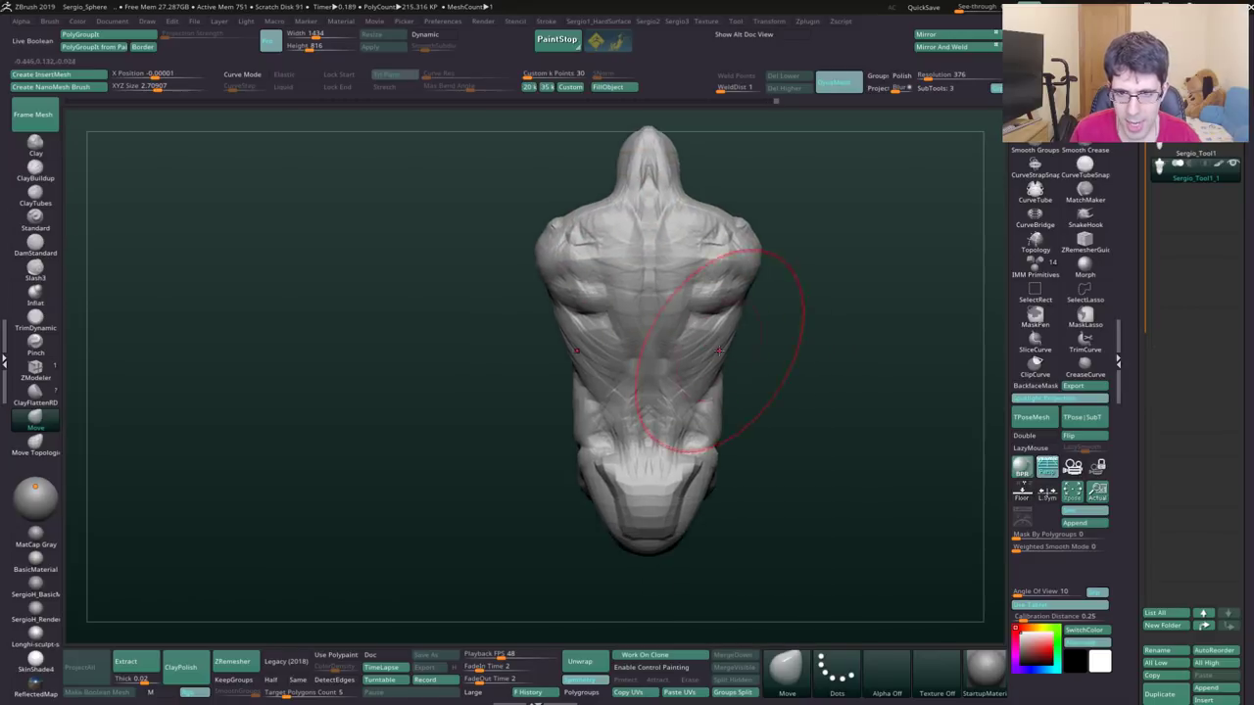
mouse_move(725, 442)
right_mouse_down()
mouse_move(687, 405)
mouse_move(686, 460)
mouse_move(716, 367)
right_mouse_up()
key("b")
key("c")
key("b")
key("s")
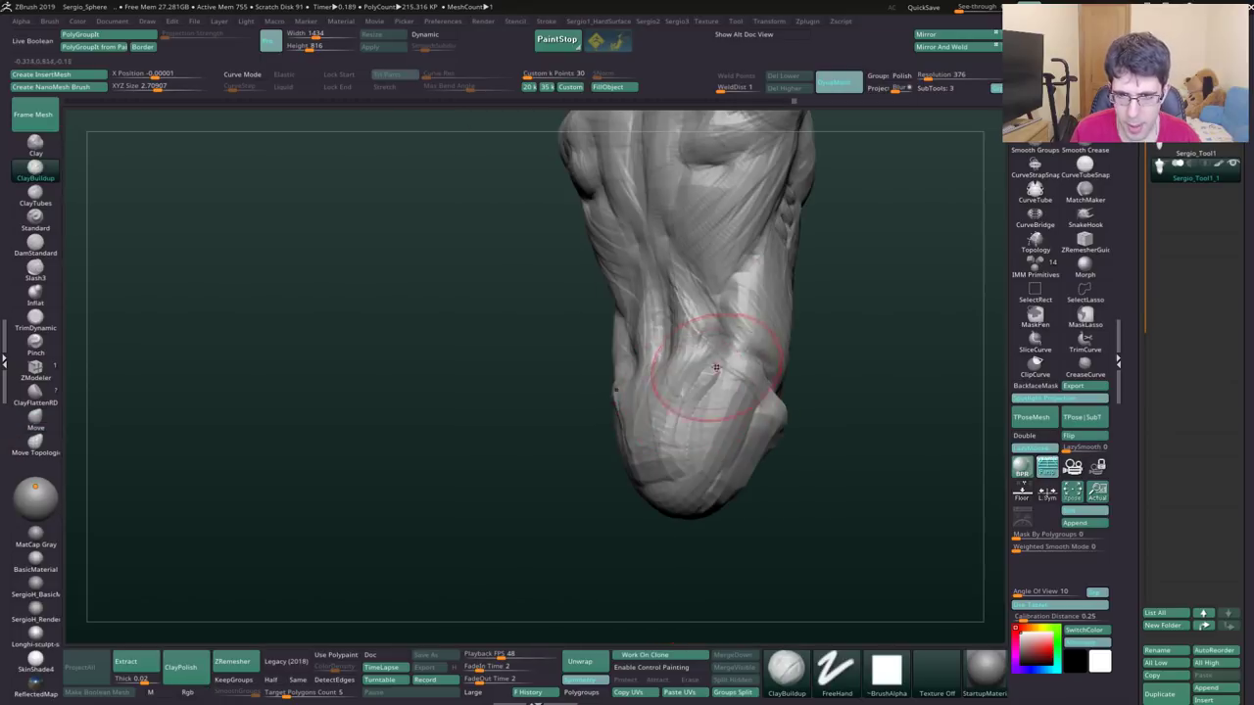
left_click_drag(716, 368, 652, 436)
left_click_drag(654, 352, 627, 470)
left_click_drag(637, 397, 617, 485)
left_click_drag(725, 441, 744, 480)
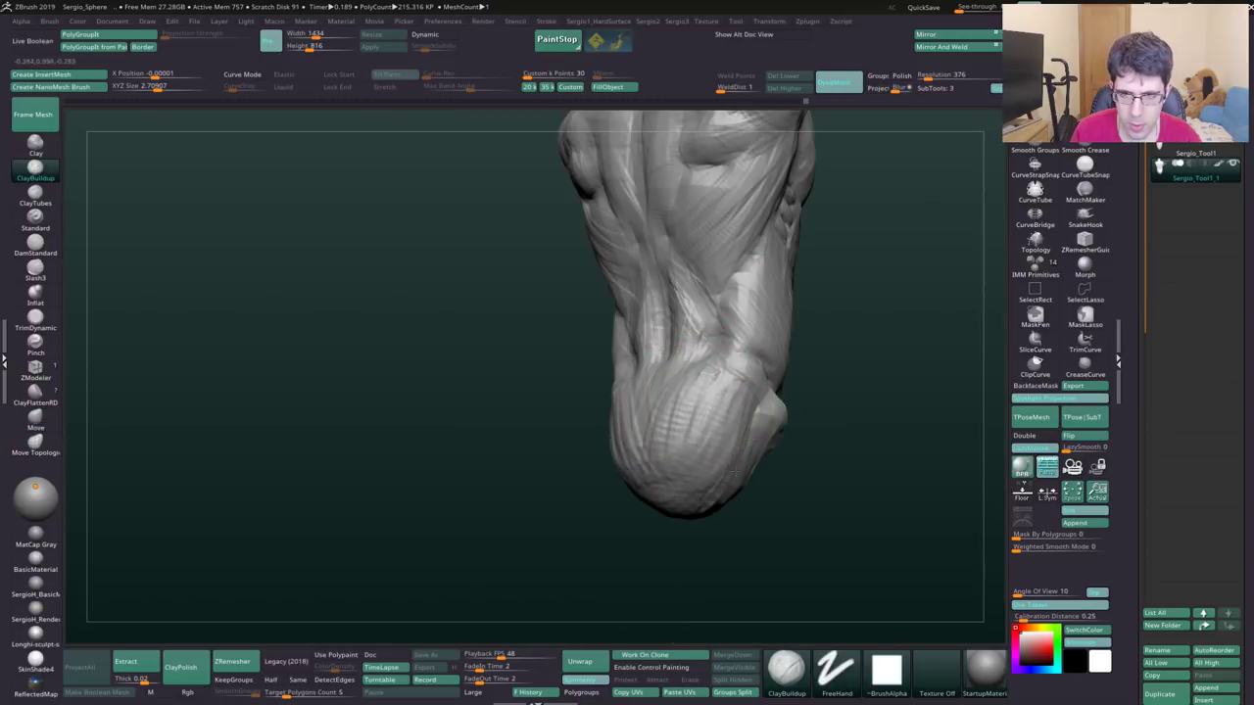
- Reshape and smooth the lower bulge with further clay strokes
right_click_drag(710, 451, 676, 421)
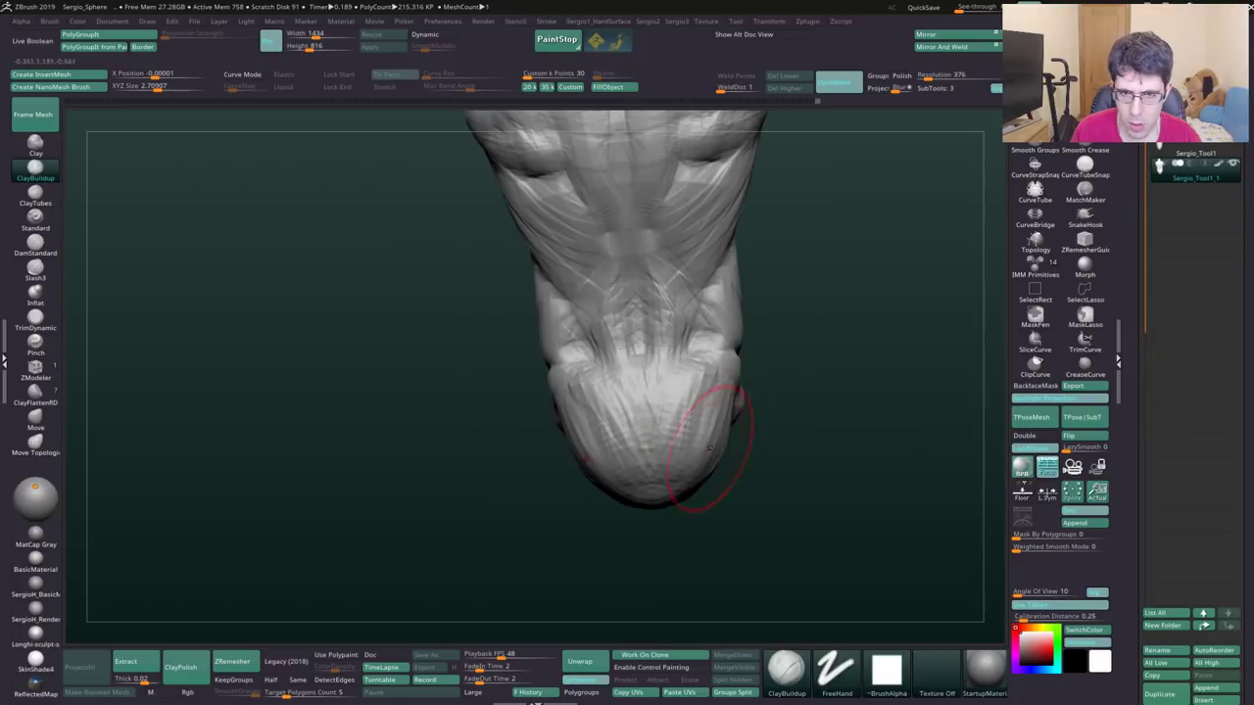
right_click_drag(686, 476, 708, 390)
left_click_drag(708, 390, 725, 480, "shift")
left_click_drag(617, 392, 636, 481, "shift")
left_click_drag(676, 421, 637, 490, "shift")
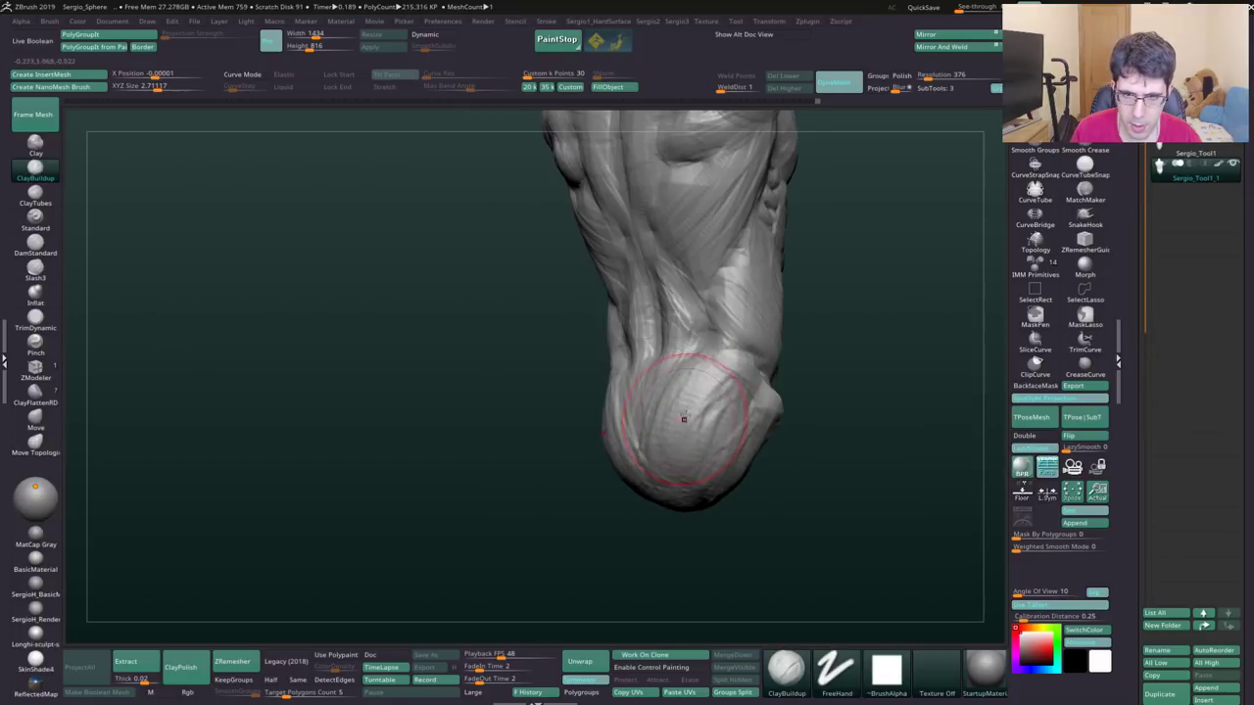
left_click_drag(635, 377, 635, 465, "shift")
- Carve crease detail into the lower back, then orbit to an upright front view
right_click_drag(724, 469, 722, 373)
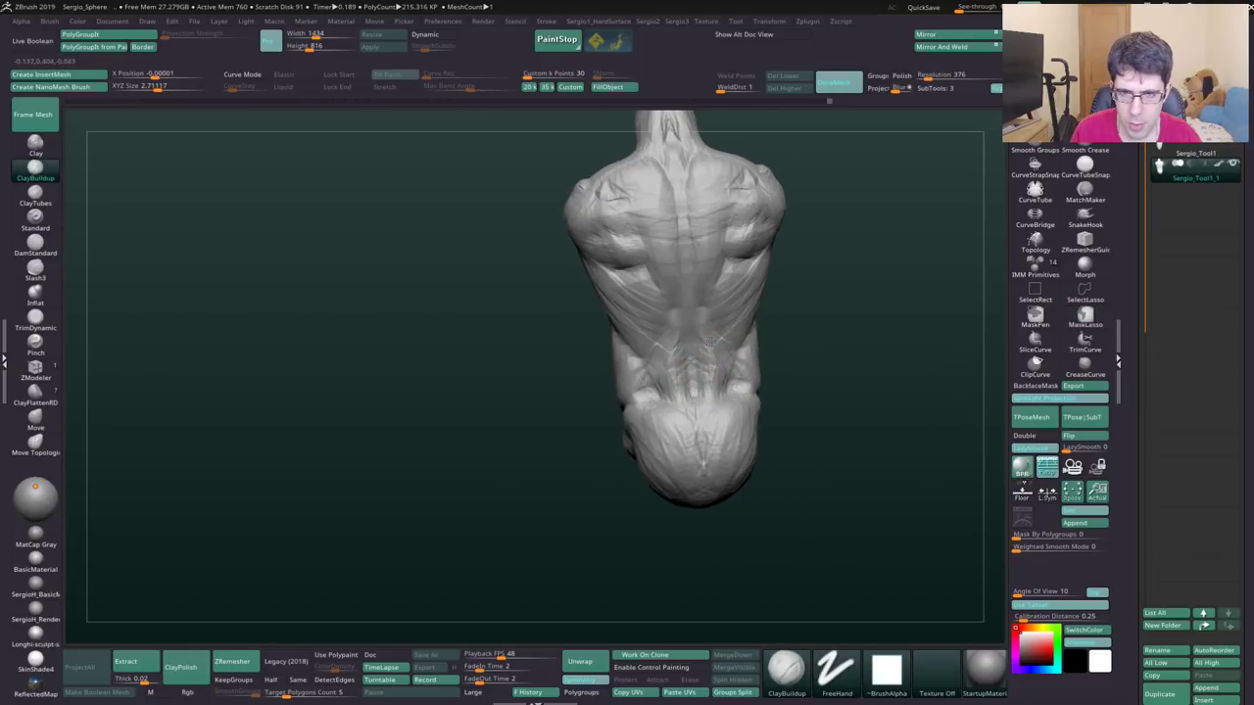
left_click_drag(710, 341, 719, 338)
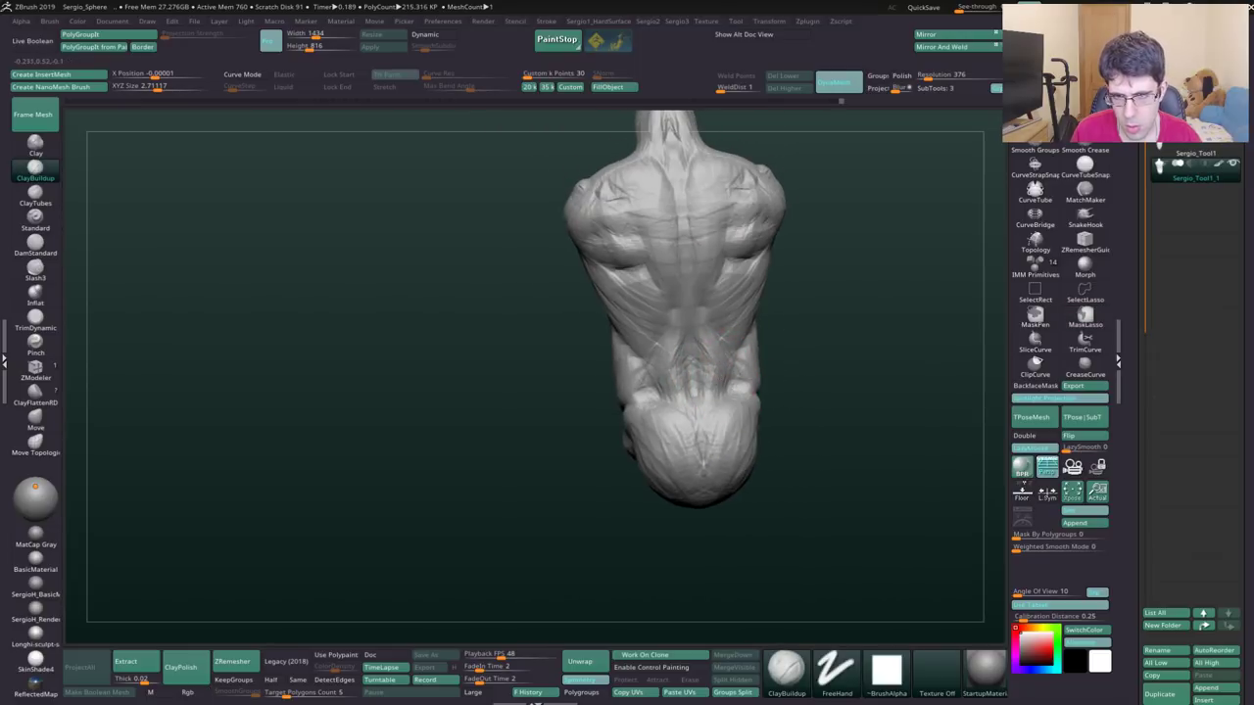
mouse_move(743, 387)
right_mouse_down()
mouse_move(698, 240)
mouse_move(755, 406)
right_mouse_up()
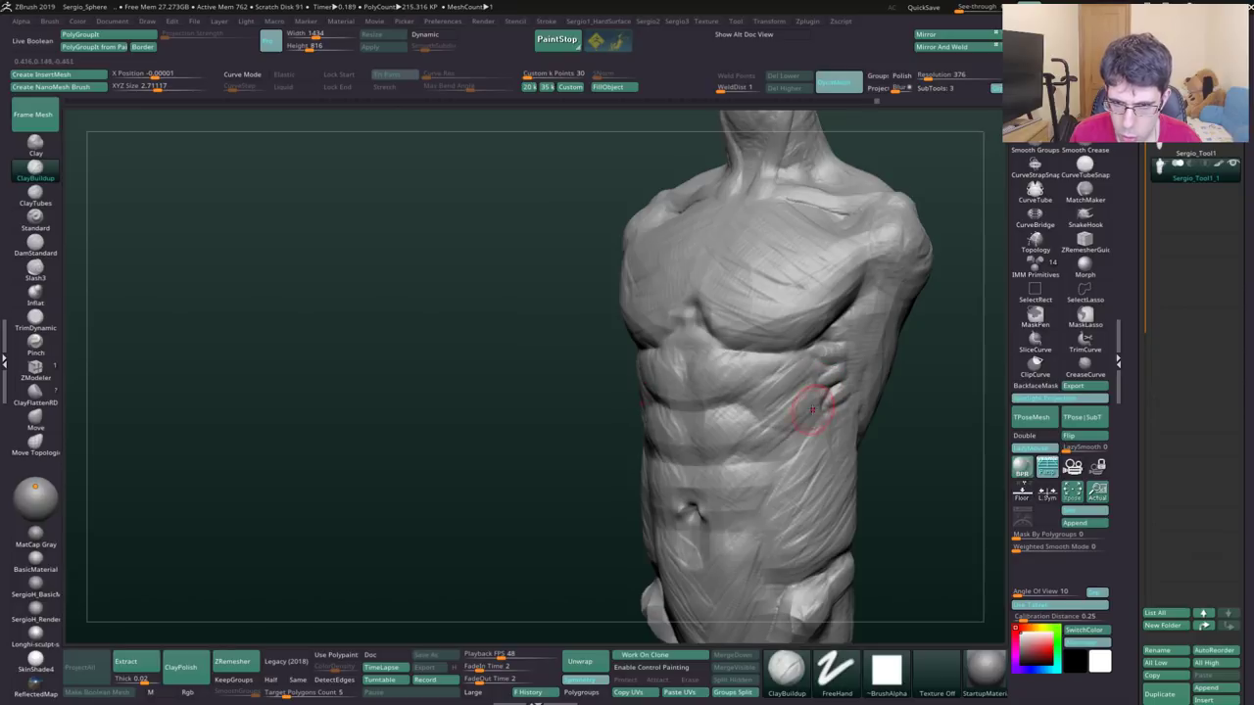
- Orbit the torso through front, three-quarter, underside and side views
right_click_drag(760, 513, 758, 491, "shift")
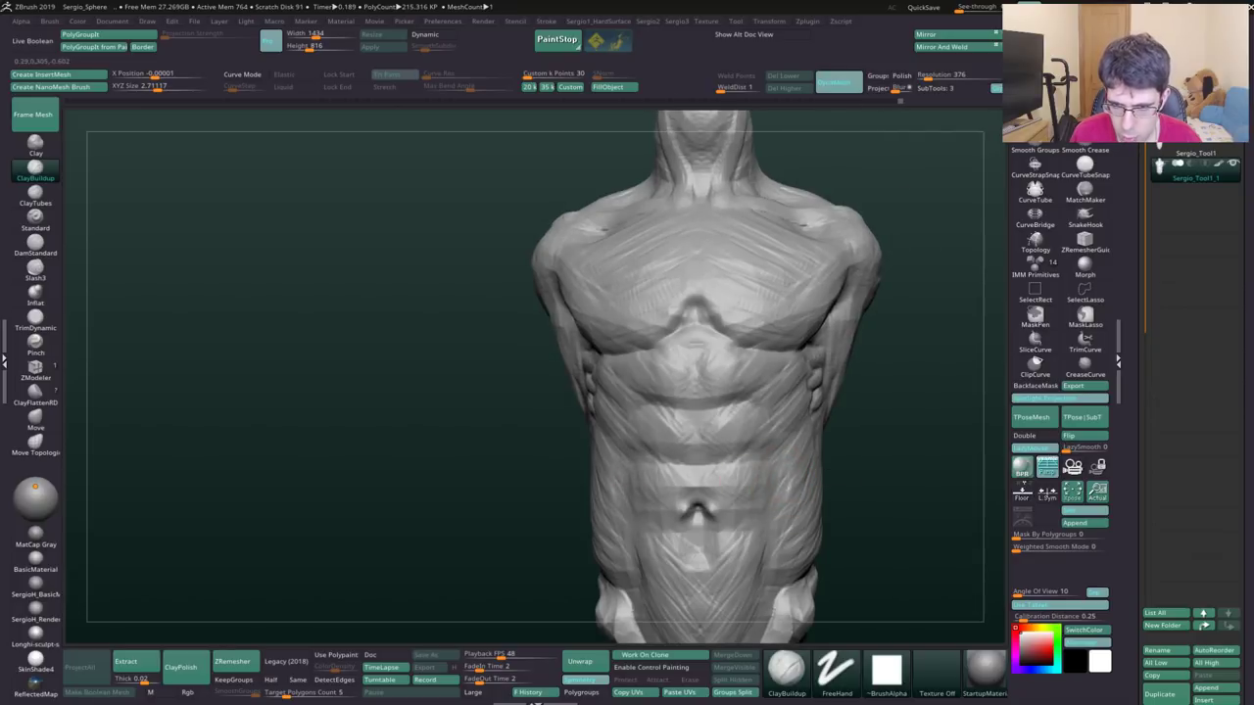
right_click_drag(789, 501, 778, 480)
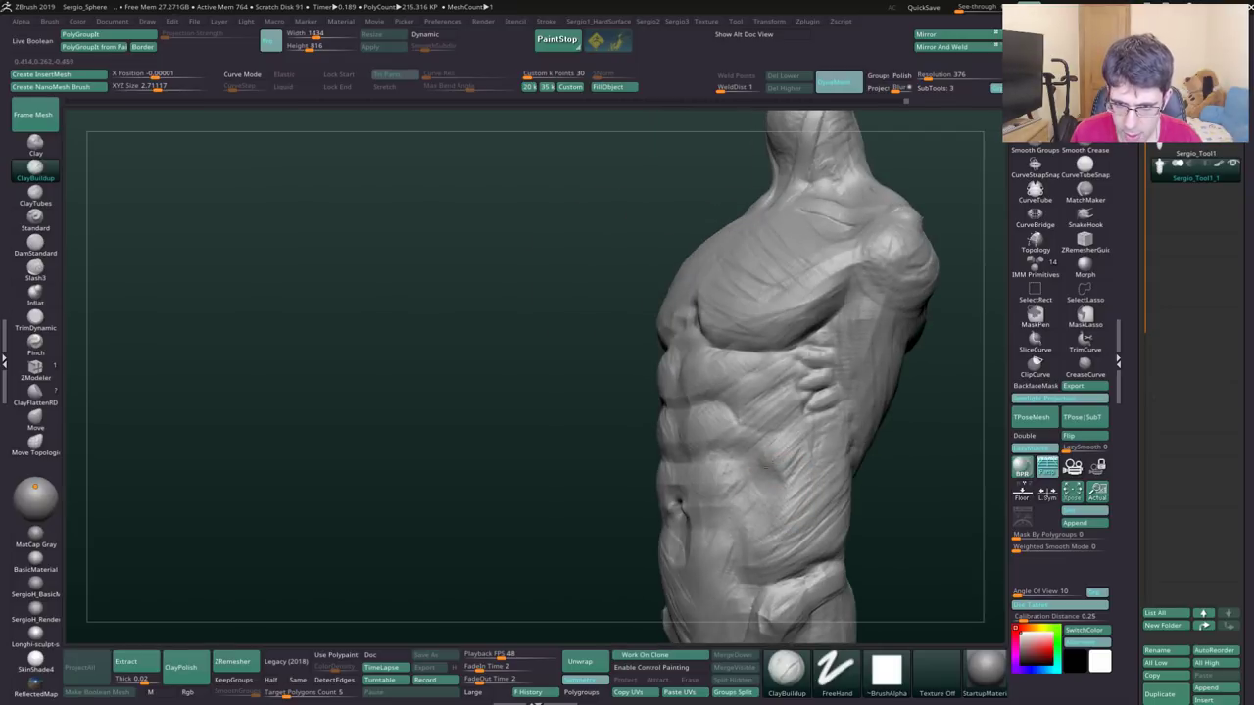
left_click_drag(819, 432, 773, 418)
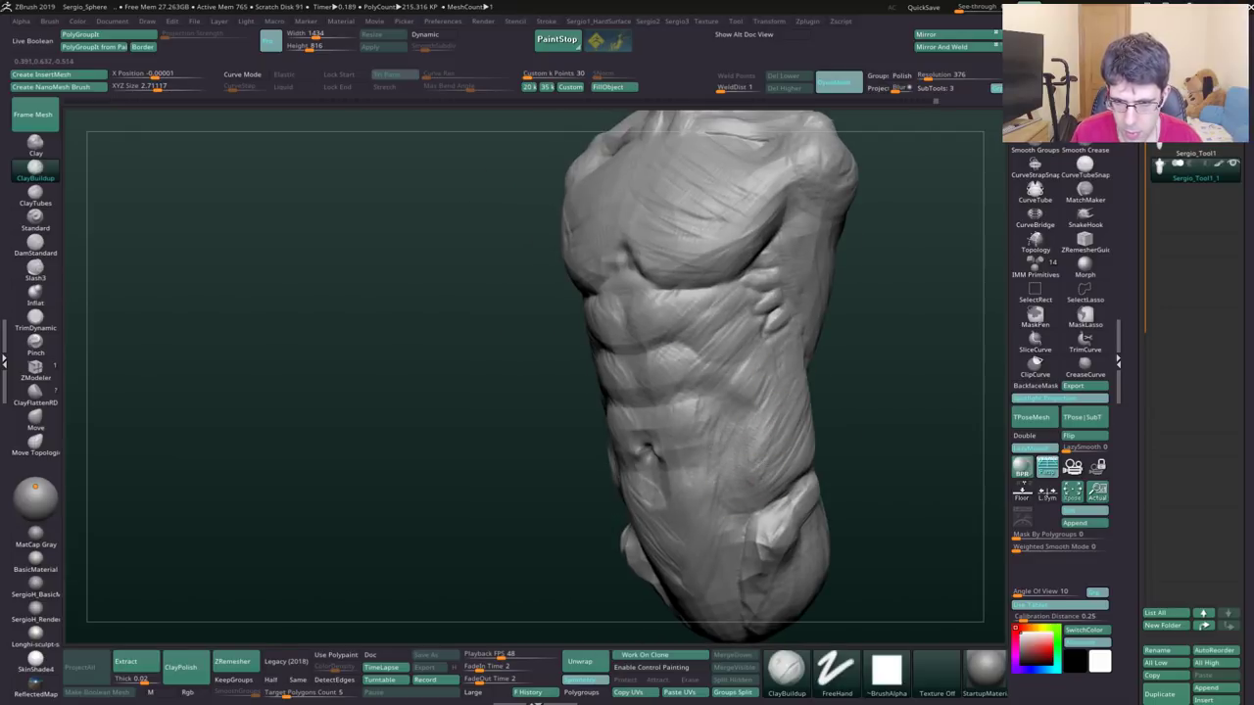
right_click_drag(801, 532, 762, 482)
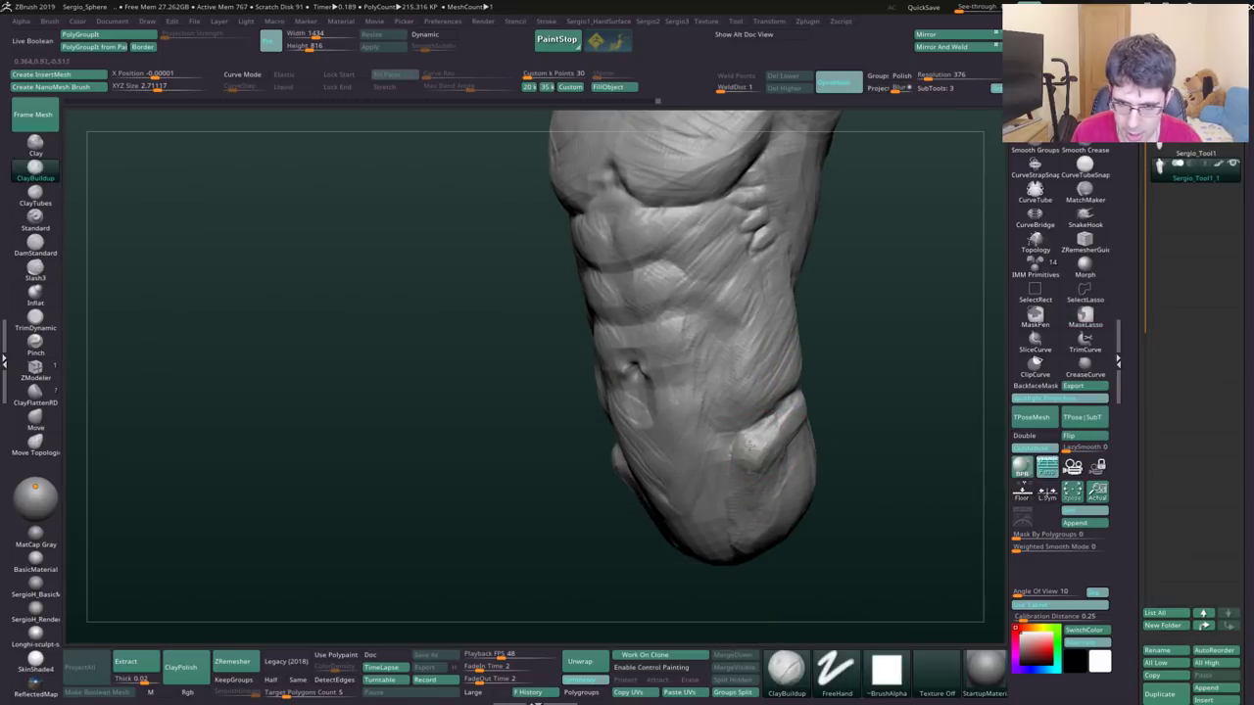
mouse_move(799, 445)
right_mouse_down()
mouse_move(813, 443)
mouse_move(792, 476)
mouse_move(764, 451)
mouse_move(762, 475)
mouse_move(798, 480)
mouse_move(797, 447)
mouse_move(734, 452)
mouse_move(800, 405)
right_mouse_up()
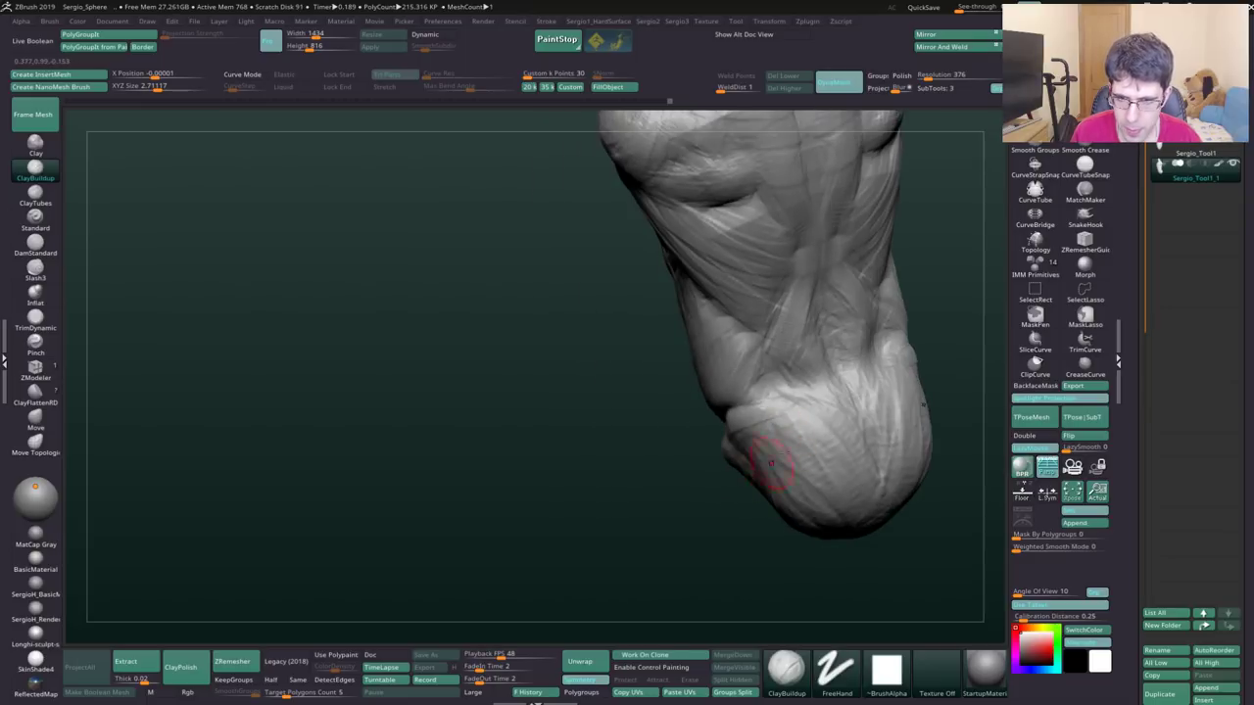
- Orbit past the abdomen to an upright back view, then zoom in on the chest
right_click_drag(771, 464, 734, 462)
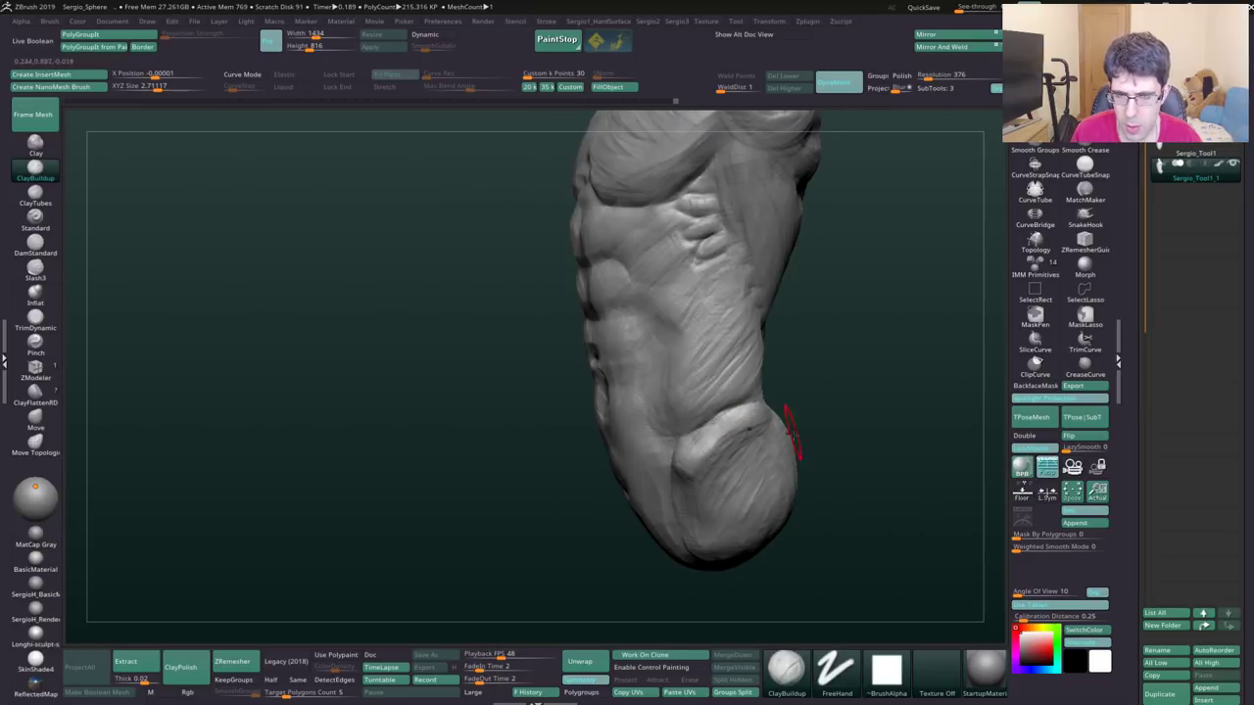
right_click_drag(792, 432, 755, 408)
mouse_move(832, 434)
right_mouse_down()
mouse_move(770, 392)
mouse_move(779, 401)
right_mouse_up()
right_click_drag(684, 390, 630, 420, "alt")
- Carve a DamStandard groove up along the sternum
key("b")
key("d")
key("s")
key("s")
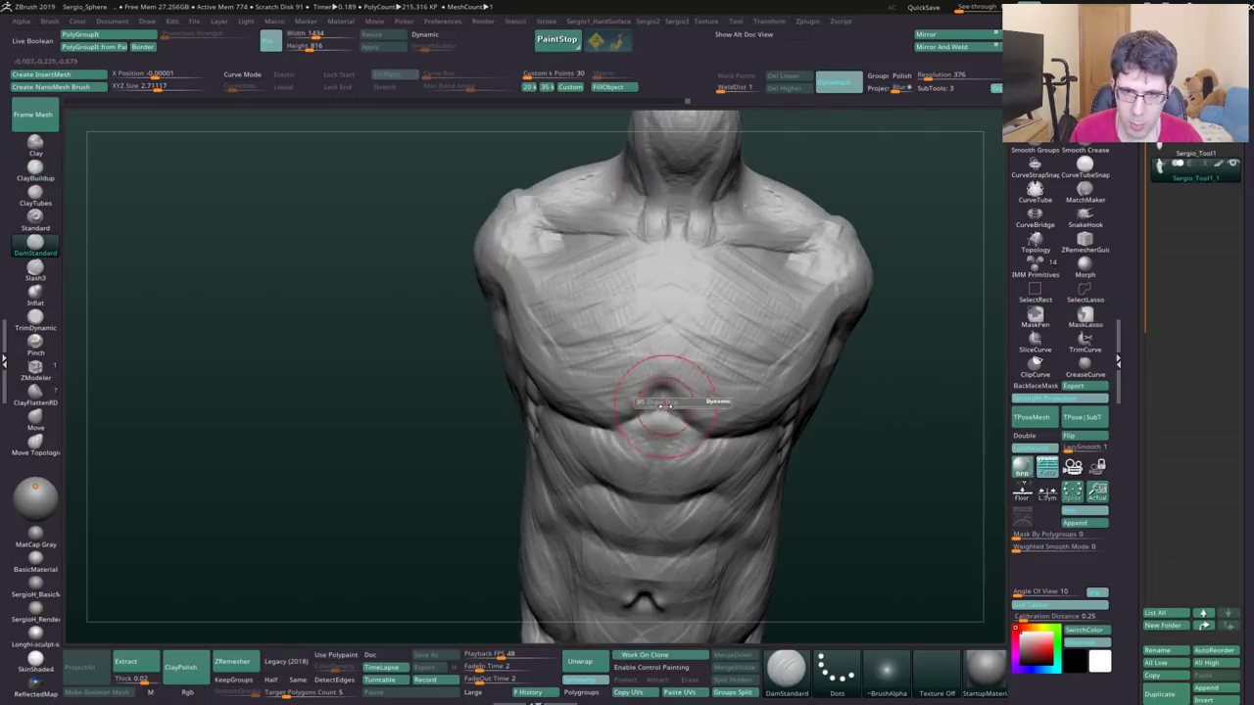
left_click_drag(666, 387, 674, 245)
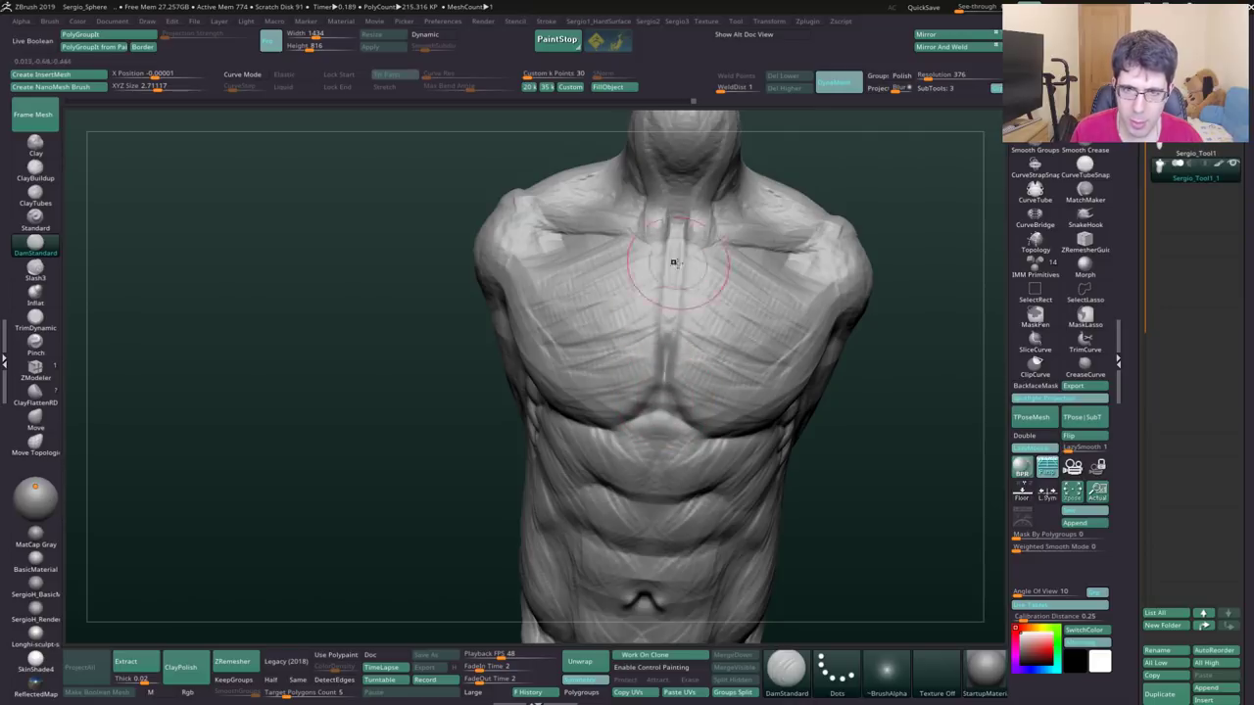
right_click_drag(685, 362, 638, 336)
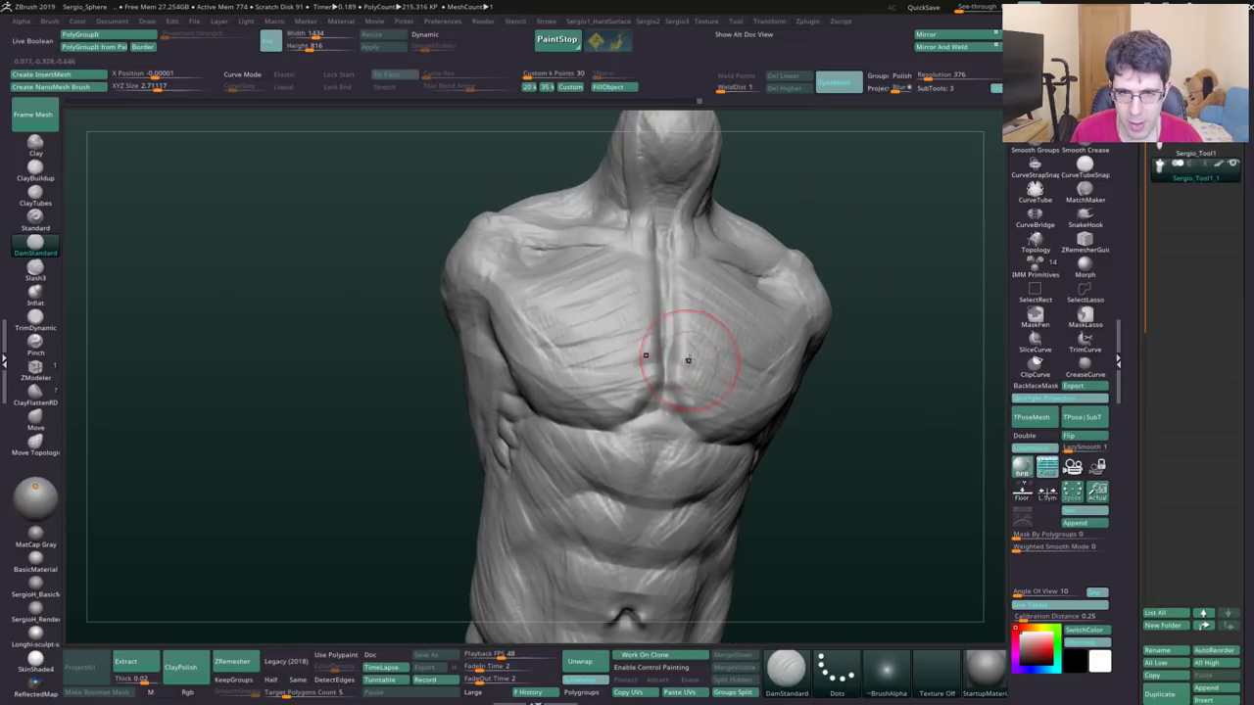
right_click_drag(728, 293, 686, 328)
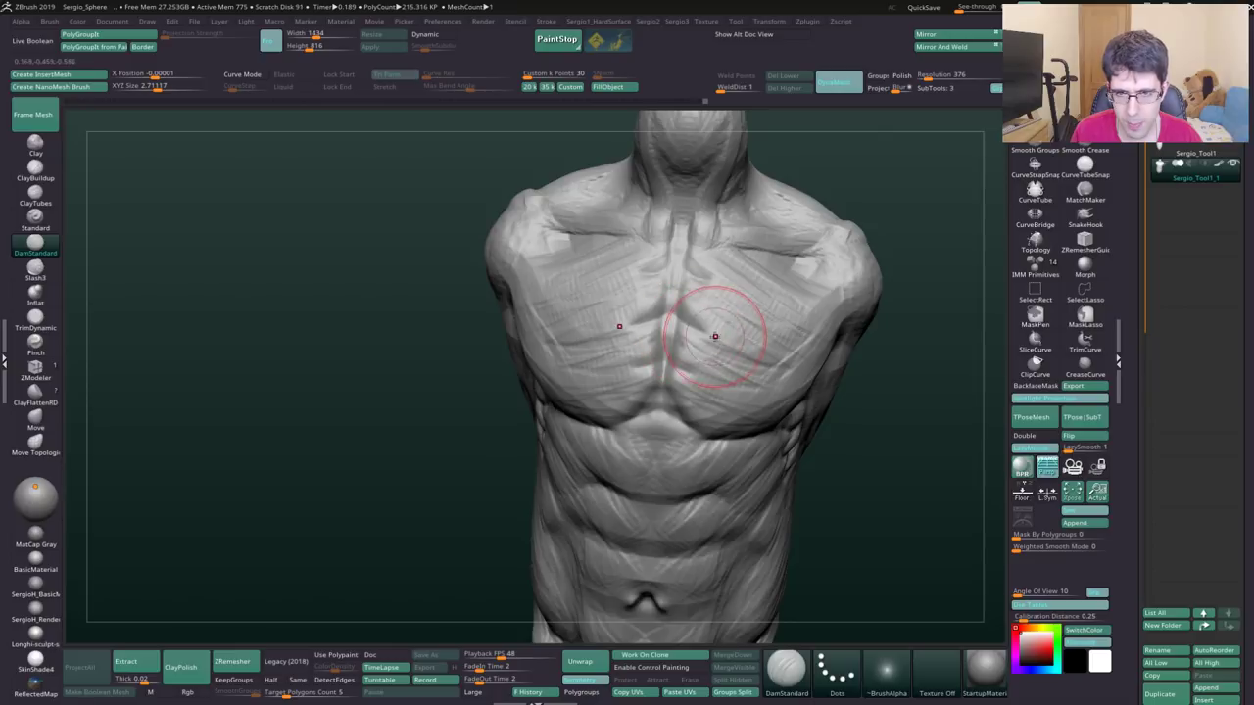
- Symmetrically build up the lower pectorals with ClayBuildup strokes
key("b")
key("c")
key("b")
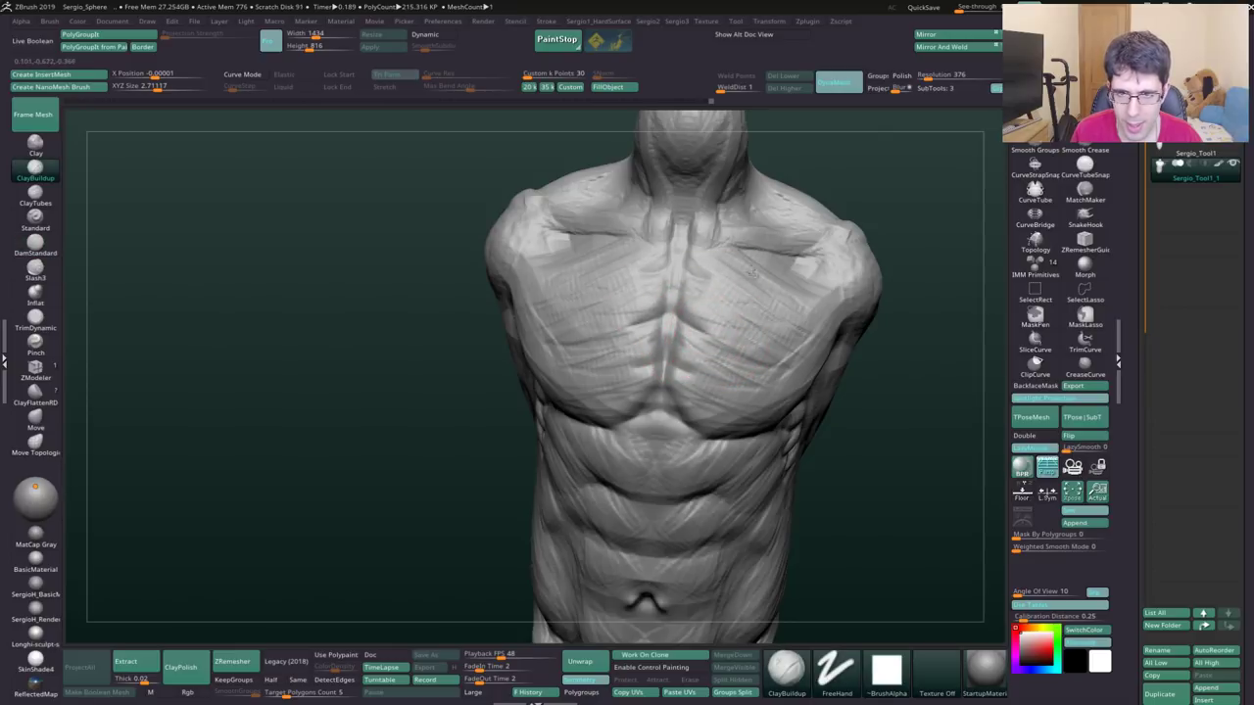
left_click_drag(754, 275, 761, 246)
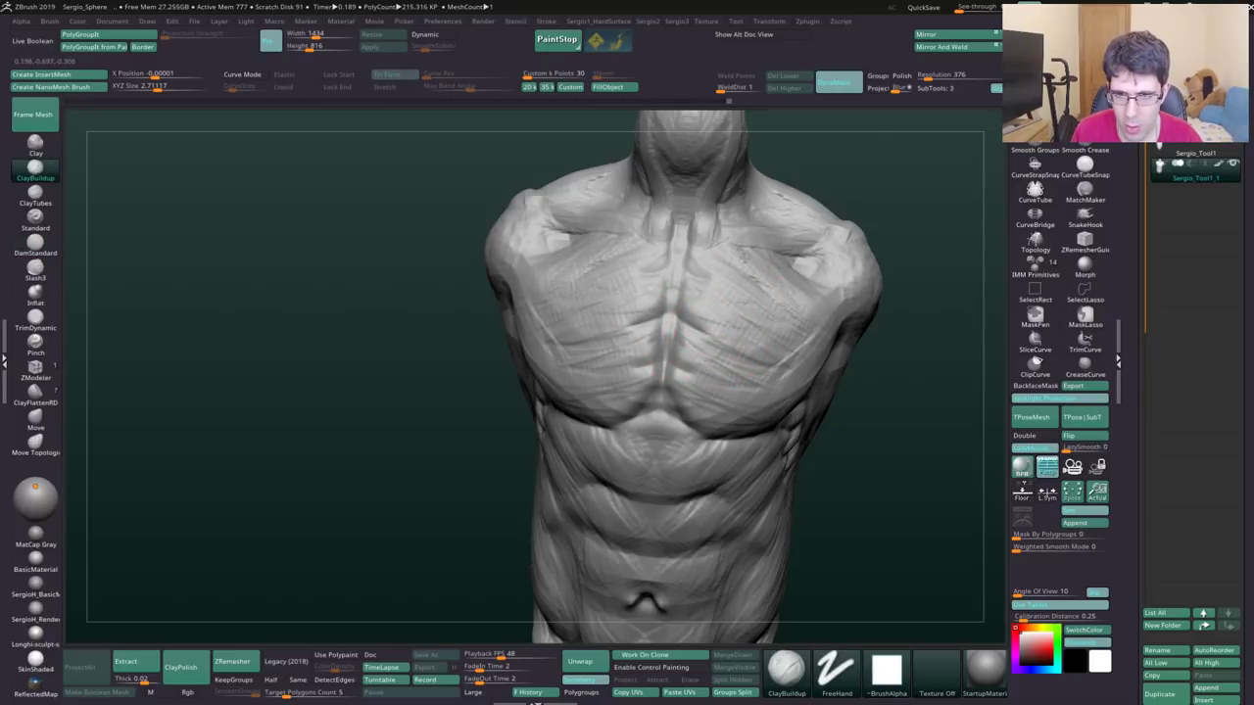
left_click_drag(752, 294, 759, 269)
mouse_move(774, 348)
left_mouse_down()
mouse_move(729, 318)
mouse_move(696, 309)
mouse_move(696, 324)
left_mouse_up()
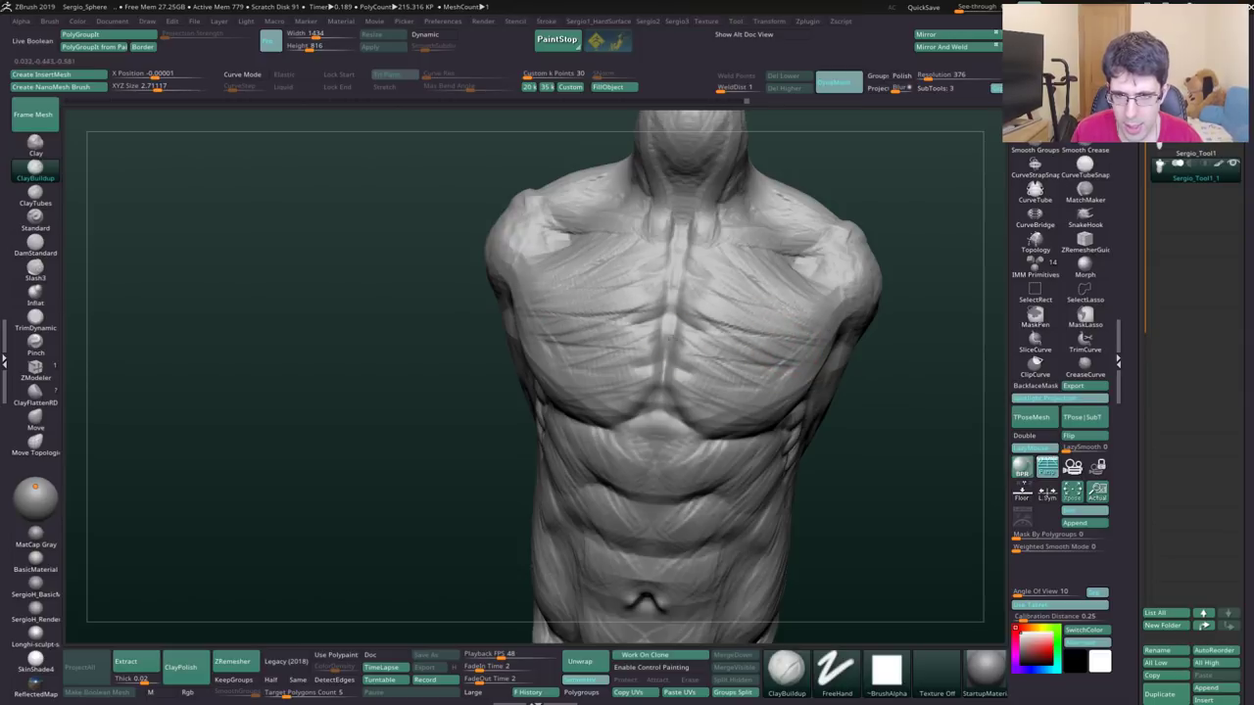
left_click_drag(705, 392, 686, 377)
left_click_drag(931, 411, 774, 397)
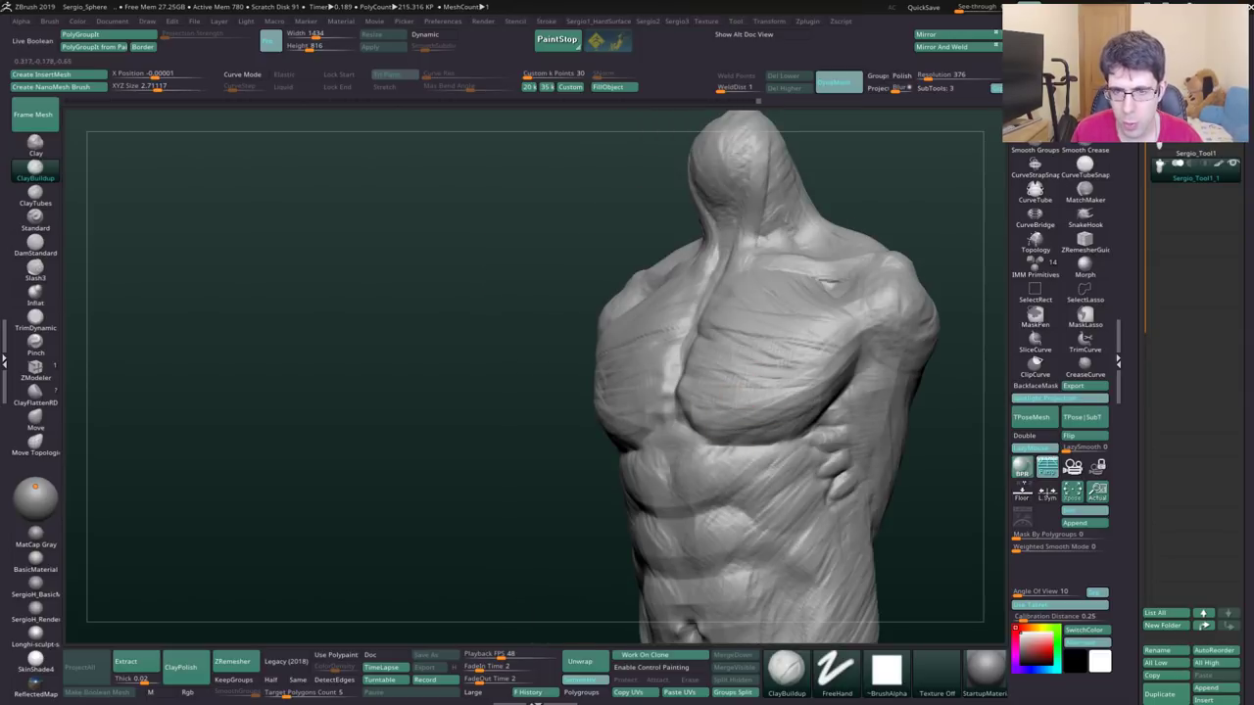
left_click_drag(812, 358, 744, 421)
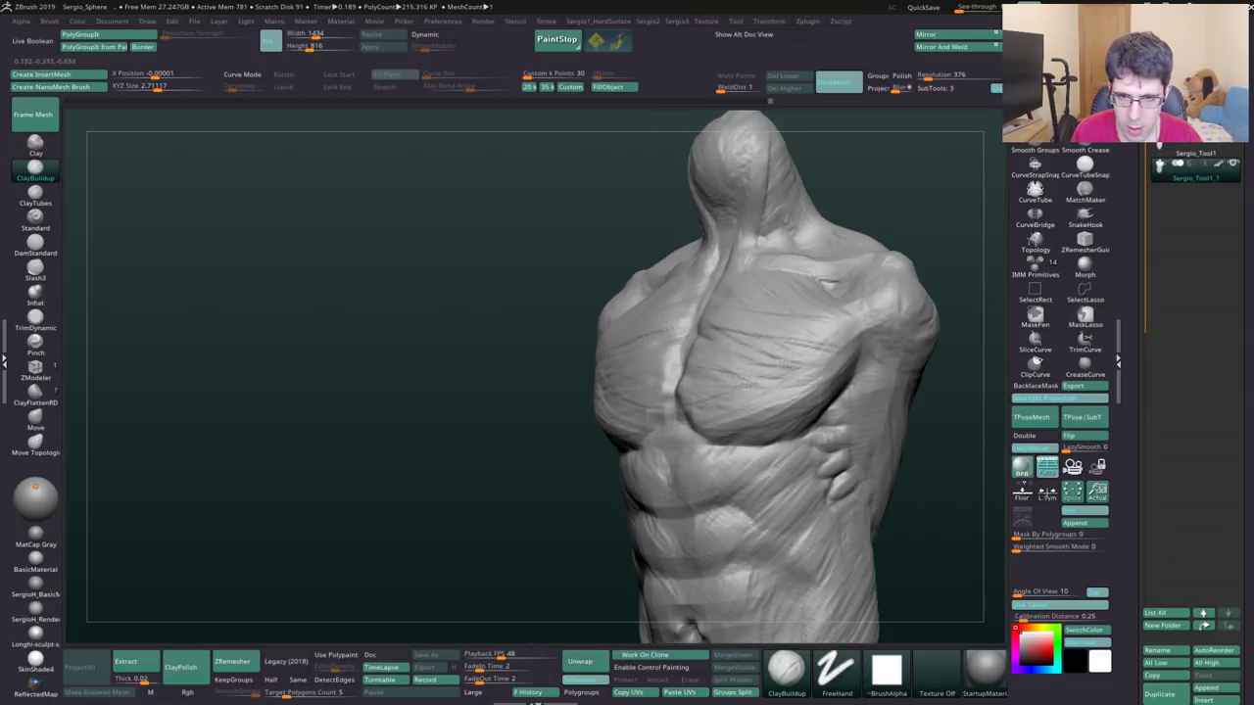
left_click_drag(549, 392, 686, 396, "shift")
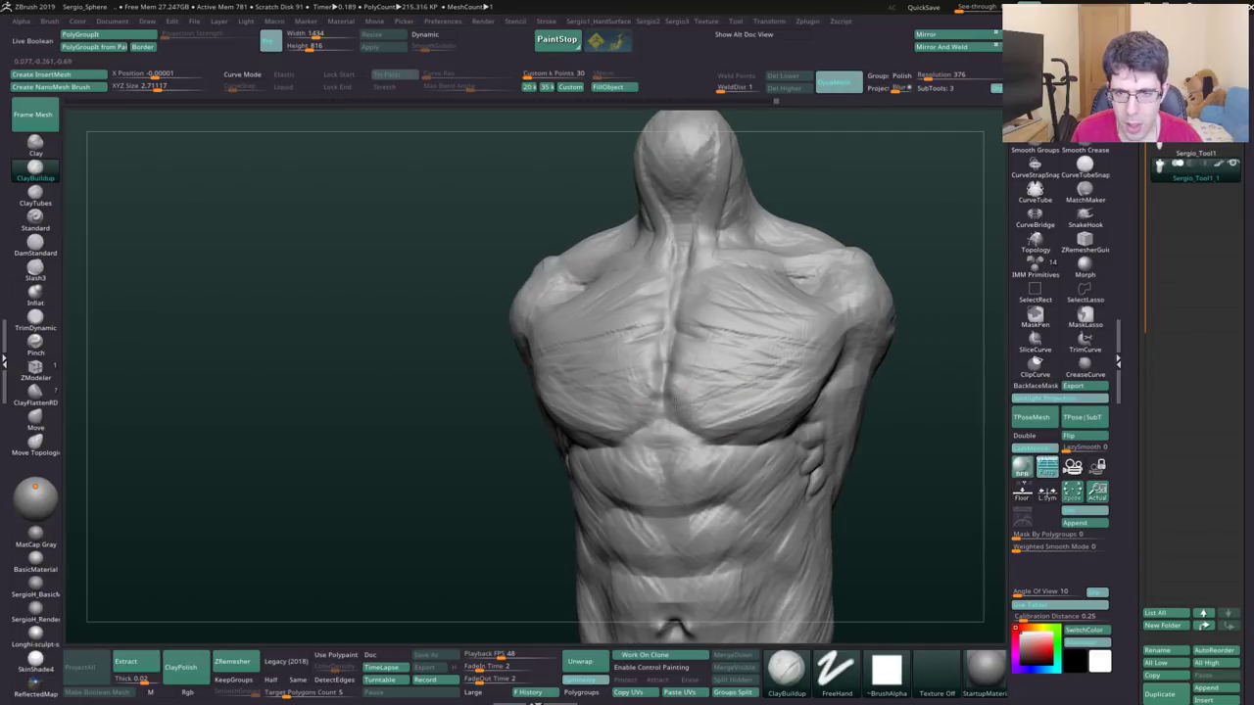
- Switch to the Move brush, zoom out, and turn the torso round to its back
key("b")
key("m")
key("v")
left_click_drag(931, 392, 733, 363, "alt")
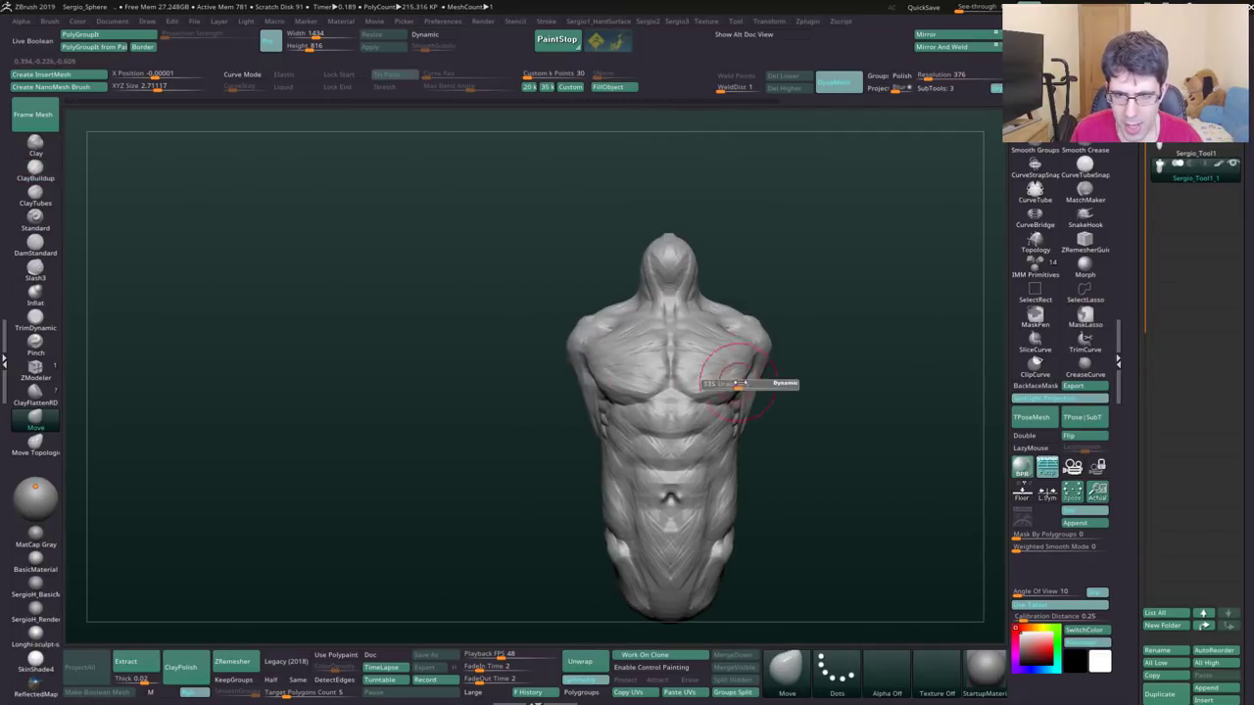
right_click_drag(750, 389, 816, 453)
- Set the torso copies to side and front views, turning the right-hand one toward its back
key("s")
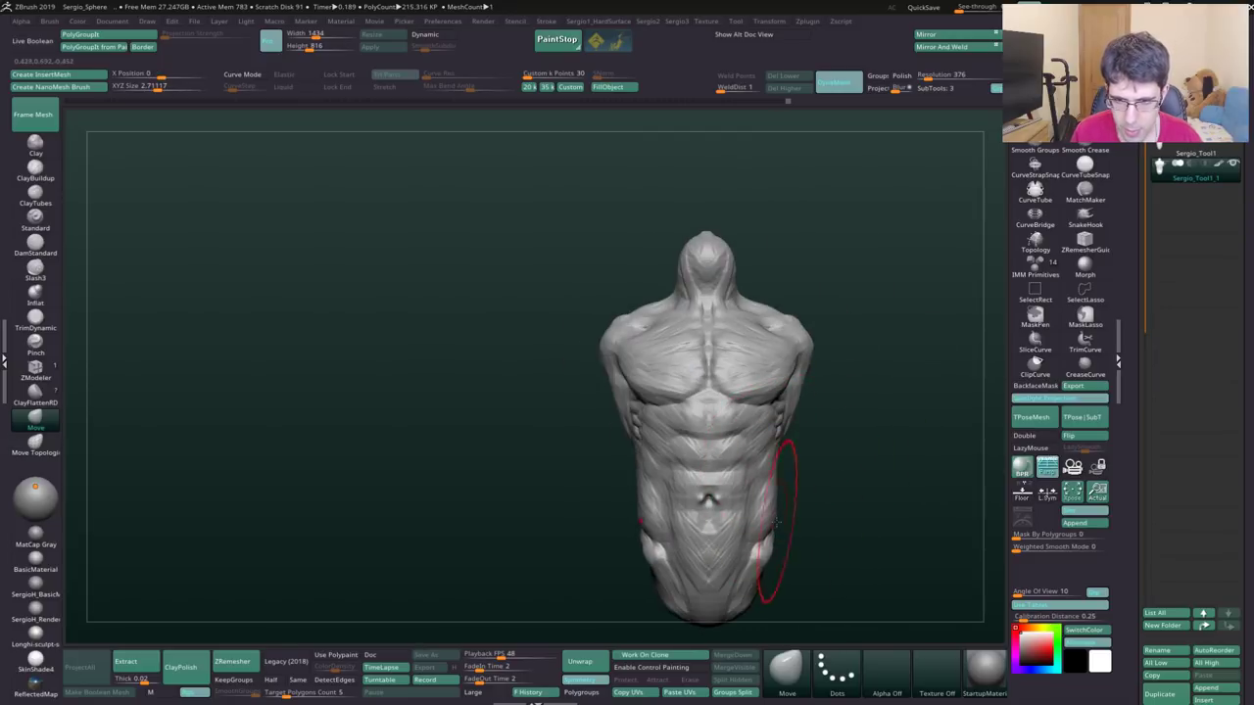
right_click_drag(817, 514, 746, 539)
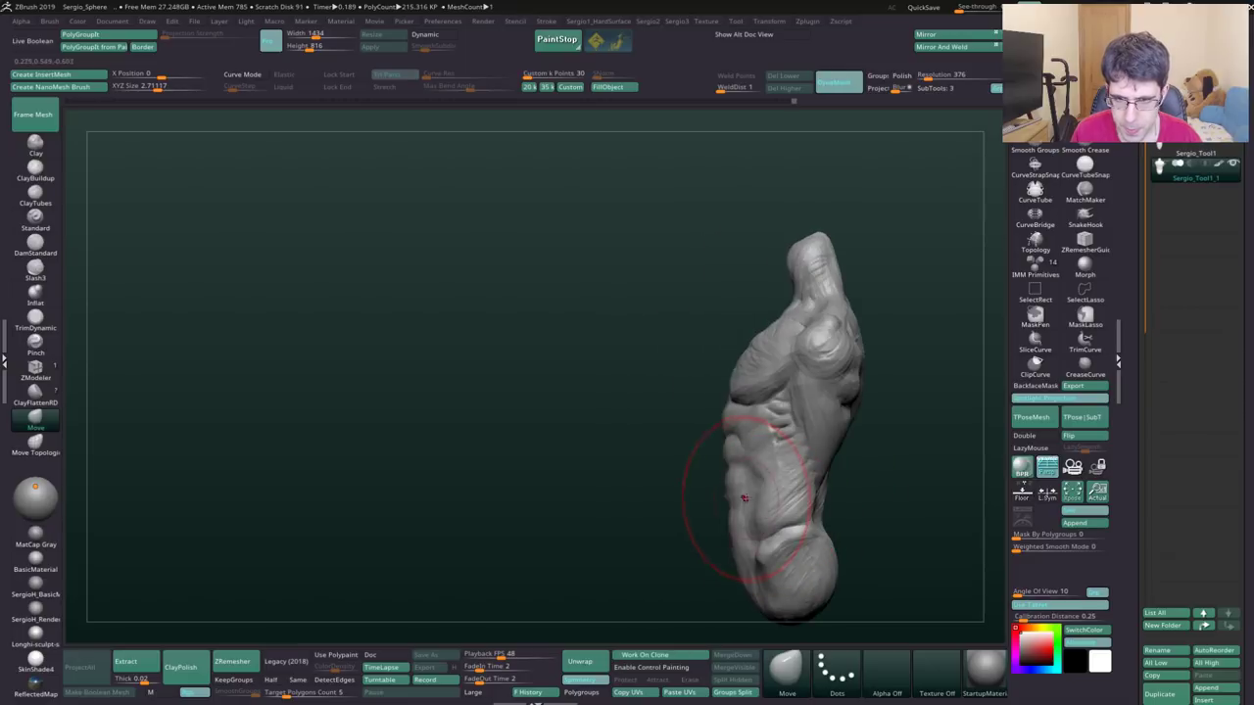
mouse_move(681, 474)
right_mouse_down()
mouse_move(752, 427)
mouse_move(526, 423)
right_mouse_up()
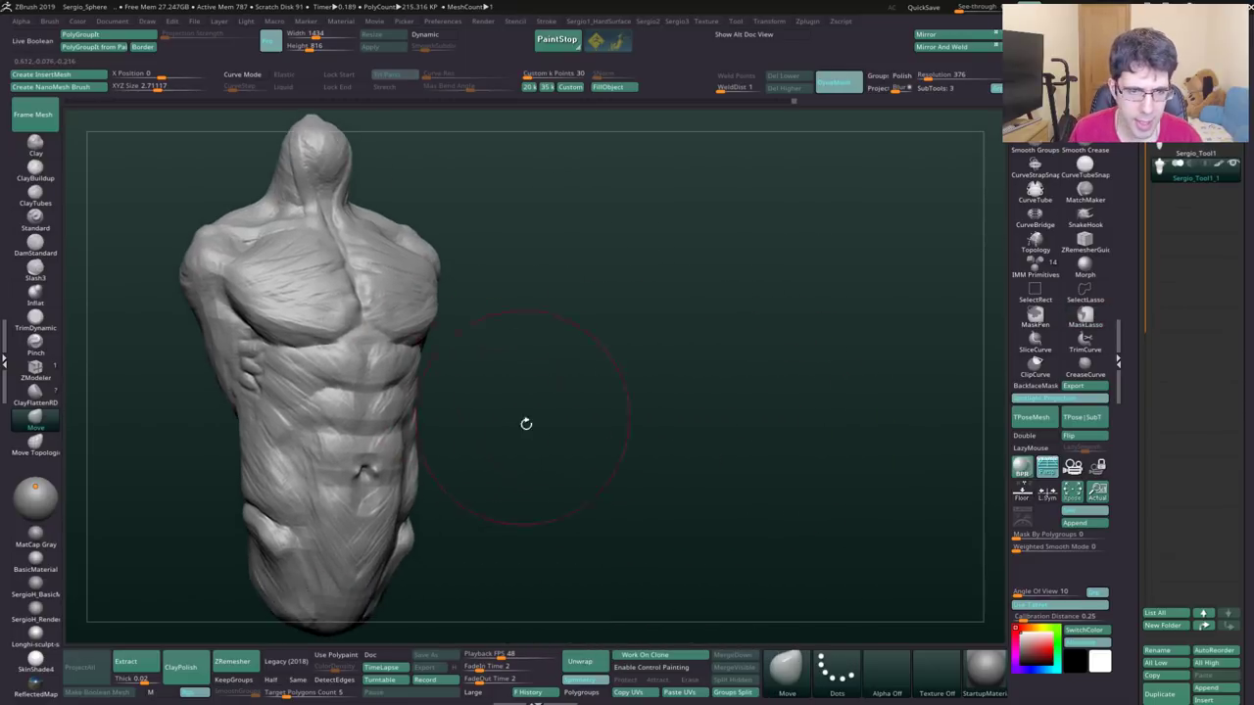
mouse_move(590, 393)
right_mouse_down()
mouse_move(540, 405)
mouse_move(568, 434)
mouse_move(526, 425)
mouse_move(559, 422)
right_mouse_up()
key("space")
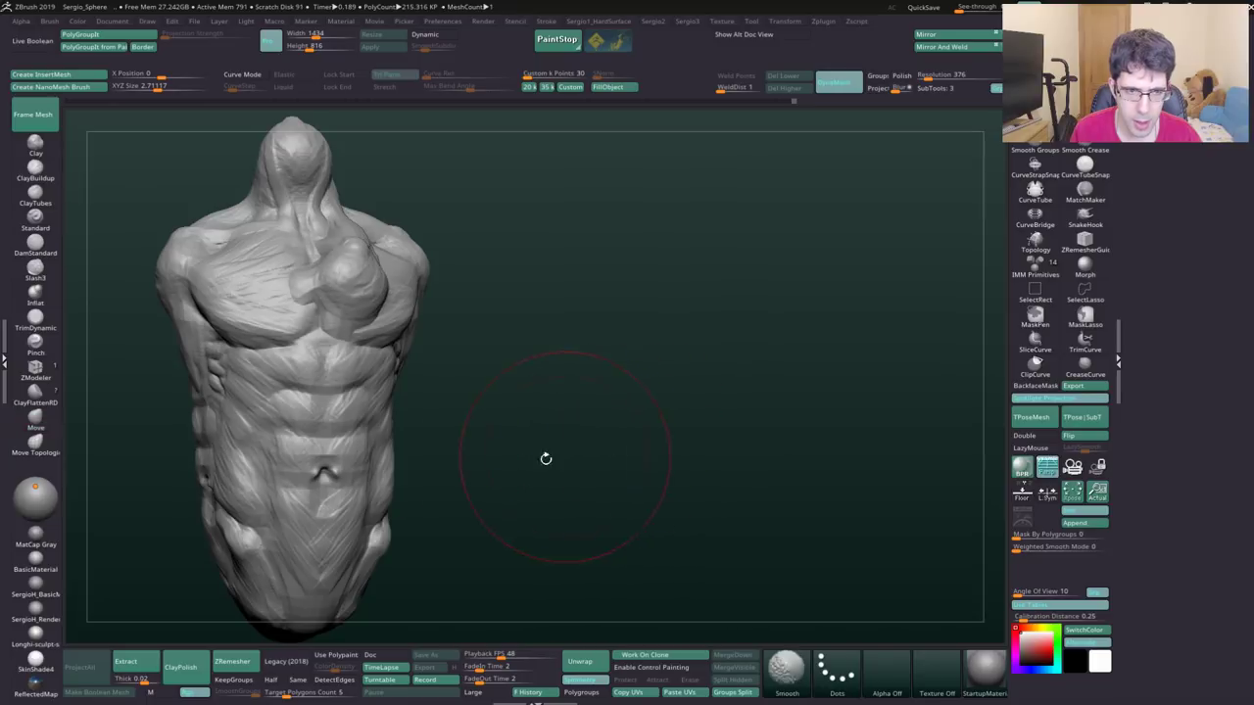
mouse_move(736, 447)
right_mouse_down()
mouse_move(751, 436)
mouse_move(682, 428)
mouse_move(695, 434)
right_mouse_up()
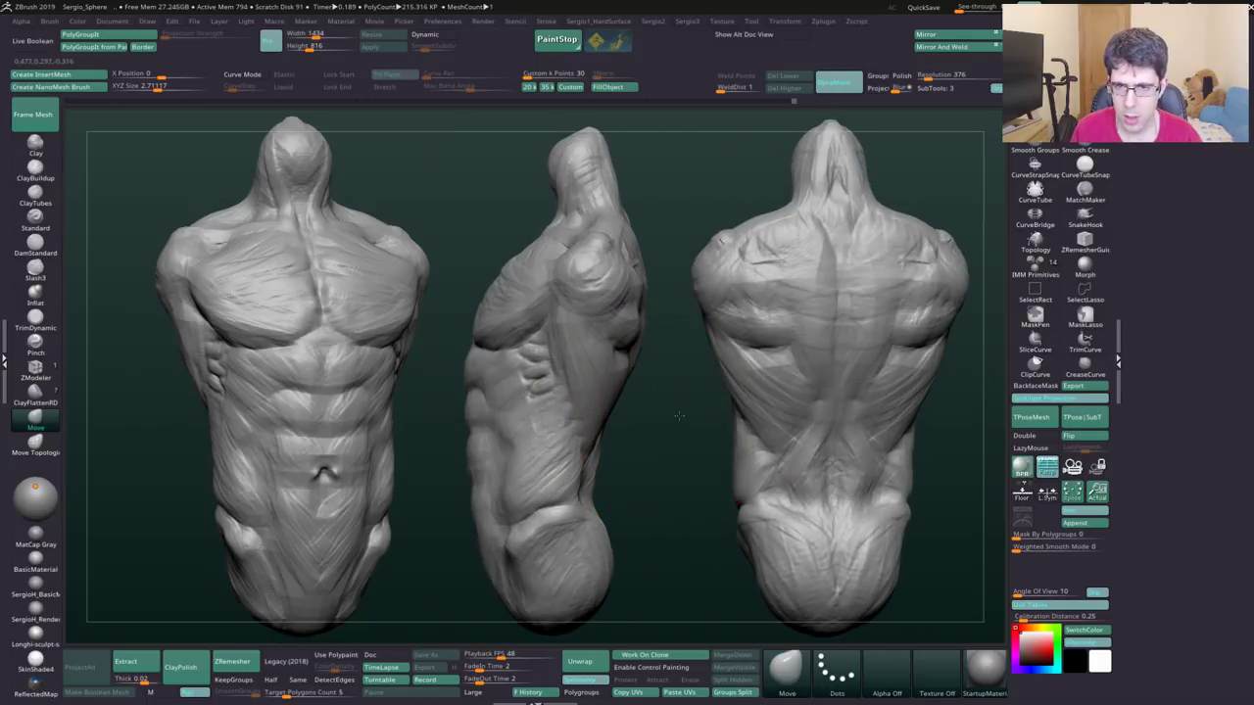
- Carve crease lines around the back-view torso's shoulder blades with DamStandard and LazyMouse
key("b")
key("d")
key("s")
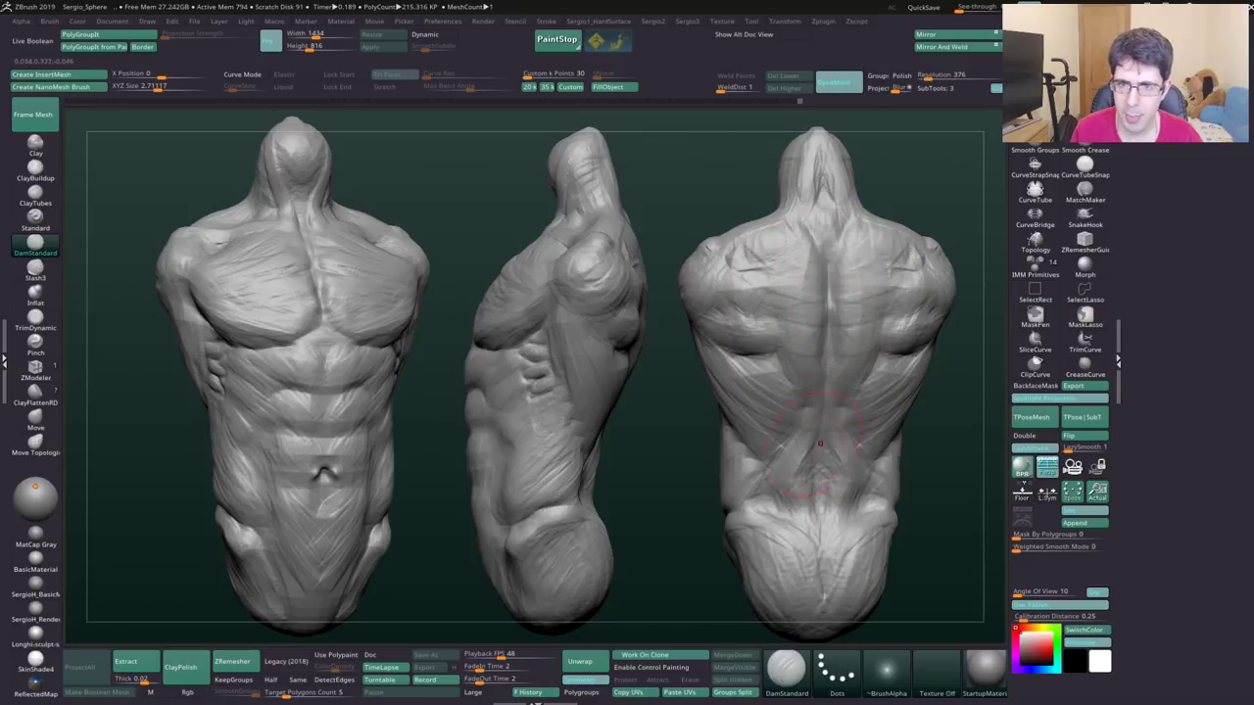
mouse_move(747, 264)
left_mouse_down()
mouse_move(774, 297)
mouse_move(796, 382)
left_mouse_up()
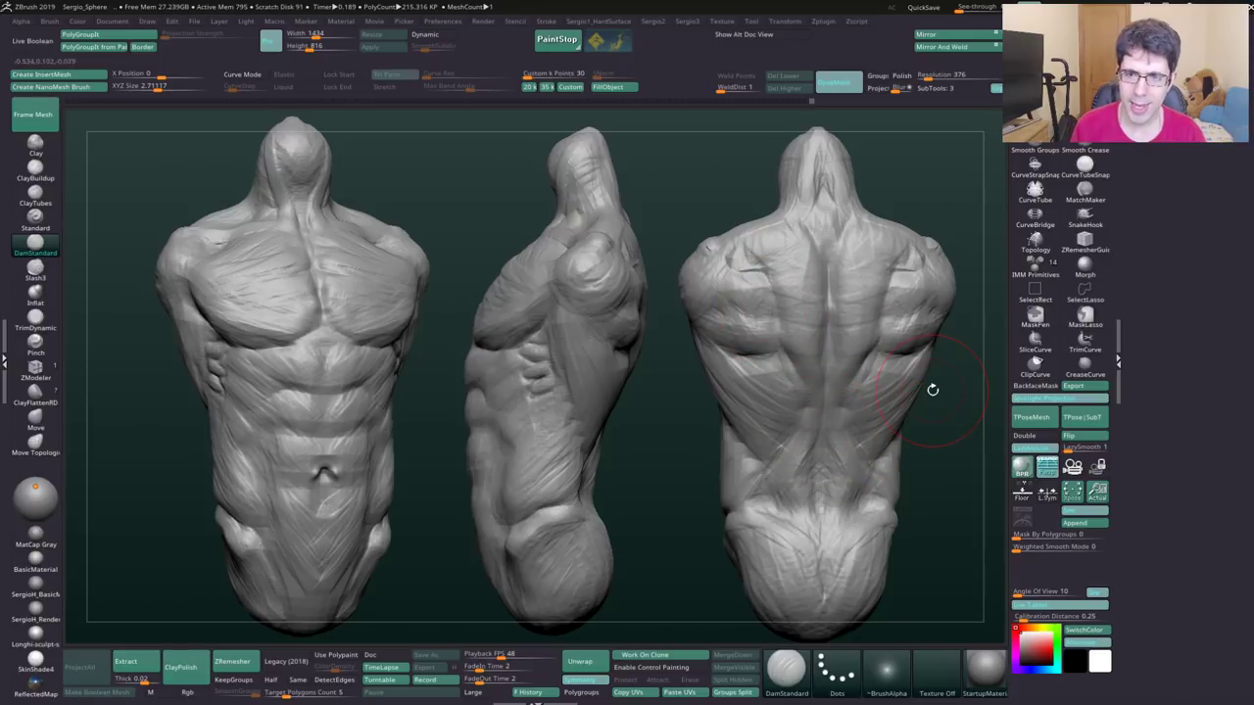